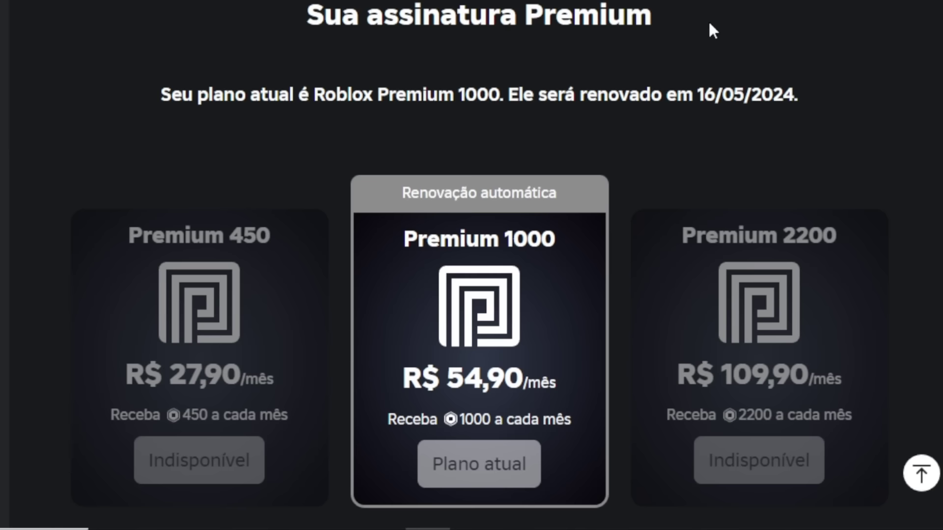
{"action": "scroll", "coordinate": [710, 30], "scroll_direction": "down", "scroll_amount": 1}
{"action": "scroll", "coordinate": [711, 29], "scroll_direction": "down", "scroll_amount": 2}
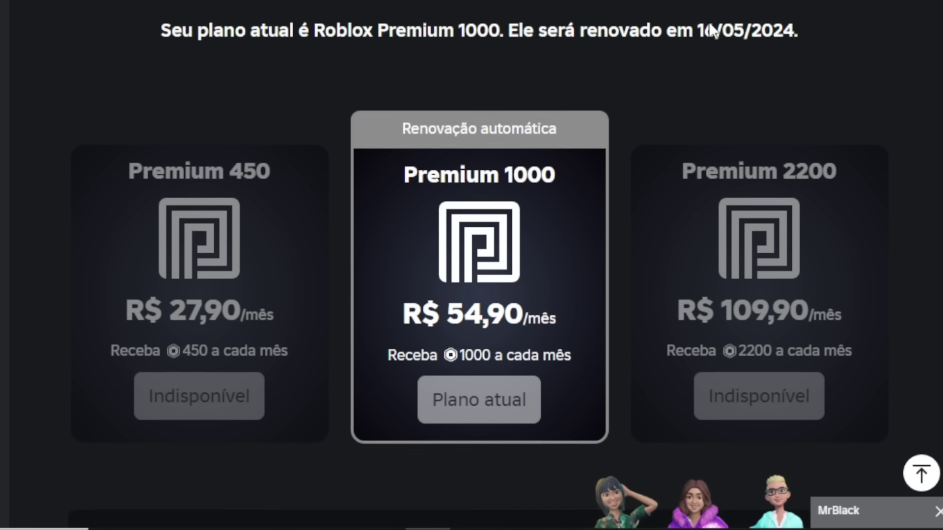
{"action": "left_click_drag", "start_coordinate": [407, 101], "coordinate": [556, 102]}
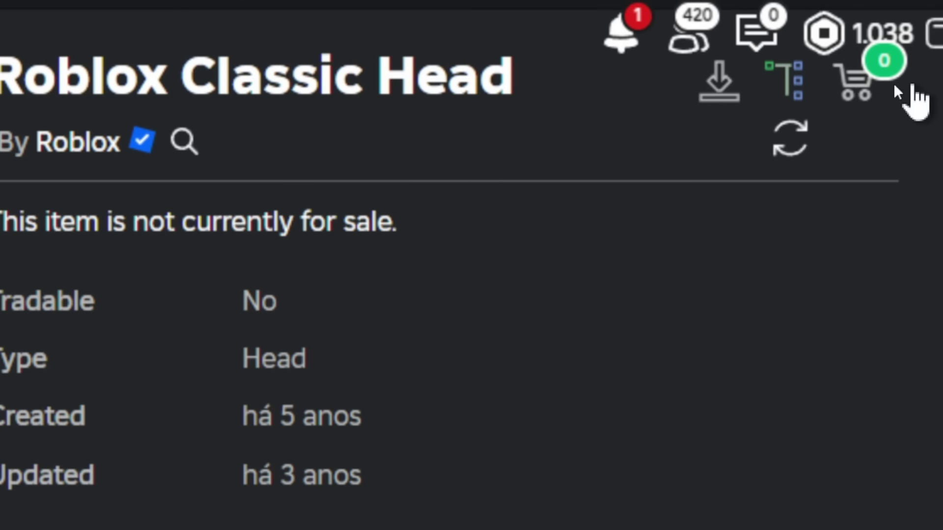
- Open the MeshId asset of the Roblox Classic Head's Head part and download the mesh as .obj
{"action": "left_click", "coordinate": [830, 85]}
{"action": "left_click", "coordinate": [628, 233]}
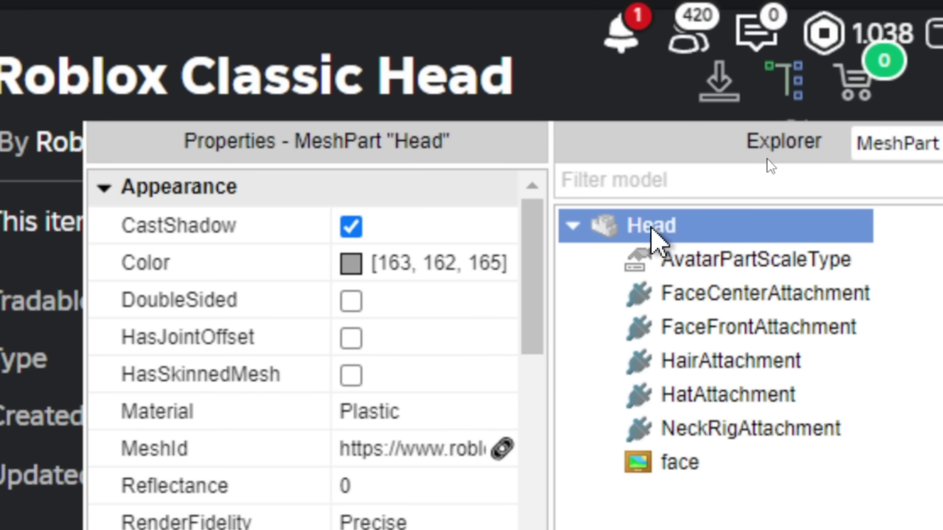
{"action": "left_click", "coordinate": [503, 449]}
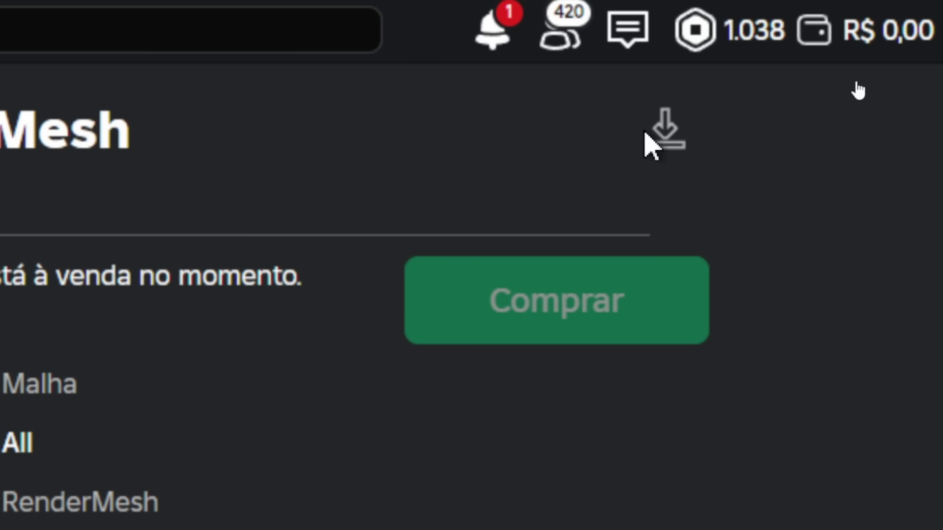
{"action": "left_click", "coordinate": [864, 81]}
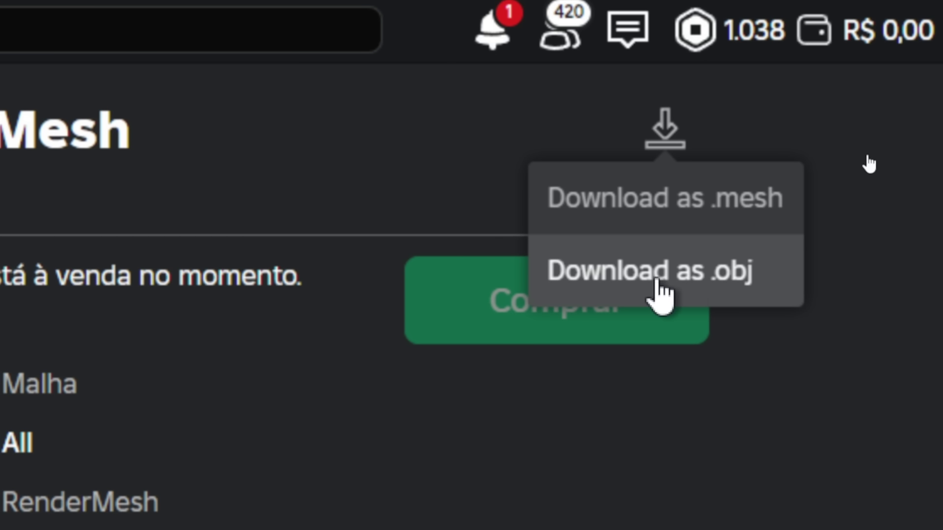
{"action": "left_click", "coordinate": [718, 293]}
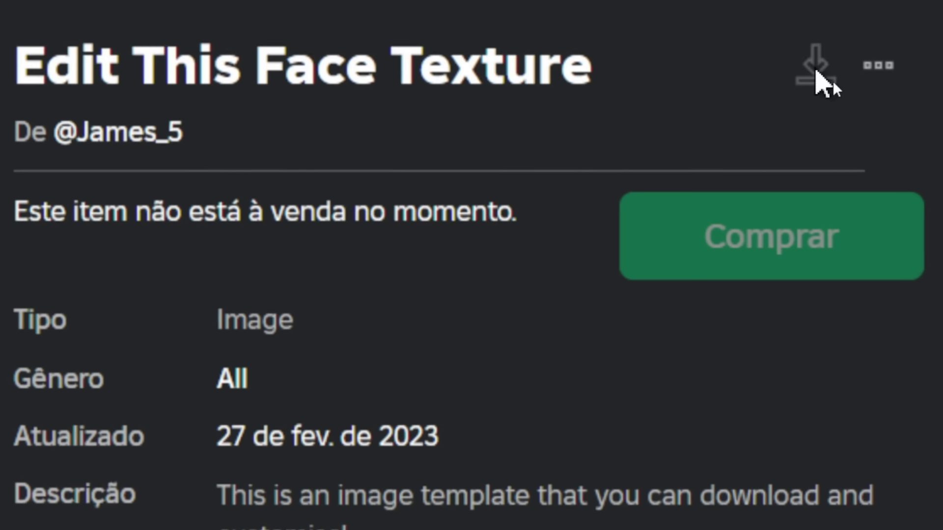
- Download the Edit This Face Texture image template
{"action": "left_click", "coordinate": [833, 81]}
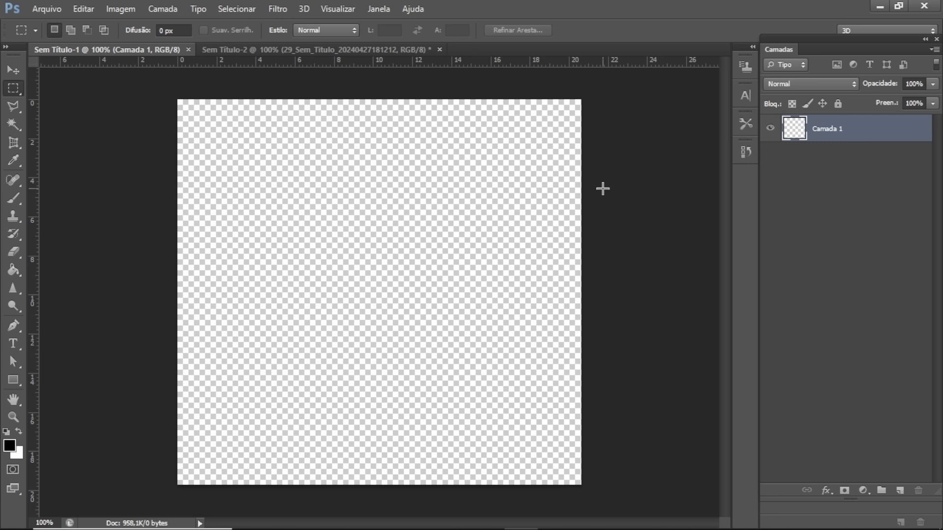
{"action": "key", "text": "super"}
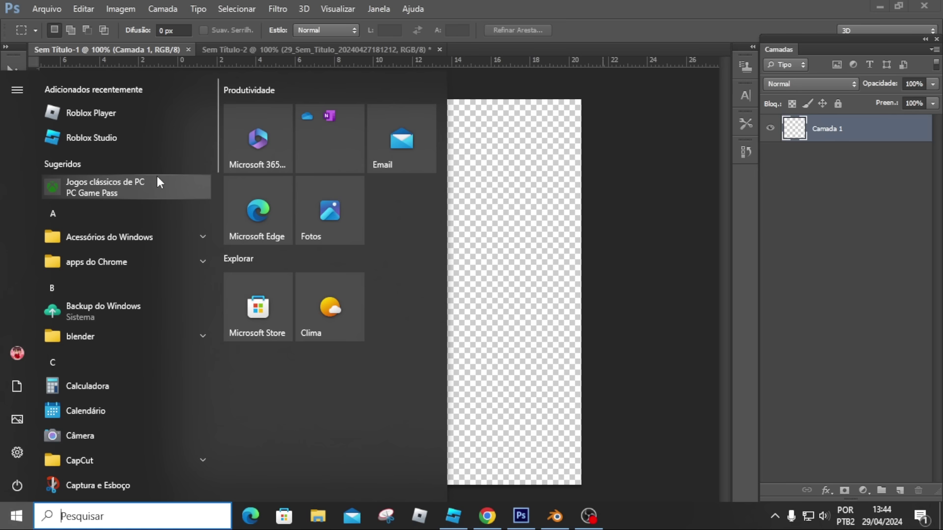
{"action": "type", "text": "pai"}
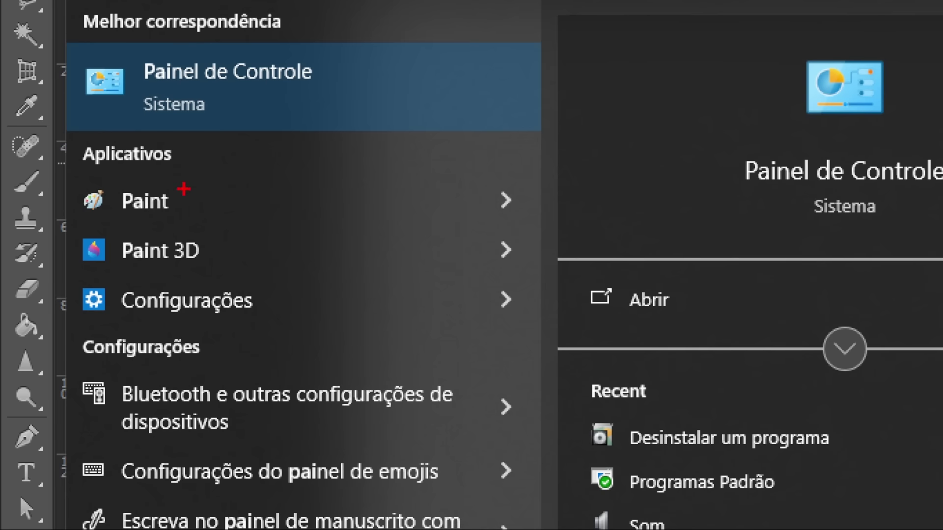
{"action": "left_click_drag", "start_coordinate": [215, 195], "coordinate": [319, 173], "text": "ctrl+shift"}
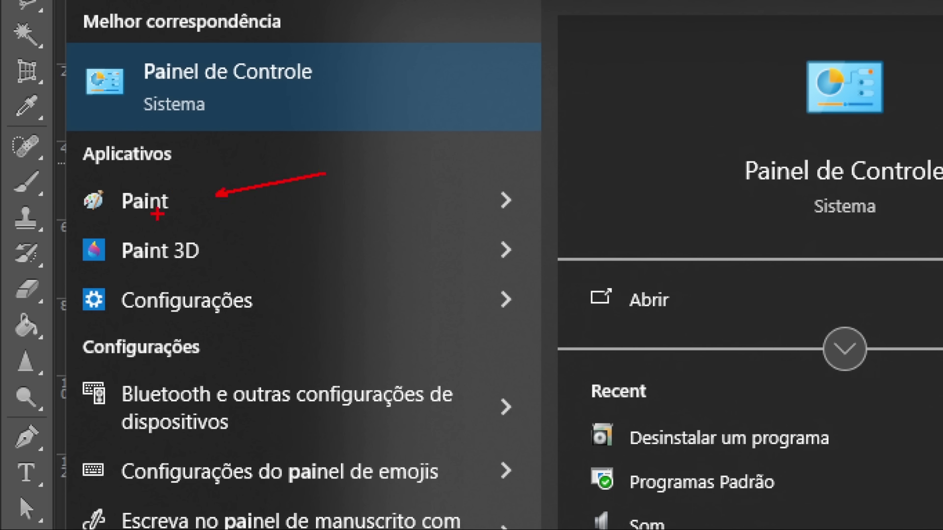
{"action": "left_click_drag", "start_coordinate": [182, 193], "coordinate": [253, 142], "text": "ctrl+shift"}
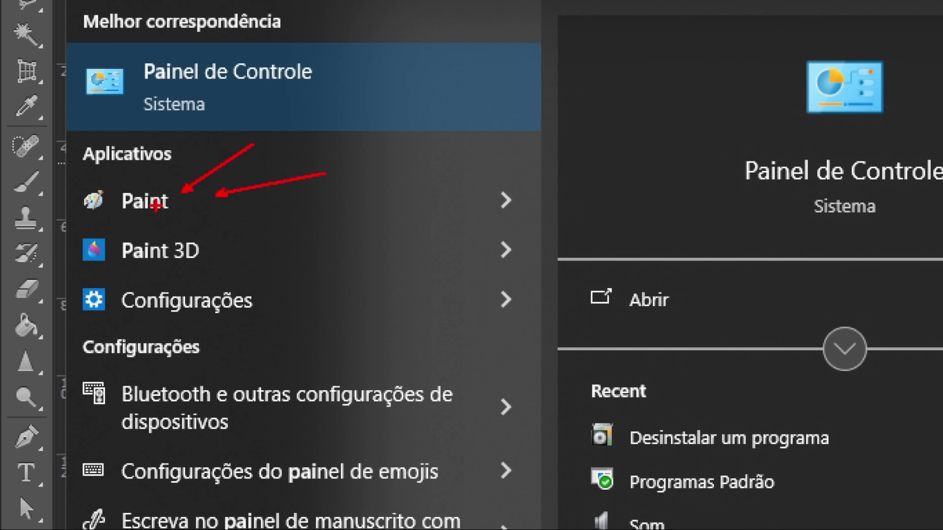
{"action": "key", "text": "Escape"}
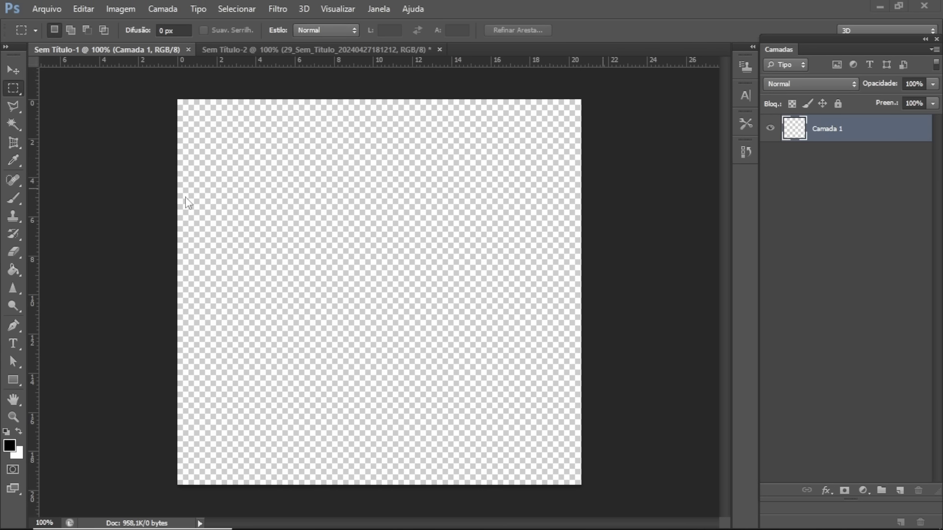
- Paste the clipboard image into the blank document, and create a new transparent RGB document of 585 × 559 pixels at 72 pixels per inch
{"action": "key", "text": "ctrl+v"}
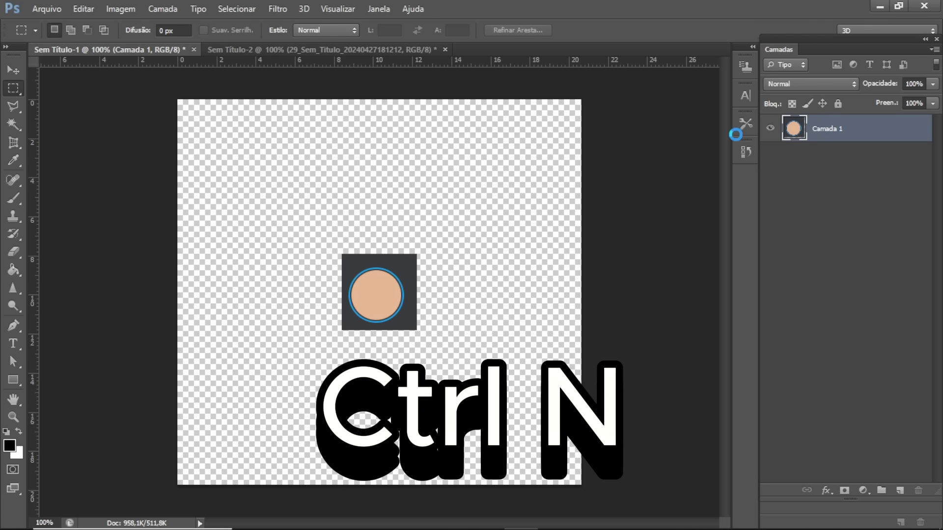
{"action": "key", "text": "ctrl+n"}
{"action": "type", "text": "585"}
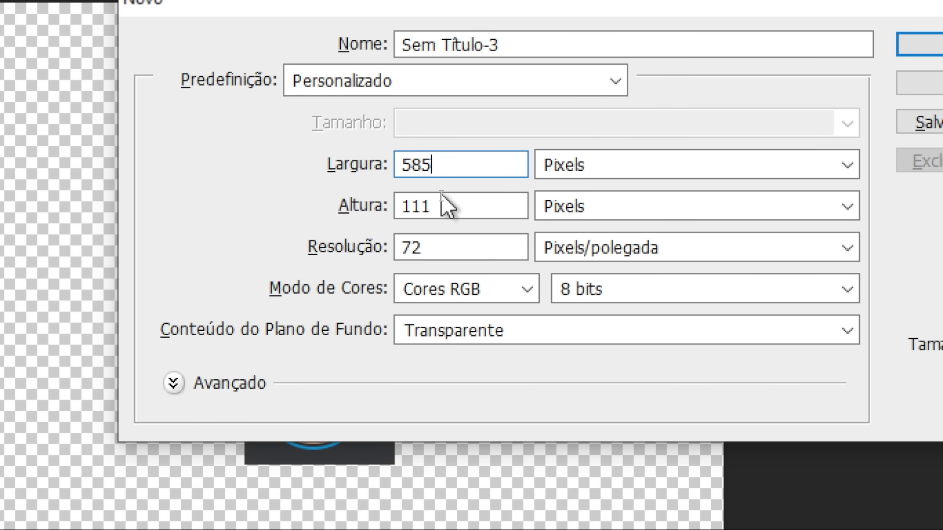
{"action": "key", "text": "Tab"}
{"action": "type", "text": "559"}
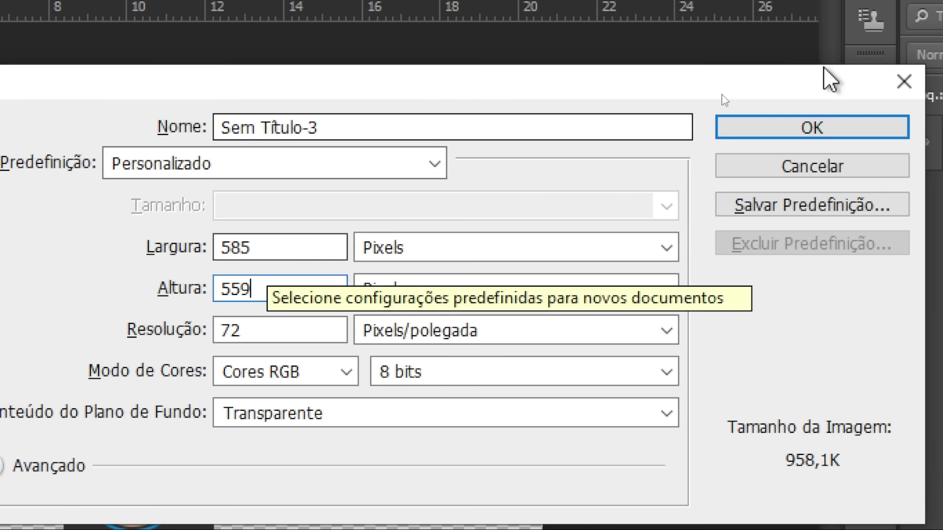
{"action": "left_click", "coordinate": [913, 45]}
- Place the X-eyed face image 29_Sem_Titulo_20240427181212.png from the rostos roblox folder into the new document
{"action": "left_click", "coordinate": [46, 9]}
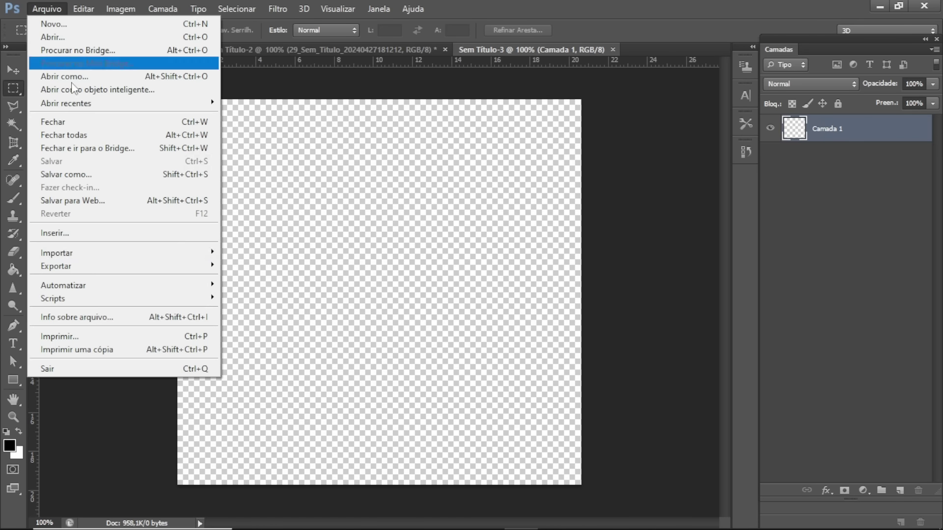
{"action": "left_click", "coordinate": [89, 233]}
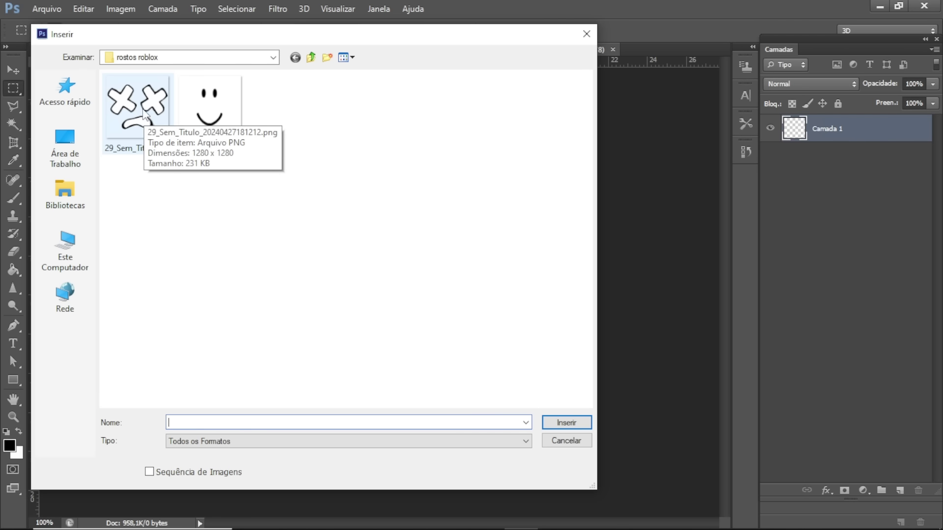
{"action": "double_click", "coordinate": [136, 104]}
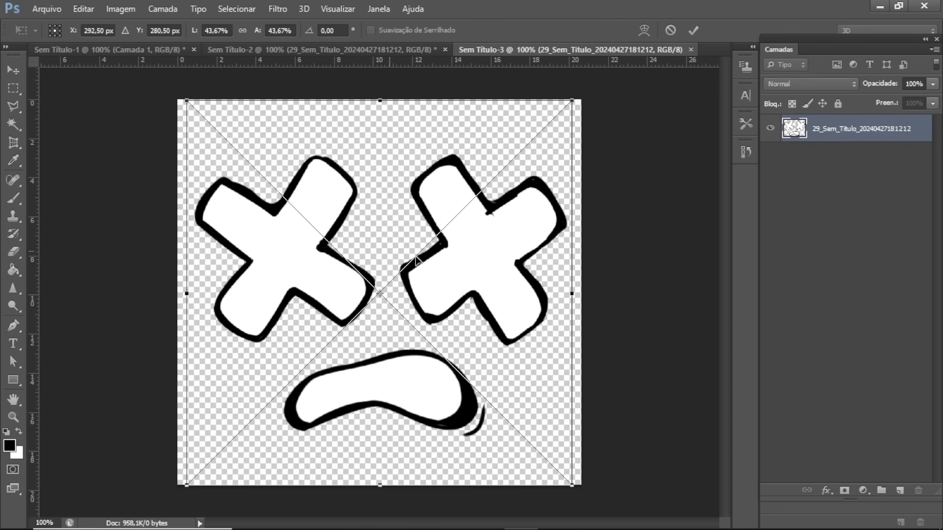
{"action": "key", "text": "Return"}
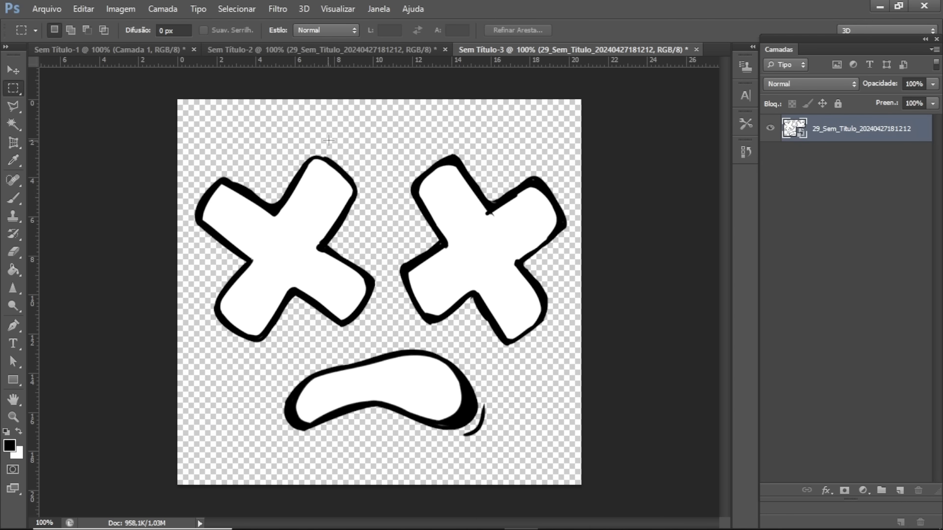
{"action": "left_click", "coordinate": [47, 9]}
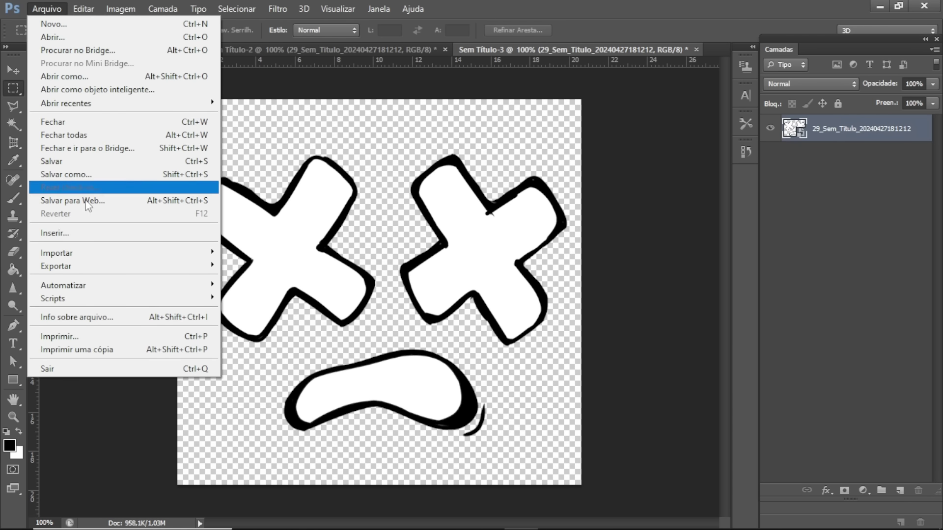
{"action": "left_click", "coordinate": [77, 233]}
{"action": "double_click", "coordinate": [208, 105]}
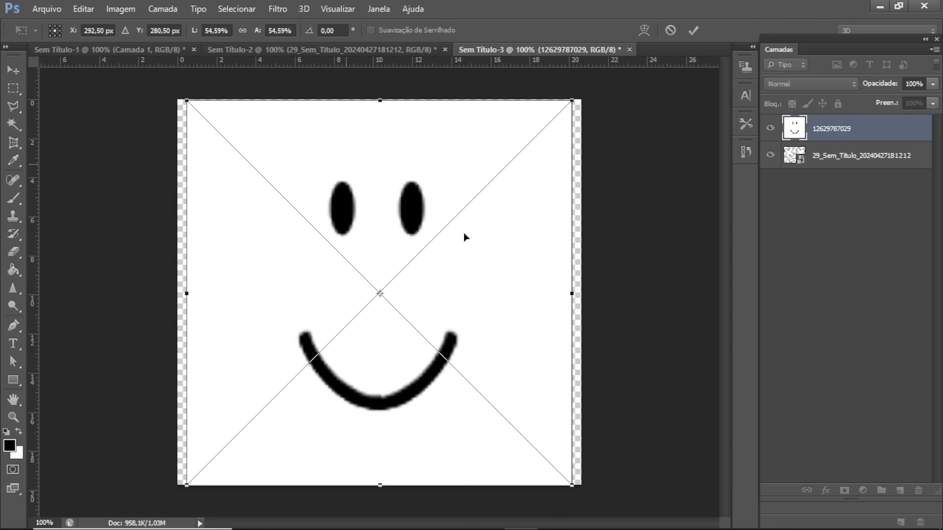
{"action": "key", "text": "Return"}
{"action": "key", "text": "m"}
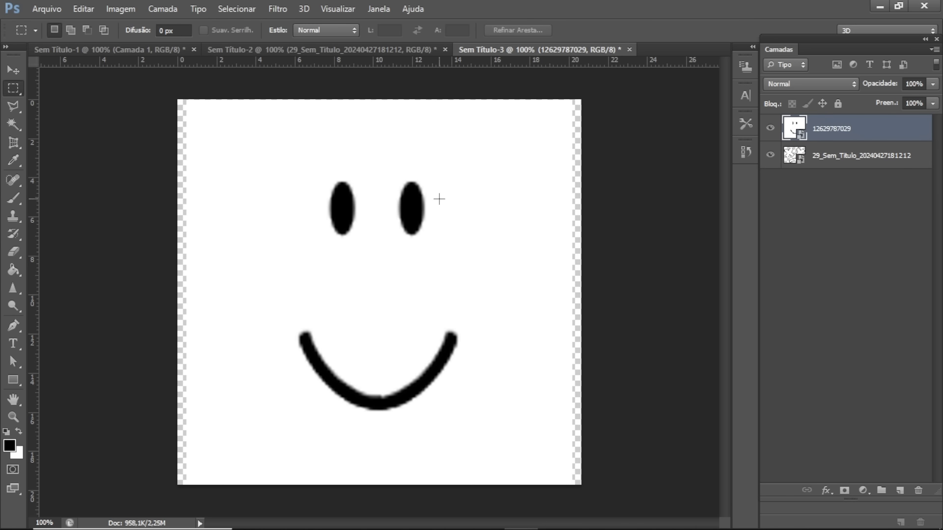
{"action": "left_click_drag", "start_coordinate": [209, 128], "coordinate": [290, 263]}
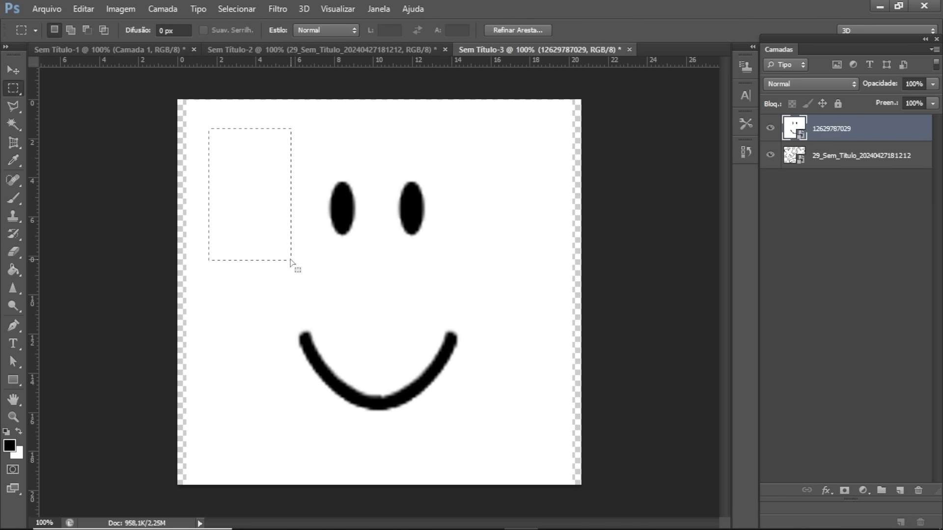
{"action": "left_click", "coordinate": [524, 145]}
{"action": "left_click_drag", "start_coordinate": [524, 145], "coordinate": [495, 225]}
{"action": "left_click", "coordinate": [495, 220]}
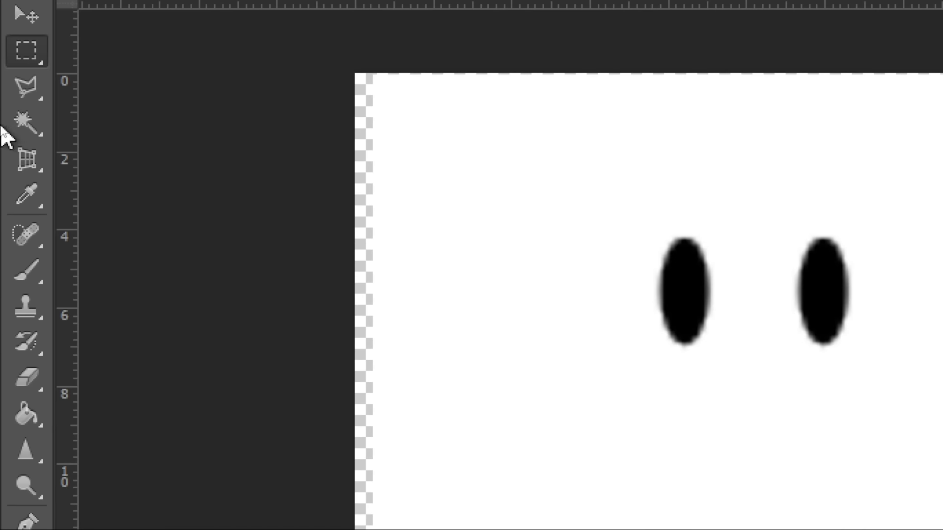
{"action": "left_click", "coordinate": [14, 126]}
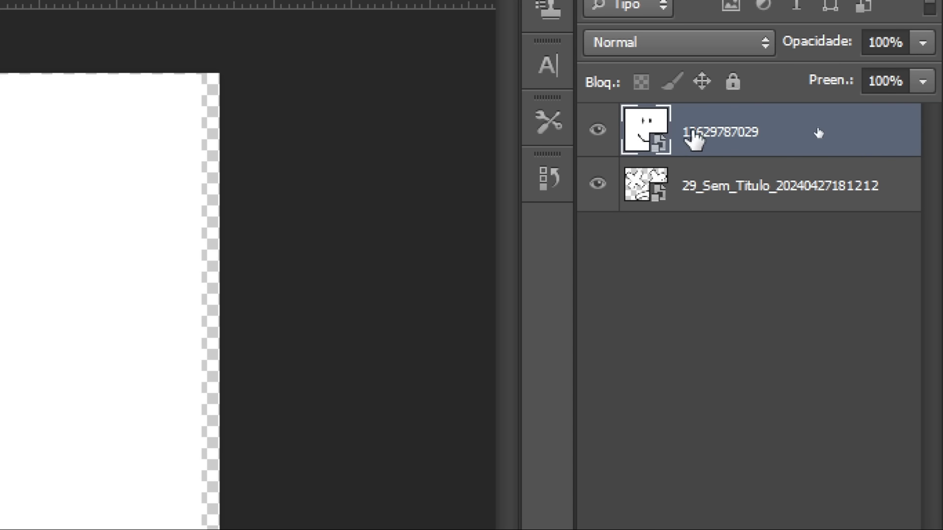
{"action": "right_click", "coordinate": [692, 143]}
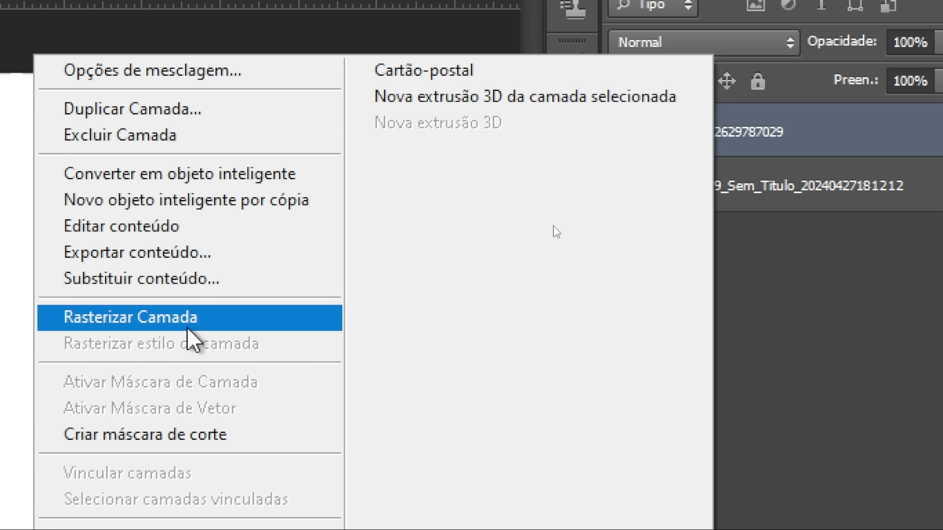
{"action": "left_click", "coordinate": [138, 324]}
{"action": "right_click", "coordinate": [830, 186]}
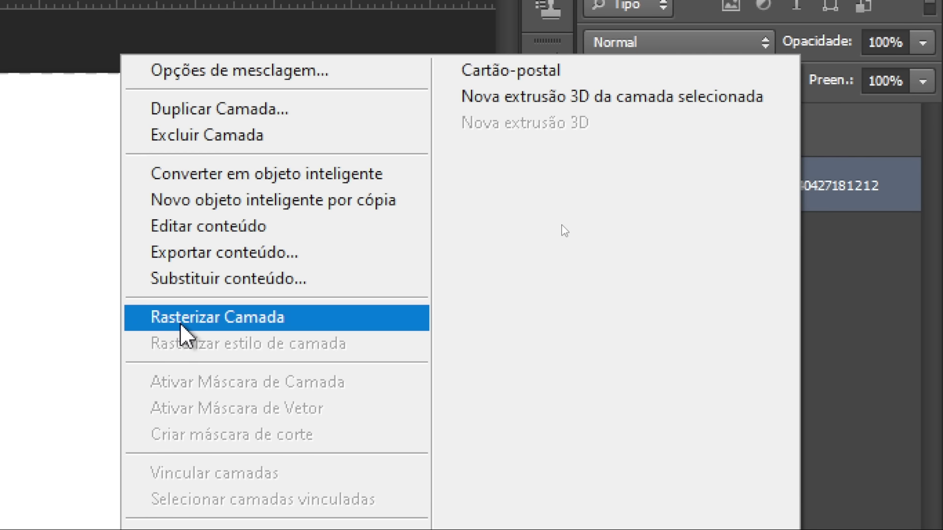
{"action": "left_click", "coordinate": [182, 321]}
- Remove the white background of the smiley layer with the Magic Wand and clear the selection
{"action": "left_click", "coordinate": [753, 137]}
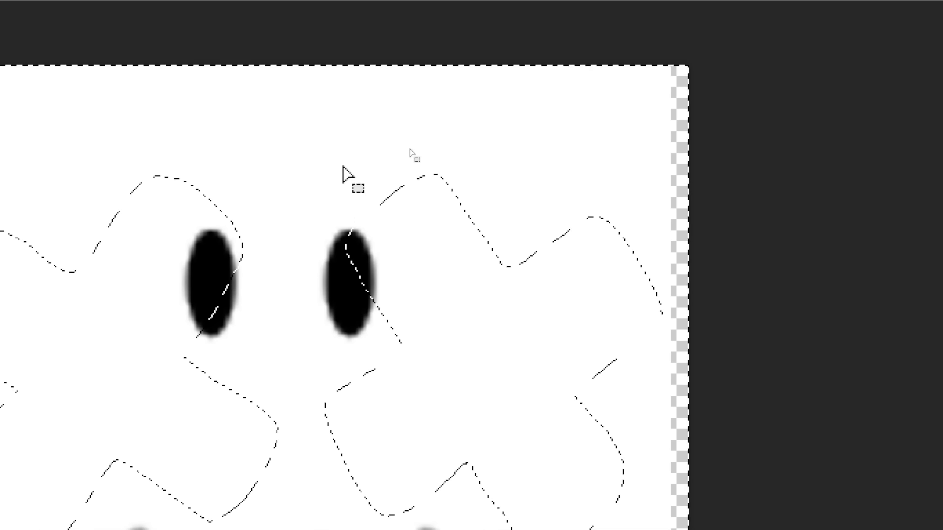
{"action": "left_click", "coordinate": [346, 156]}
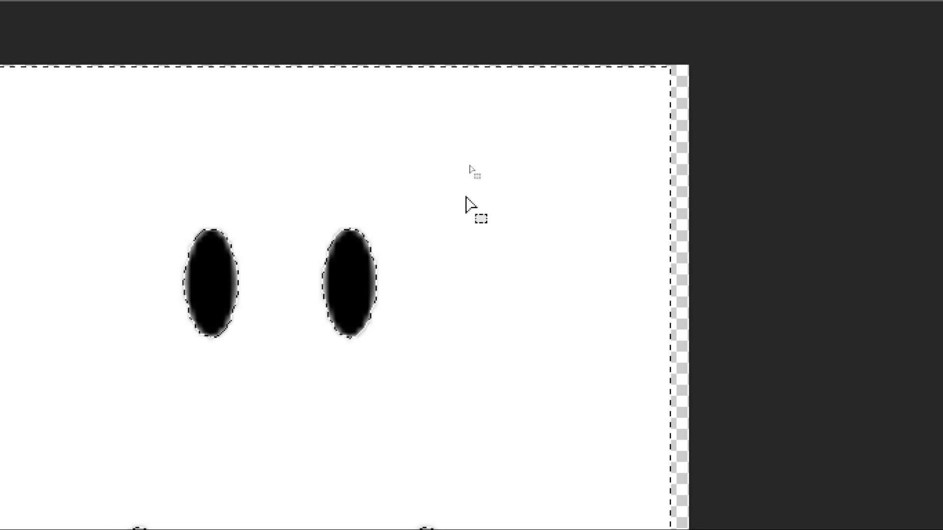
{"action": "key", "text": "Delete"}
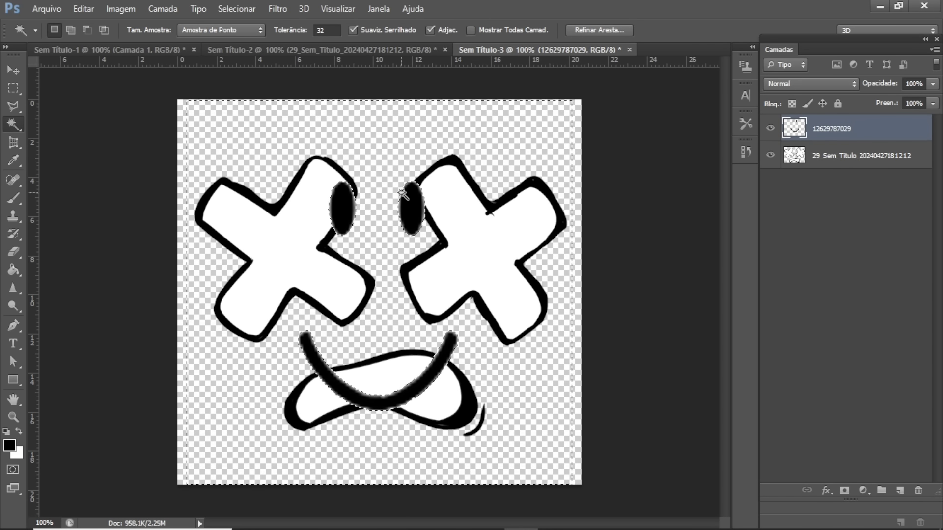
{"action": "key", "text": "m"}
{"action": "left_click", "coordinate": [176, 163]}
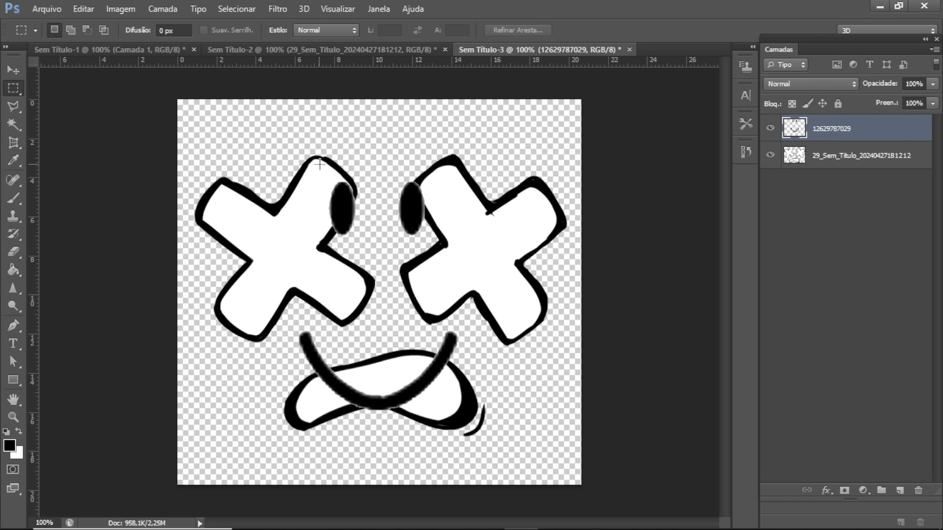
- Select the X-eyed face layer and toggle the layers' visibility to compare its size and position with the smiley
{"action": "left_click", "coordinate": [770, 128]}
{"action": "left_click", "coordinate": [770, 128]}
{"action": "left_click", "coordinate": [862, 157]}
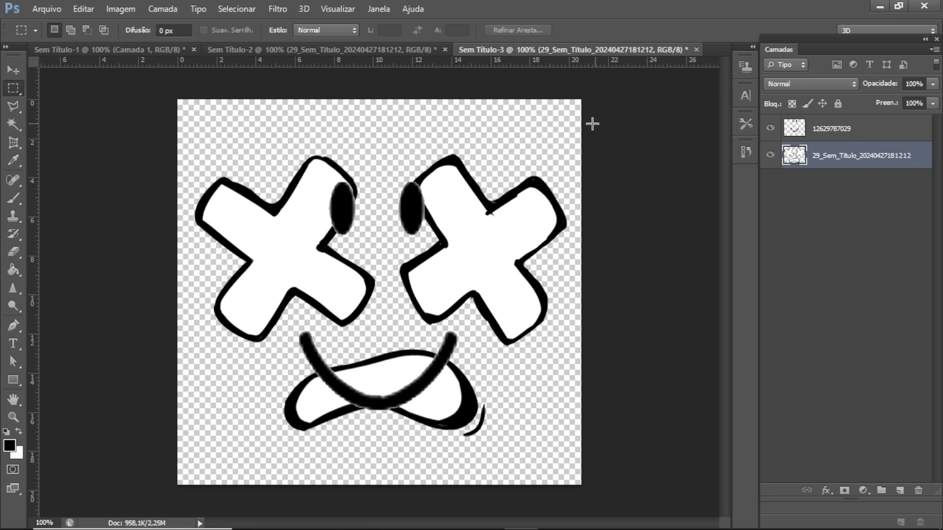
{"action": "left_click", "coordinate": [769, 155]}
{"action": "left_click", "coordinate": [770, 155]}
{"action": "left_click", "coordinate": [769, 155]}
{"action": "left_click", "coordinate": [770, 155]}
{"action": "left_click", "coordinate": [770, 155]}
{"action": "left_click", "coordinate": [770, 155]}
{"action": "left_click", "coordinate": [769, 155]}
{"action": "left_click", "coordinate": [770, 155]}
{"action": "left_click", "coordinate": [770, 155]}
{"action": "left_click", "coordinate": [770, 155]}
{"action": "left_click", "coordinate": [770, 155]}
{"action": "left_click", "coordinate": [770, 155]}
{"action": "left_click_drag", "start_coordinate": [580, 142], "coordinate": [380, 276]}
{"action": "left_click", "coordinate": [310, 258]}
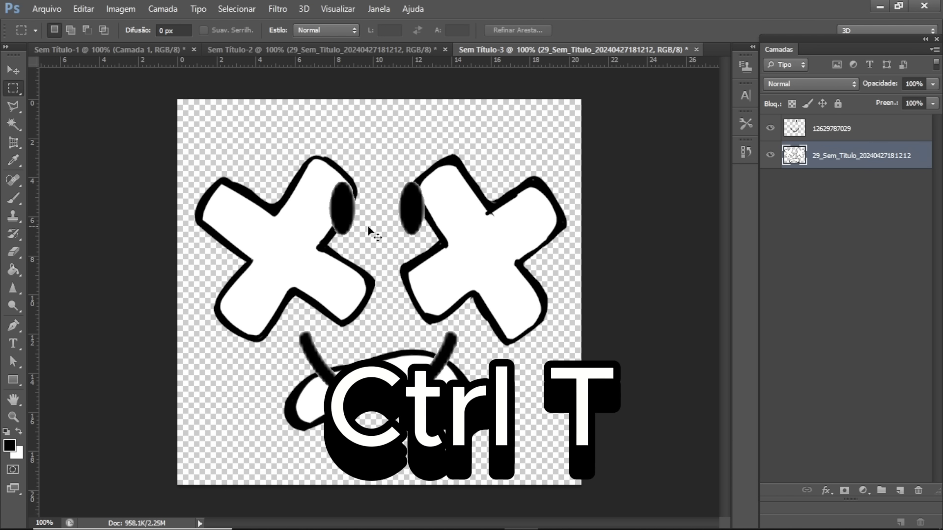
- Scale the X-eyed face layer to about 82% around the smiley's position with Free Transform, and hide the smiley layer
{"action": "key", "text": "ctrl+t"}
{"action": "left_click_drag", "start_coordinate": [566, 153], "coordinate": [499, 204], "text": "shift"}
{"action": "left_click_drag", "start_coordinate": [465, 220], "coordinate": [488, 196]}
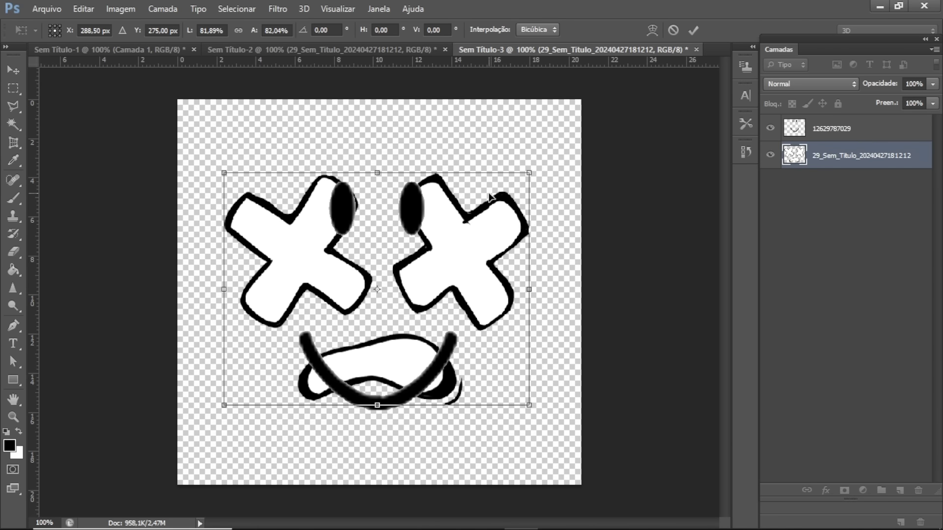
{"action": "key", "text": "Return"}
{"action": "left_click", "coordinate": [770, 129]}
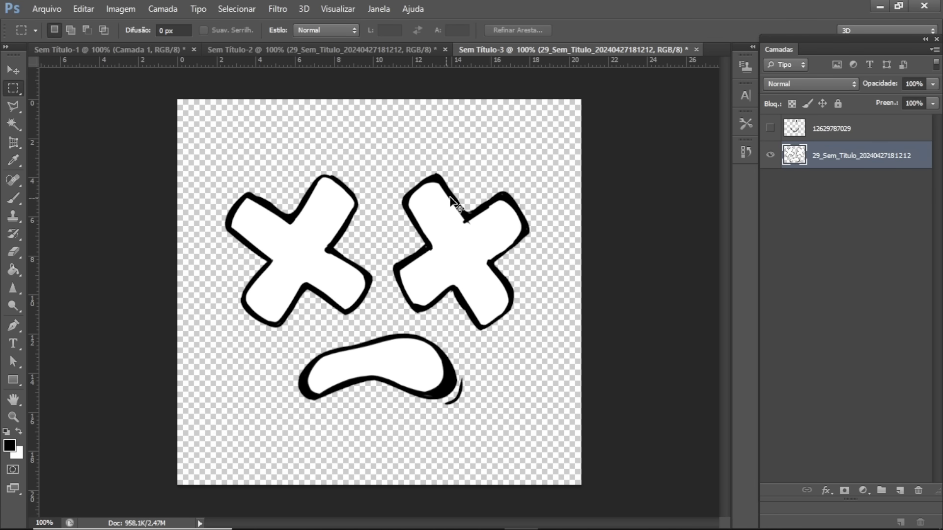
{"action": "key", "text": "ctrl+t"}
{"action": "key", "text": "Escape"}
{"action": "left_click", "coordinate": [770, 129]}
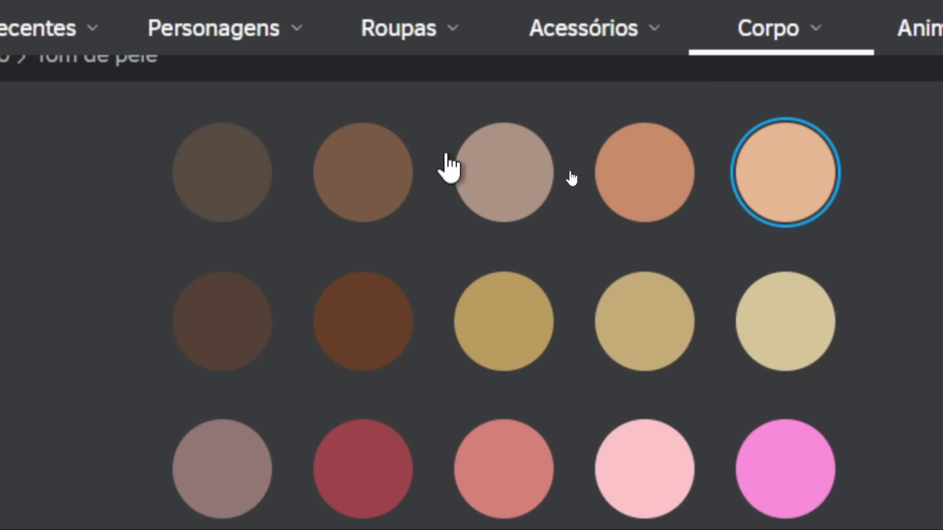
- Look through the skin tones in the Roblox avatar editor and capture a screen snip of the selected peach tone
{"action": "scroll", "coordinate": [755, 275], "scroll_direction": "down", "scroll_amount": 3}
{"action": "scroll", "coordinate": [655, 294], "scroll_direction": "down", "scroll_amount": 2}
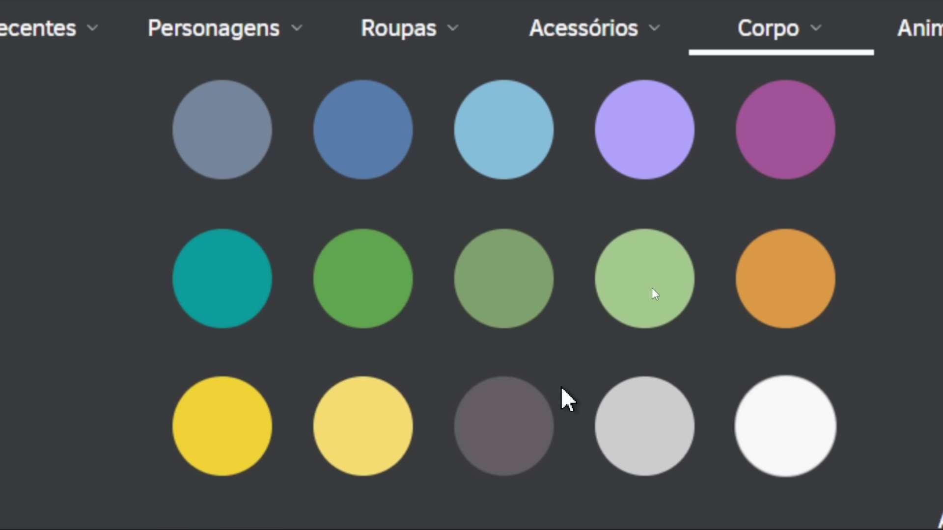
{"action": "scroll", "coordinate": [640, 276], "scroll_direction": "up", "scroll_amount": 10}
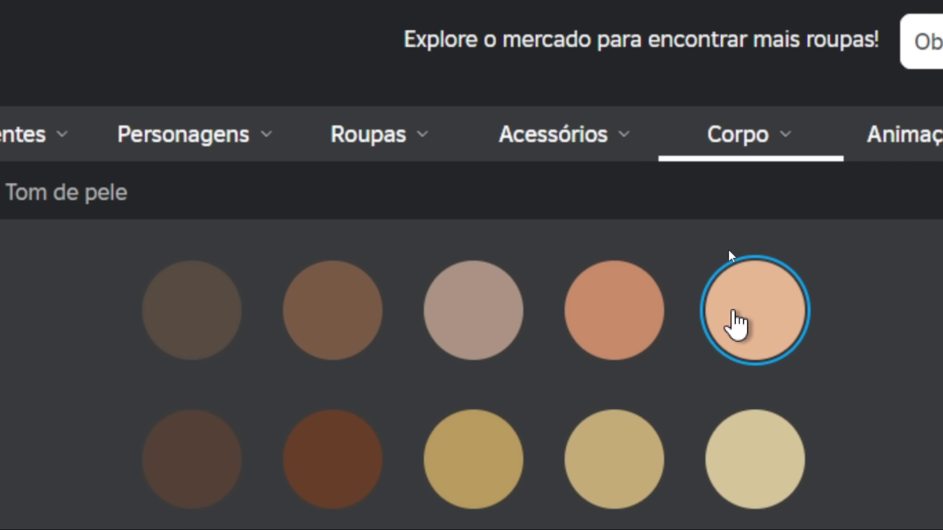
{"action": "scroll", "coordinate": [502, 253], "scroll_direction": "down", "scroll_amount": 4}
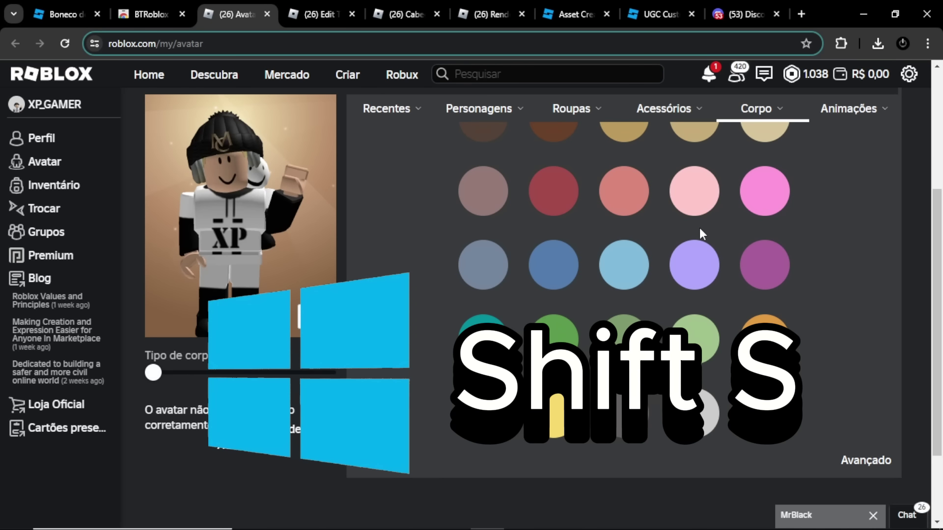
{"action": "scroll", "coordinate": [699, 228], "scroll_direction": "up", "scroll_amount": 3}
{"action": "key", "text": "super+shift+s"}
{"action": "left_click_drag", "start_coordinate": [728, 141], "coordinate": [809, 214]}
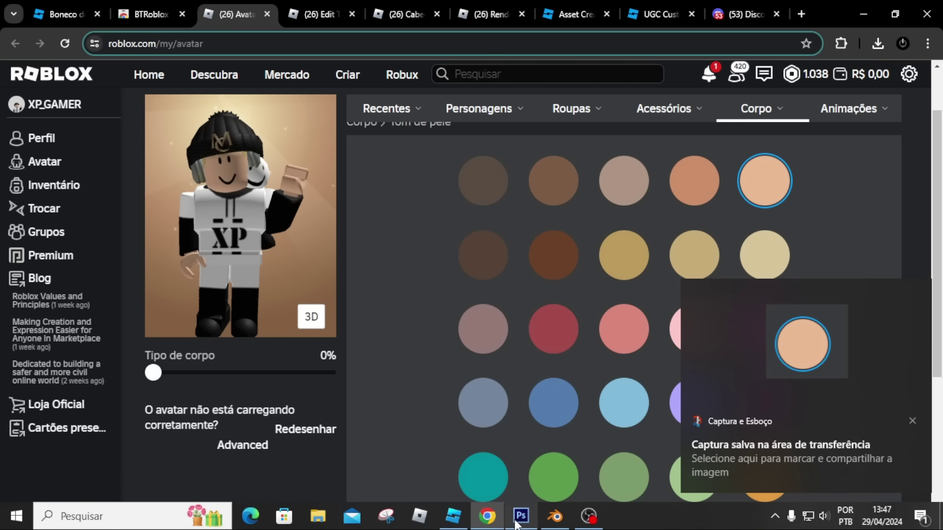
- Switch to Photoshop, paste the captured skin-tone image as a new layer, and enlarge and reposition it with Free Transform
{"action": "left_click", "coordinate": [521, 519]}
{"action": "key", "text": "ctrl+v"}
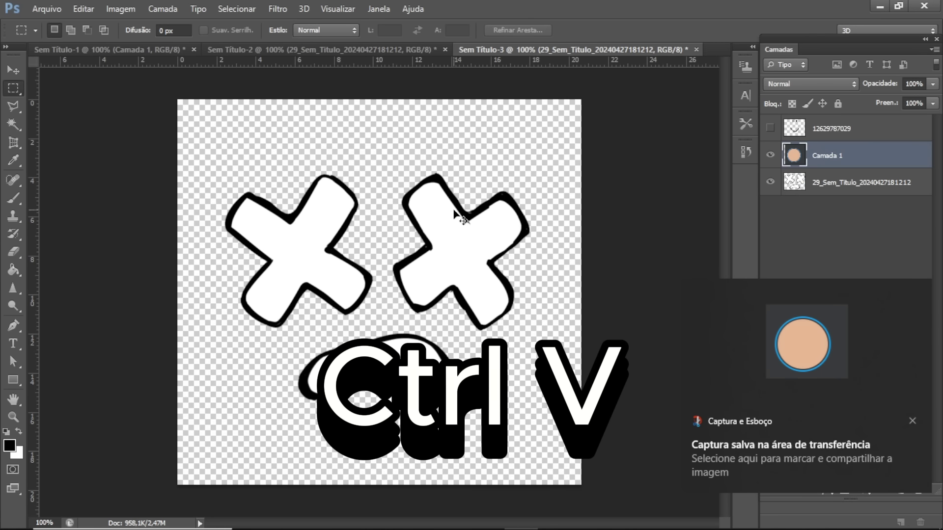
{"action": "key", "text": "ctrl+t"}
{"action": "left_click_drag", "start_coordinate": [419, 255], "coordinate": [529, 154]}
{"action": "left_click_drag", "start_coordinate": [468, 201], "coordinate": [390, 215]}
{"action": "key", "text": "Return"}
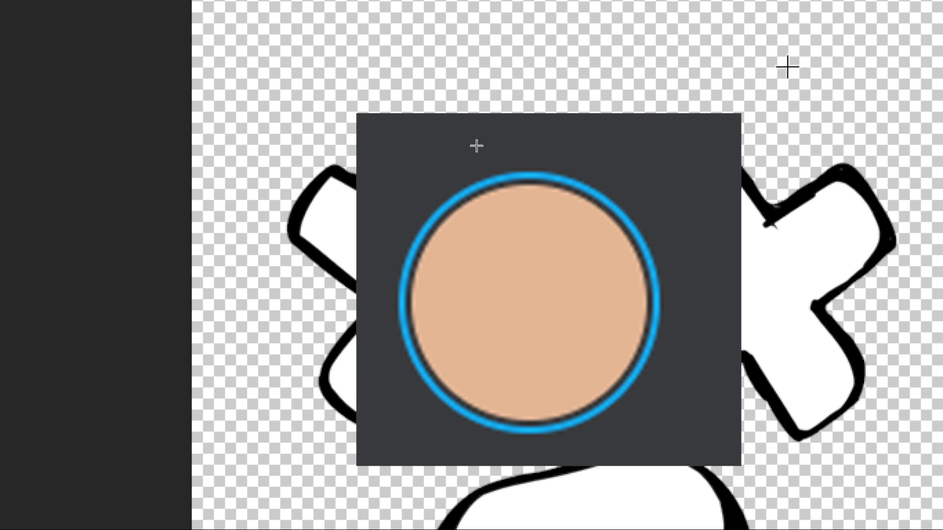
- Delete the grey background and blue ring around the pasted swatch, leaving a plain peach rectangle, and clear the selection
{"action": "left_click_drag", "start_coordinate": [803, 87], "coordinate": [620, 464]}
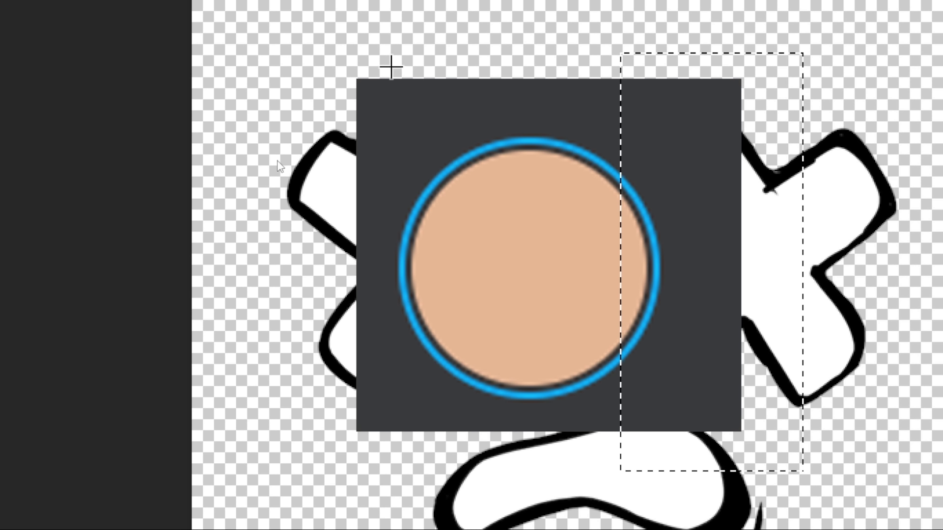
{"action": "key", "text": "Delete"}
{"action": "left_click_drag", "start_coordinate": [307, 59], "coordinate": [665, 194]}
{"action": "key", "text": "Delete"}
{"action": "left_click_drag", "start_coordinate": [714, 321], "coordinate": [240, 463]}
{"action": "key", "text": "Delete"}
{"action": "left_click_drag", "start_coordinate": [325, 160], "coordinate": [392, 361]}
{"action": "left_click_drag", "start_coordinate": [391, 286], "coordinate": [446, 332]}
{"action": "key", "text": "Delete"}
{"action": "key", "text": "ctrl+d"}
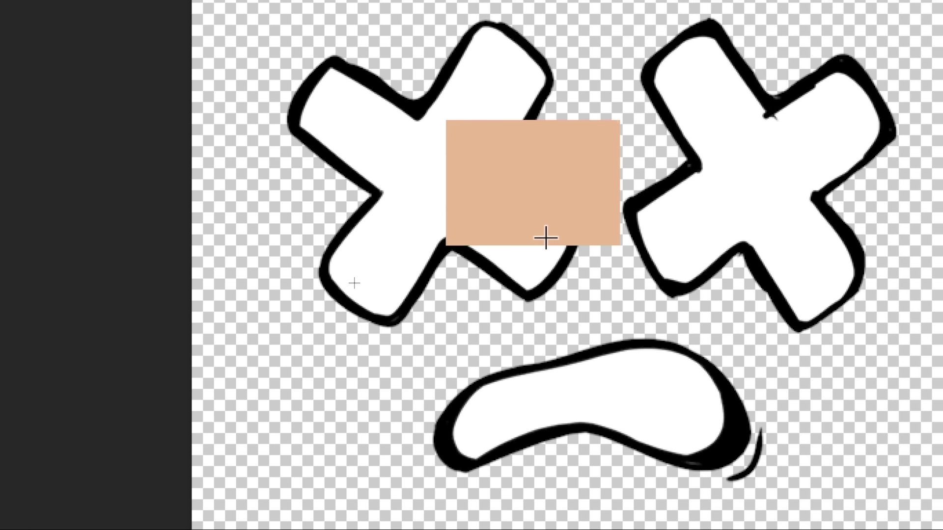
- Stretch the peach rectangle over the whole canvas with Free Transform and move its layer below the X-eyed face layer
{"action": "key", "text": "ctrl+t"}
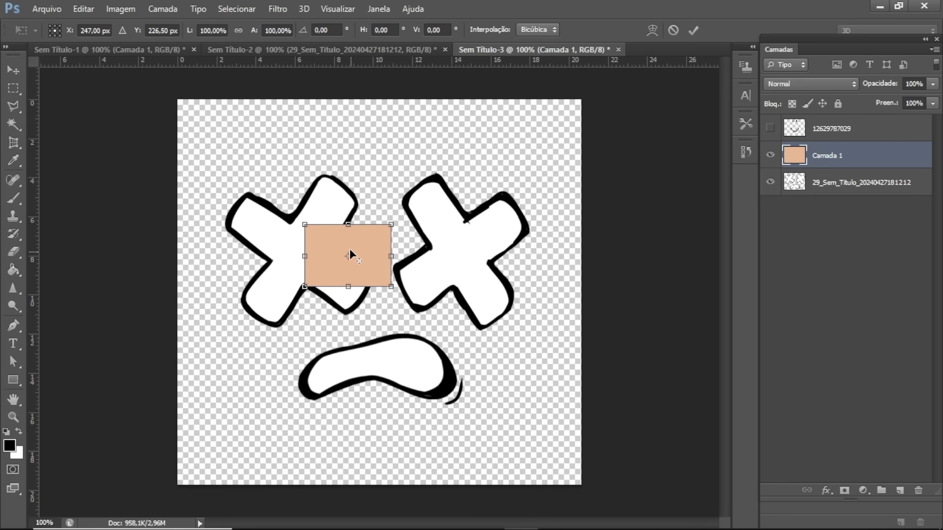
{"action": "left_click_drag", "start_coordinate": [349, 253], "coordinate": [227, 451]}
{"action": "left_click_drag", "start_coordinate": [259, 429], "coordinate": [598, 88]}
{"action": "key", "text": "Return"}
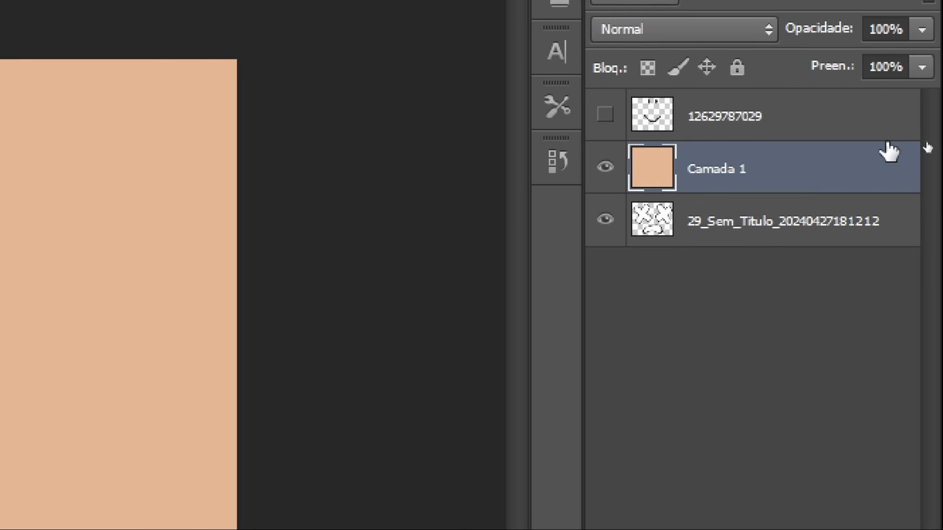
{"action": "left_click_drag", "start_coordinate": [843, 158], "coordinate": [694, 256]}
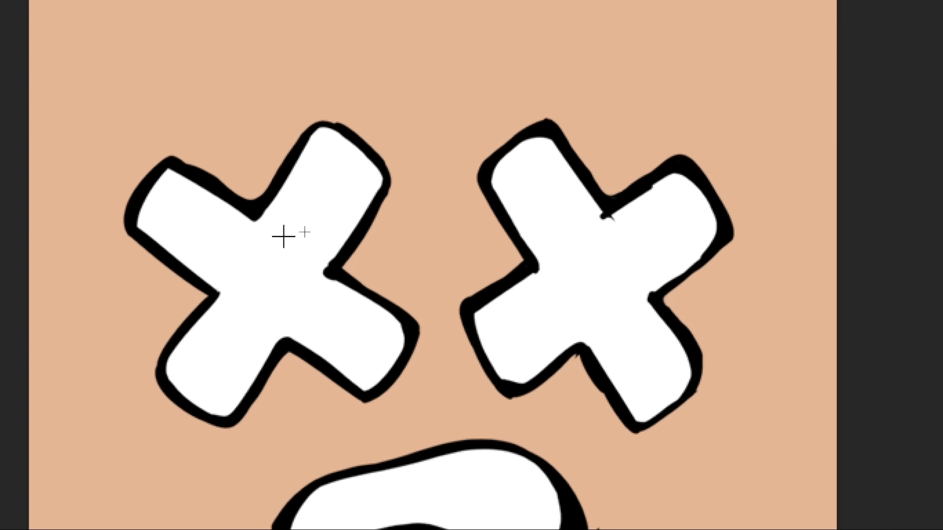
{"action": "left_click_drag", "start_coordinate": [194, 41], "coordinate": [332, 124]}
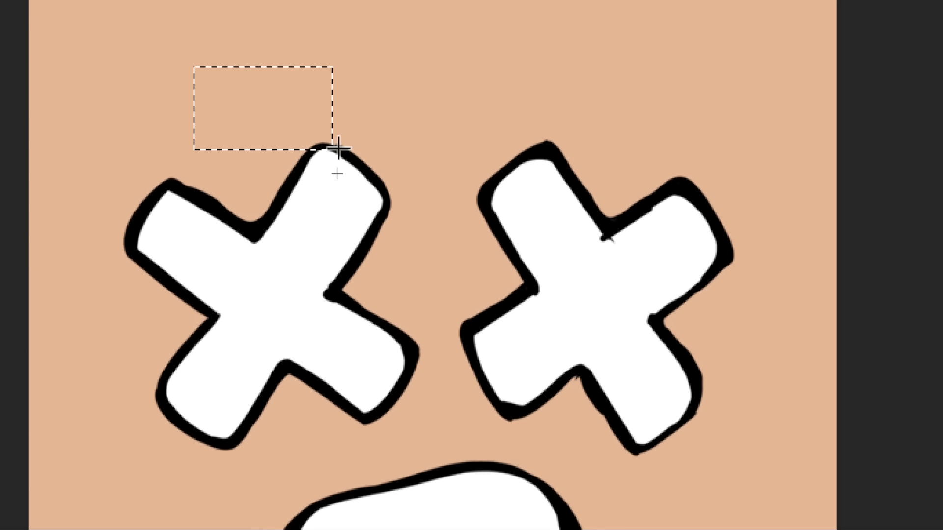
{"action": "left_click_drag", "start_coordinate": [369, 25], "coordinate": [513, 124]}
{"action": "left_click", "coordinate": [602, 112]}
{"action": "left_click_drag", "start_coordinate": [721, 57], "coordinate": [513, 121]}
{"action": "left_click", "coordinate": [530, 127]}
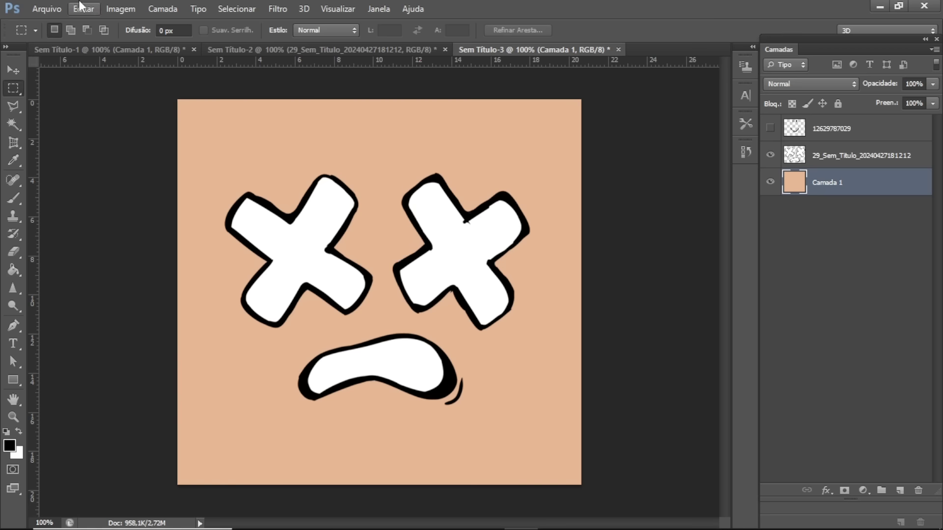
- Save the finished face as a PNG named rostofeito in the rostos roblox folder
{"action": "left_click", "coordinate": [47, 9]}
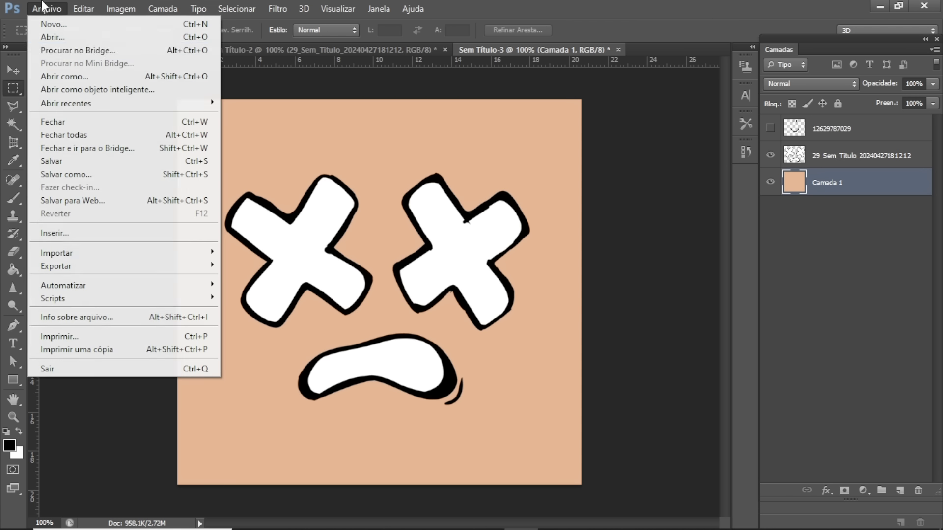
{"action": "left_click", "coordinate": [96, 178]}
{"action": "left_click", "coordinate": [226, 315]}
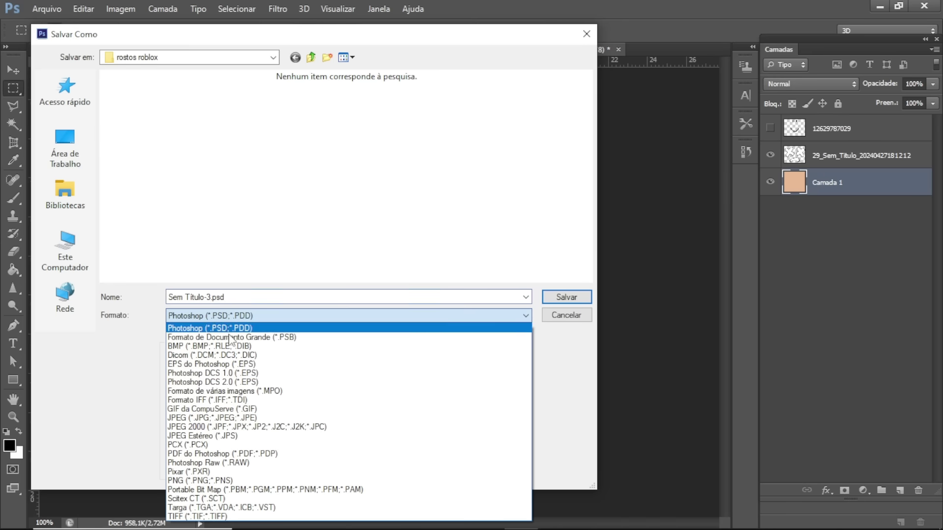
{"action": "left_click", "coordinate": [228, 480]}
{"action": "left_click", "coordinate": [255, 297]}
{"action": "type", "text": "rosto"}
{"action": "key", "text": "Return"}
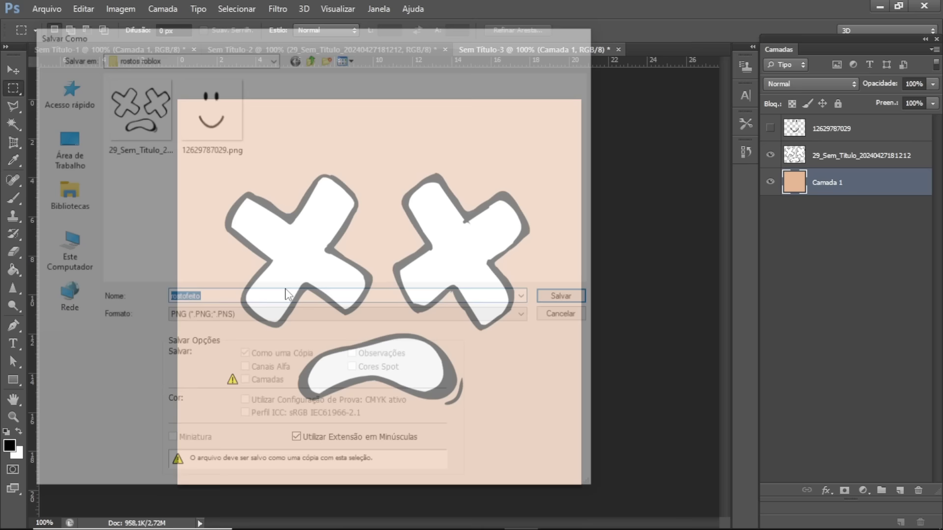
{"action": "left_click", "coordinate": [522, 164]}
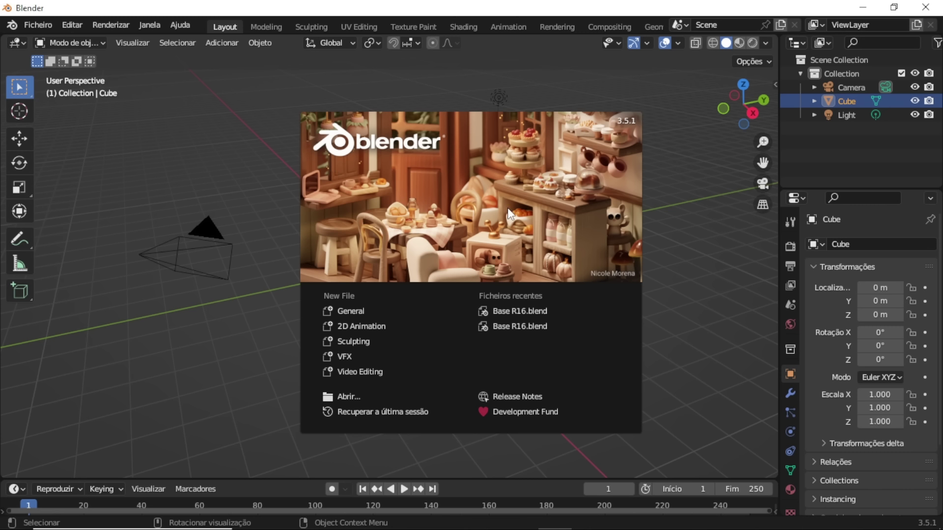
- In Blender, dismiss the splash screen and delete the default camera, cube and light
{"action": "left_click", "coordinate": [702, 230]}
{"action": "left_click_drag", "start_coordinate": [604, 79], "coordinate": [127, 397]}
{"action": "key", "text": "Delete"}
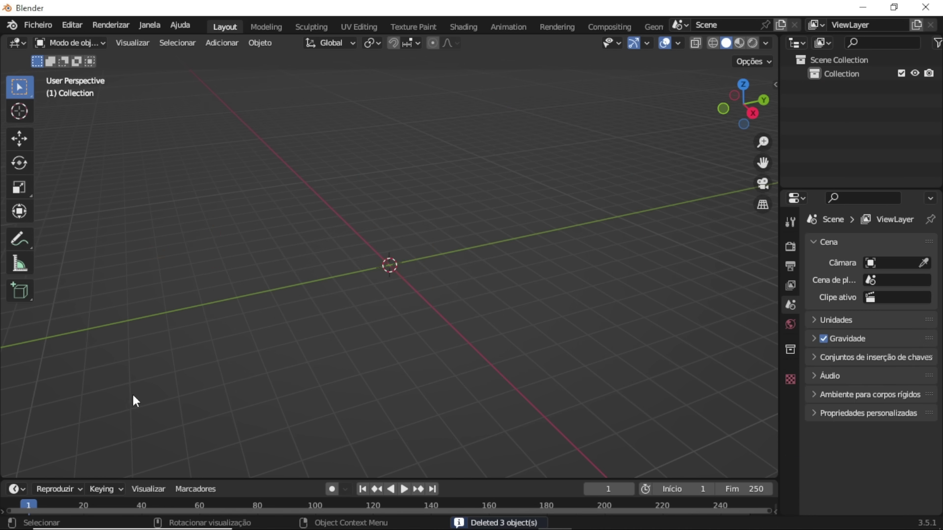
- Import the head mesh Cabeça.obj from the Downloads folder as a Wavefront OBJ
{"action": "left_click", "coordinate": [42, 25]}
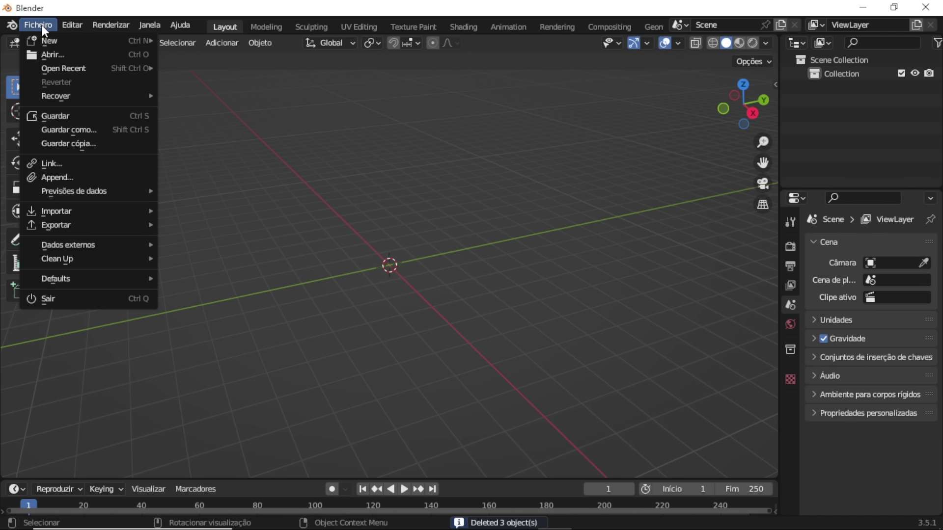
{"action": "mouse_move", "coordinate": [79, 213]}
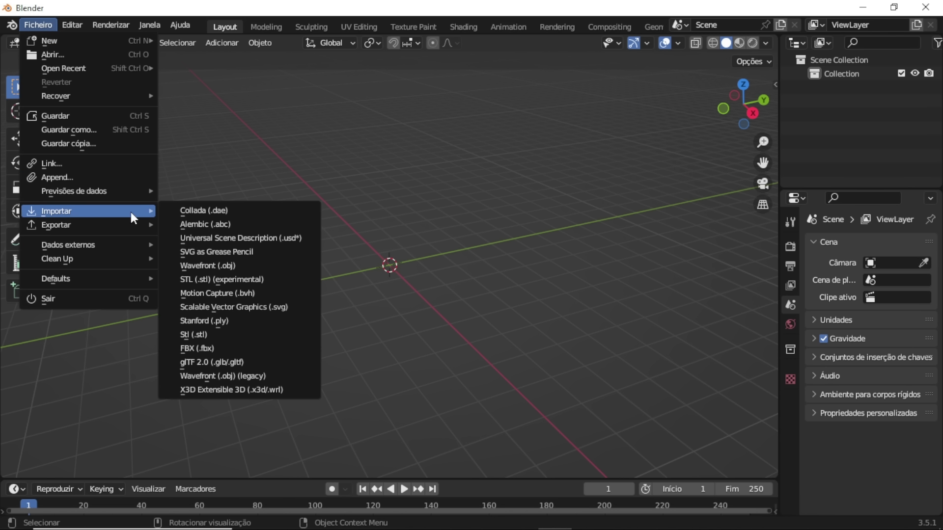
{"action": "left_click", "coordinate": [261, 265]}
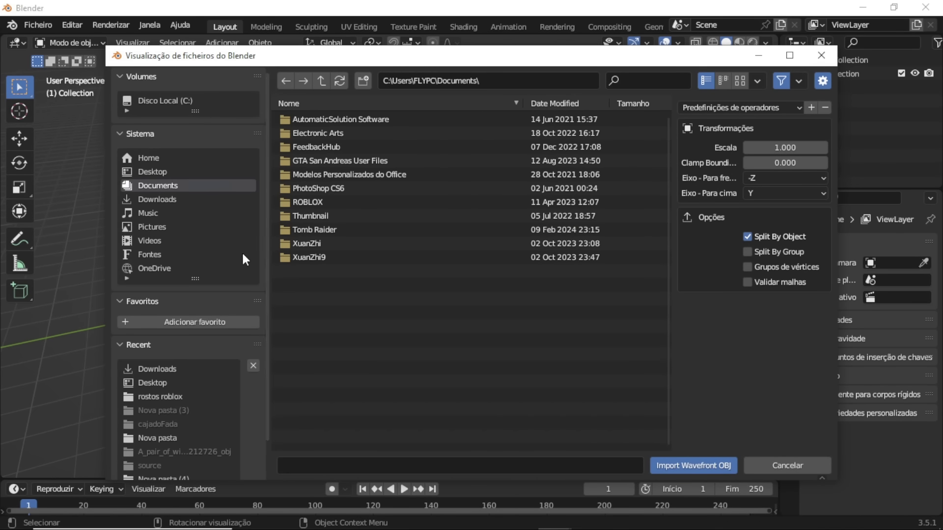
{"action": "left_click", "coordinate": [157, 199]}
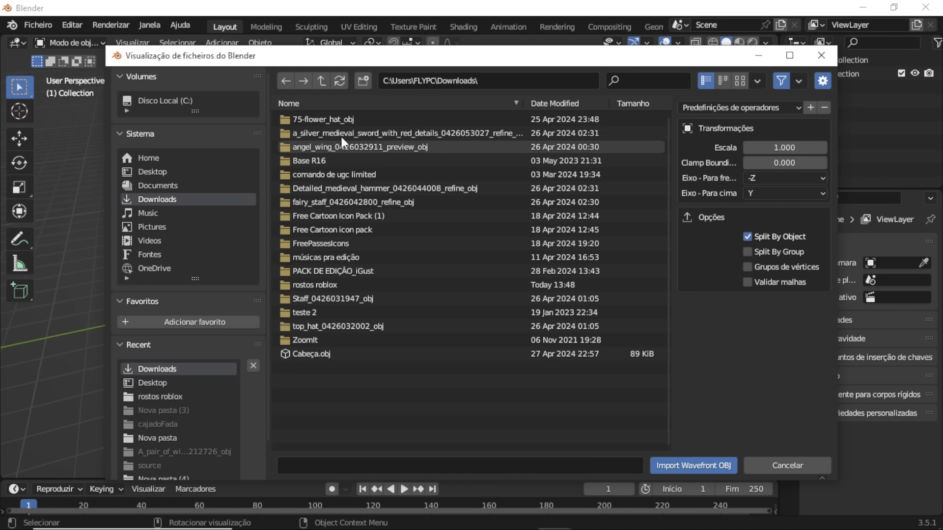
{"action": "left_click", "coordinate": [311, 353]}
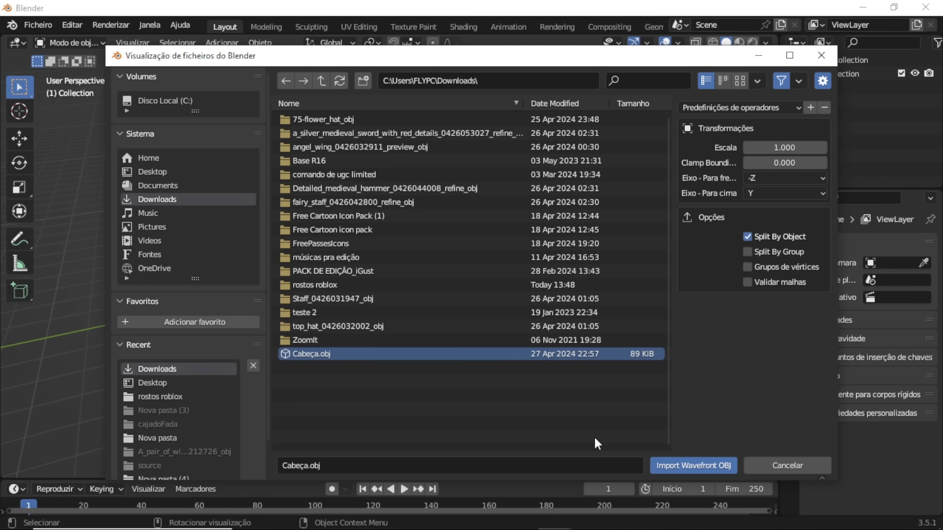
{"action": "left_click", "coordinate": [693, 465]}
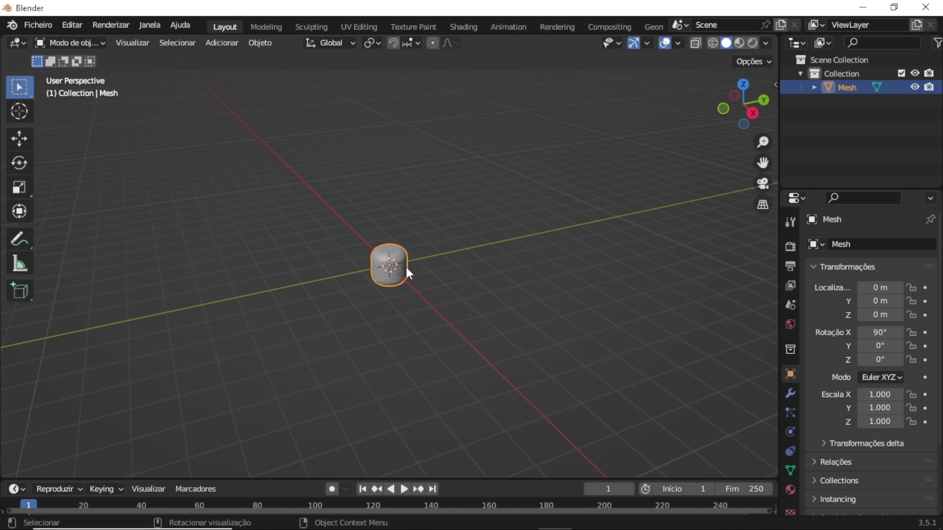
- Set the head mesh's origin with the Geometry to Origin option
{"action": "right_click", "coordinate": [435, 177]}
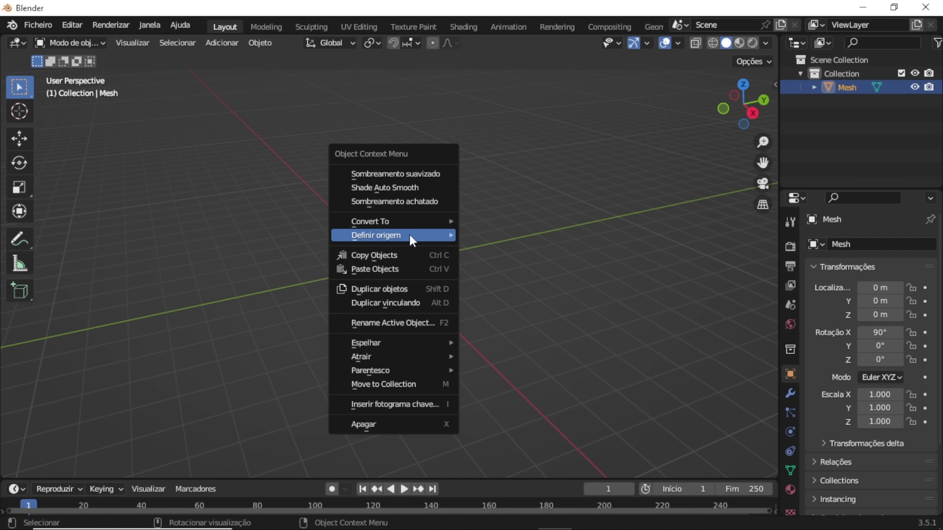
{"action": "mouse_move", "coordinate": [377, 240]}
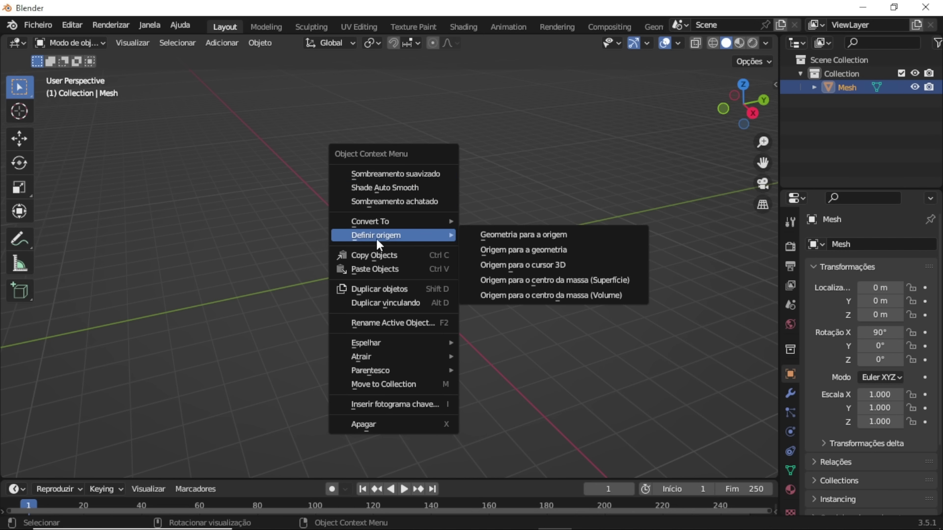
{"action": "left_click", "coordinate": [523, 235]}
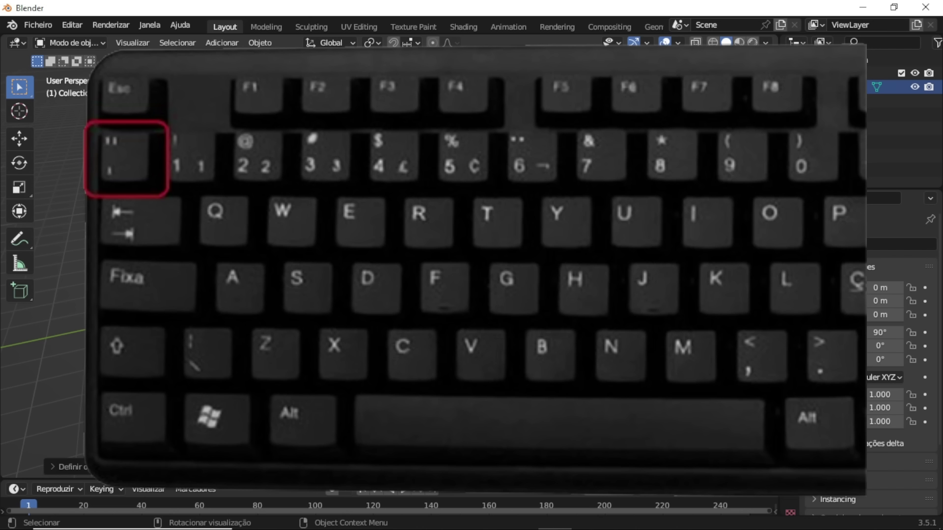
- Frame the selected head mesh in the viewport and examine its shape from different angles and distances
{"action": "key", "text": "grave"}
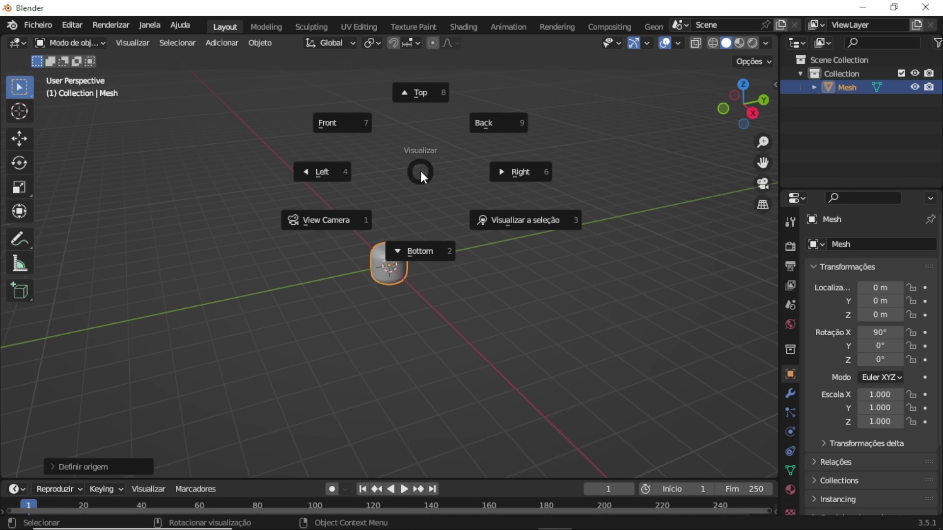
{"action": "left_click", "coordinate": [525, 224]}
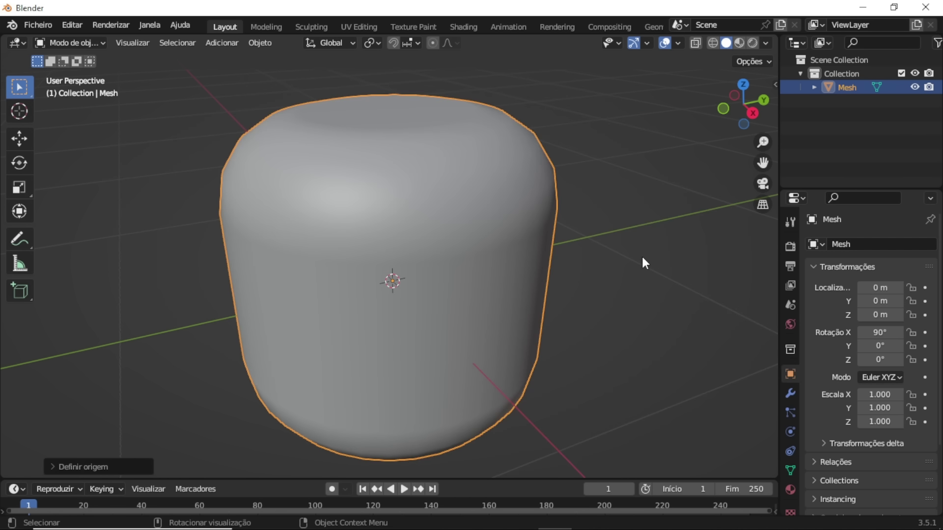
{"action": "middle_click_drag", "start_coordinate": [641, 255], "coordinate": [392, 225]}
{"action": "scroll", "coordinate": [465, 216], "scroll_direction": "down", "scroll_amount": 3}
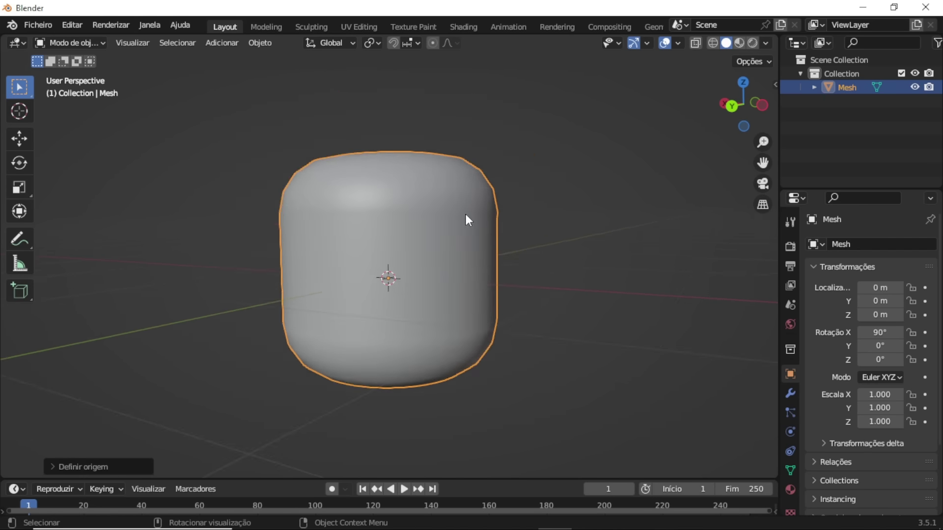
{"action": "scroll", "coordinate": [465, 216], "scroll_direction": "down", "scroll_amount": 3}
{"action": "scroll", "coordinate": [465, 216], "scroll_direction": "up", "scroll_amount": 5}
{"action": "scroll", "coordinate": [466, 216], "scroll_direction": "down", "scroll_amount": 4}
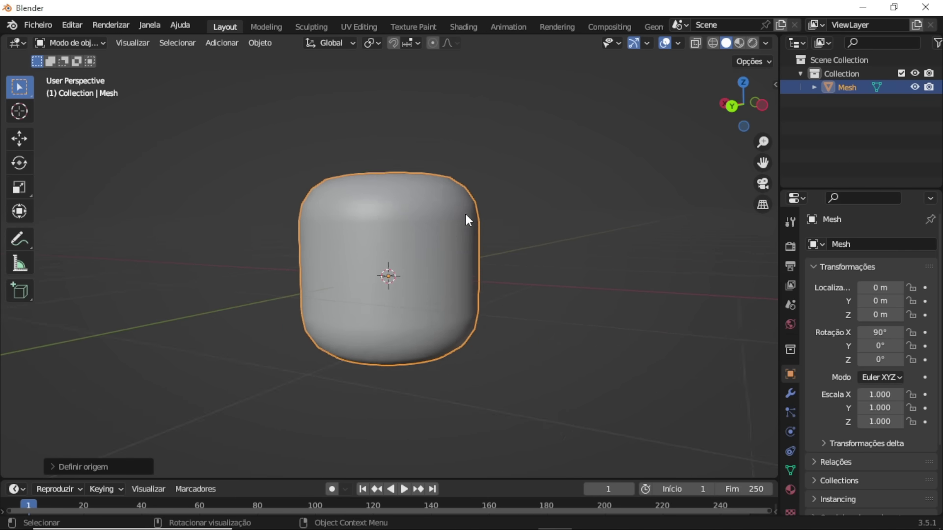
{"action": "scroll", "coordinate": [466, 217], "scroll_direction": "up", "scroll_amount": 4}
{"action": "scroll", "coordinate": [466, 217], "scroll_direction": "down", "scroll_amount": 2}
{"action": "scroll", "coordinate": [465, 216], "scroll_direction": "up", "scroll_amount": 2}
{"action": "scroll", "coordinate": [465, 216], "scroll_direction": "down", "scroll_amount": 3}
{"action": "middle_click_drag", "start_coordinate": [465, 217], "coordinate": [768, 354]}
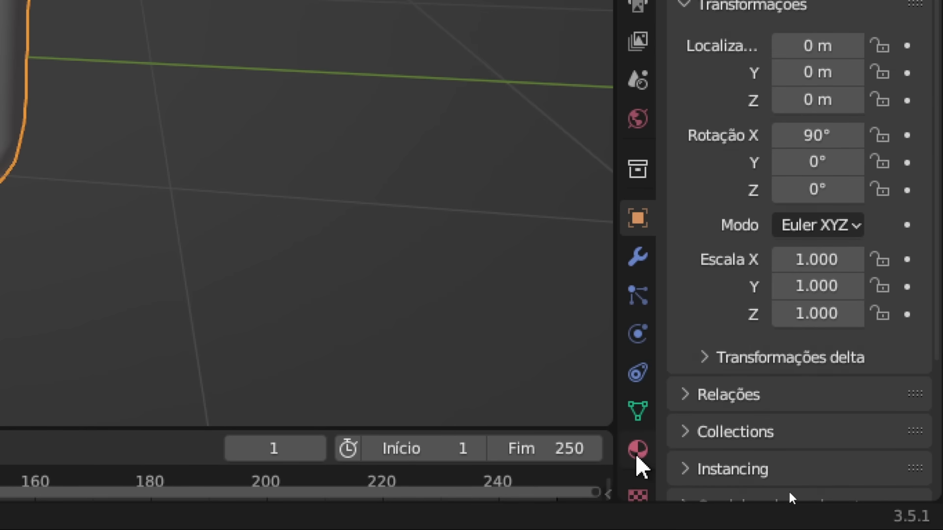
- Add a new material to the head mesh
{"action": "left_click", "coordinate": [637, 449]}
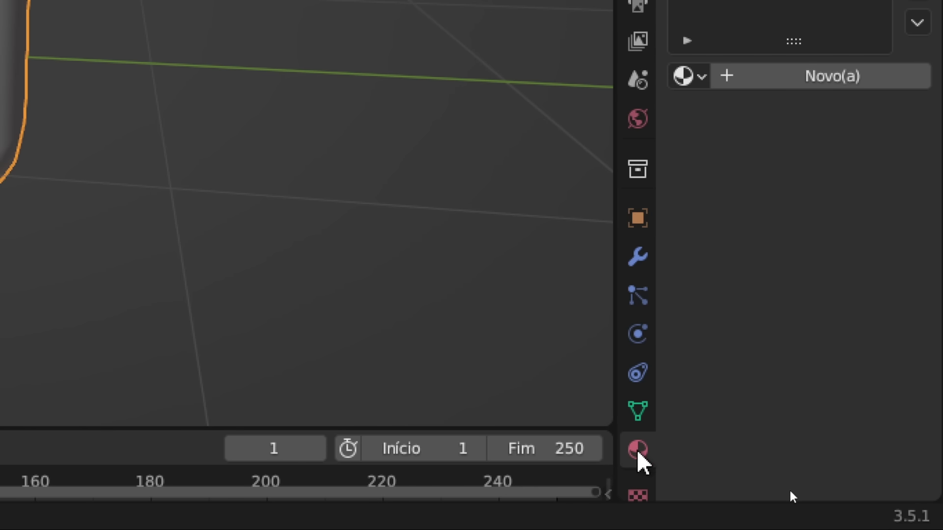
{"action": "left_click", "coordinate": [827, 240]}
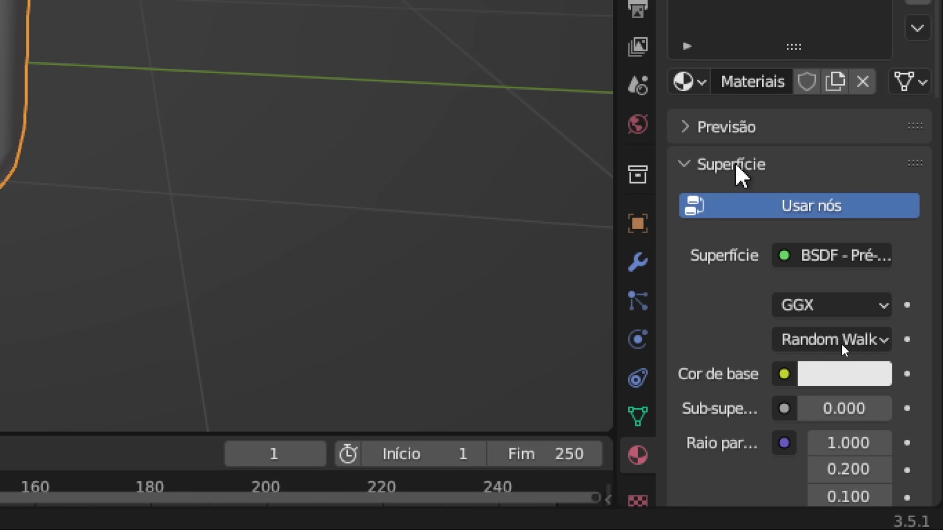
- Plug an Image Texture node into the Base Color of the head material's surface
{"action": "left_click", "coordinate": [738, 319]}
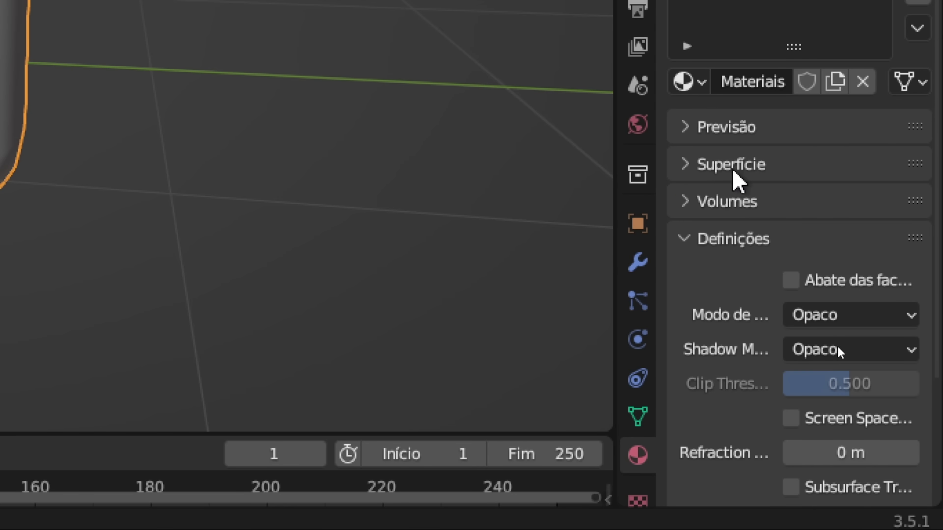
{"action": "left_click", "coordinate": [690, 170]}
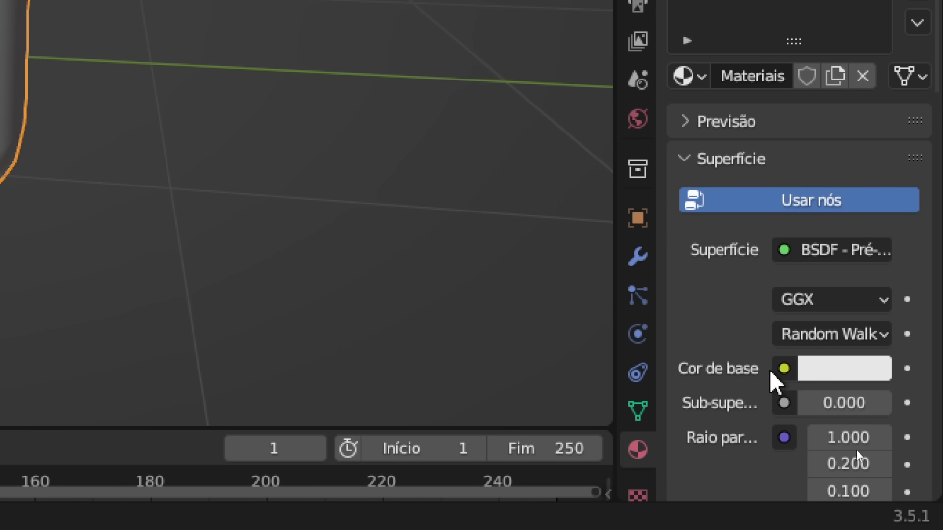
{"action": "left_click", "coordinate": [784, 369]}
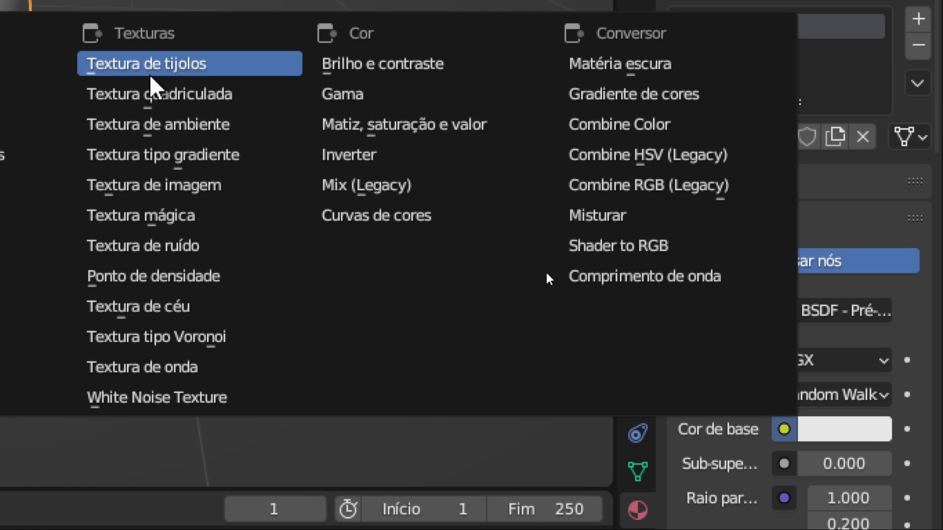
{"action": "left_click", "coordinate": [172, 185]}
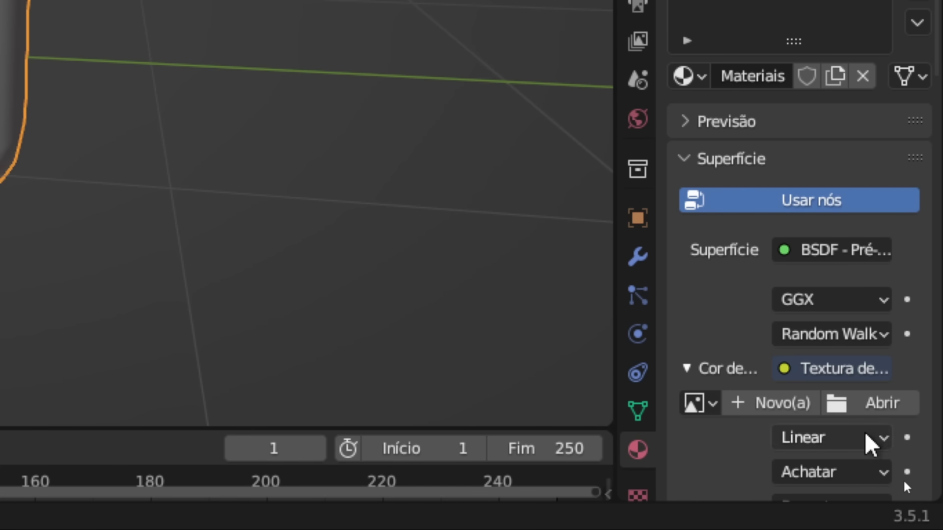
- Load rostofeito.png from the rostos roblox folder in Downloads as the base colour image
{"action": "scroll", "coordinate": [835, 412], "scroll_direction": "down", "scroll_amount": 2}
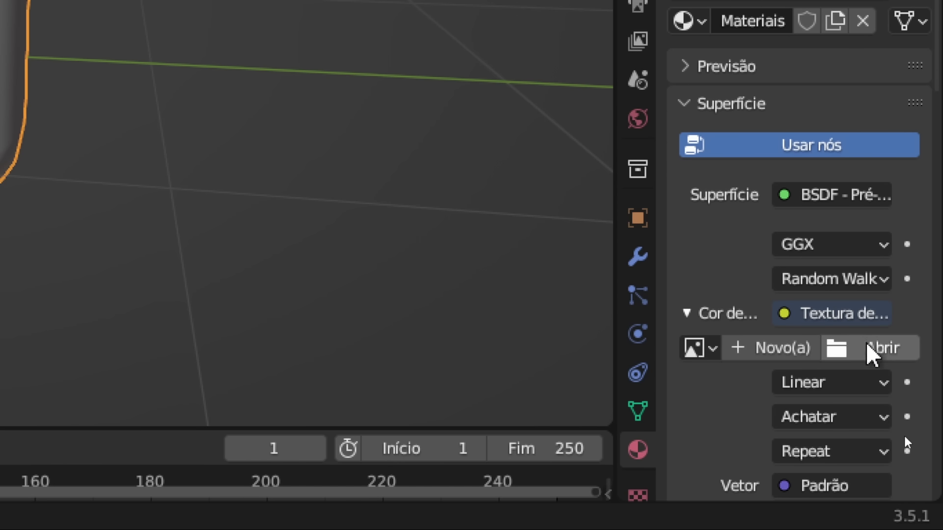
{"action": "left_click", "coordinate": [871, 350]}
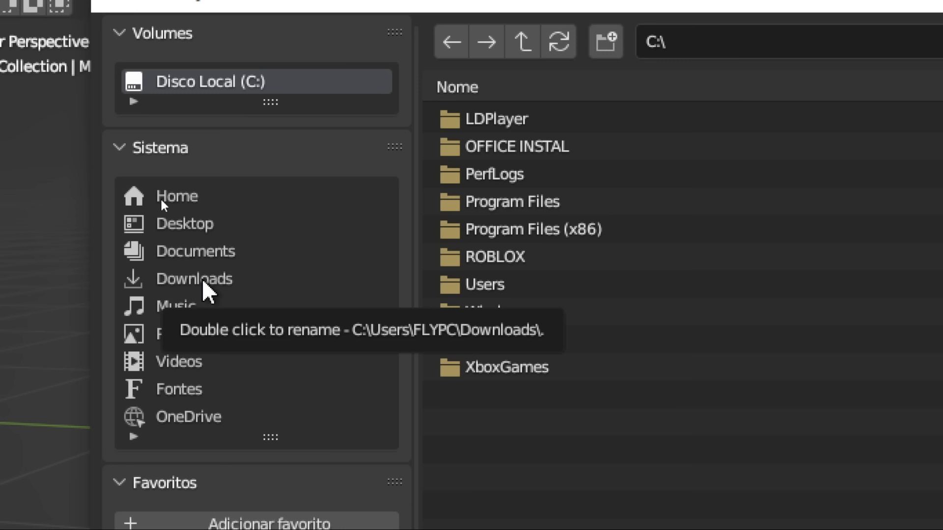
{"action": "left_click", "coordinate": [203, 279]}
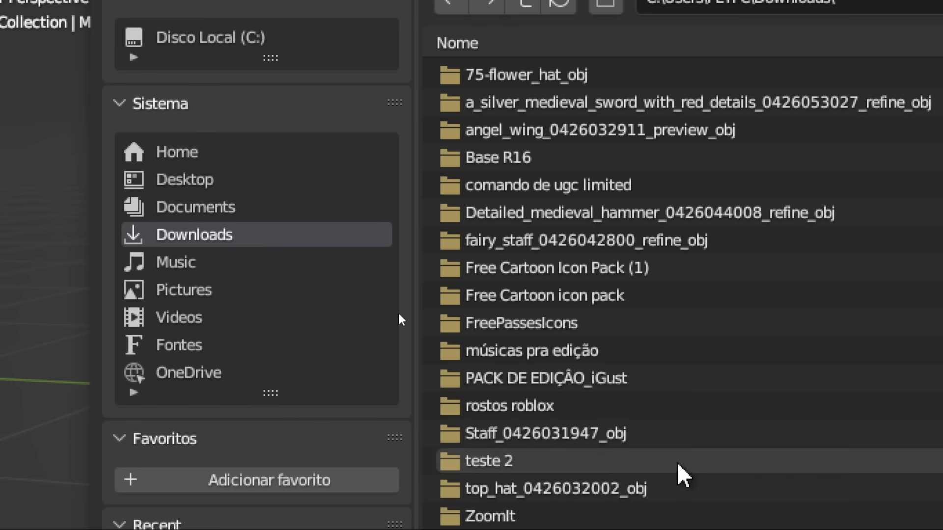
{"action": "double_click", "coordinate": [564, 412]}
{"action": "left_click", "coordinate": [481, 129]}
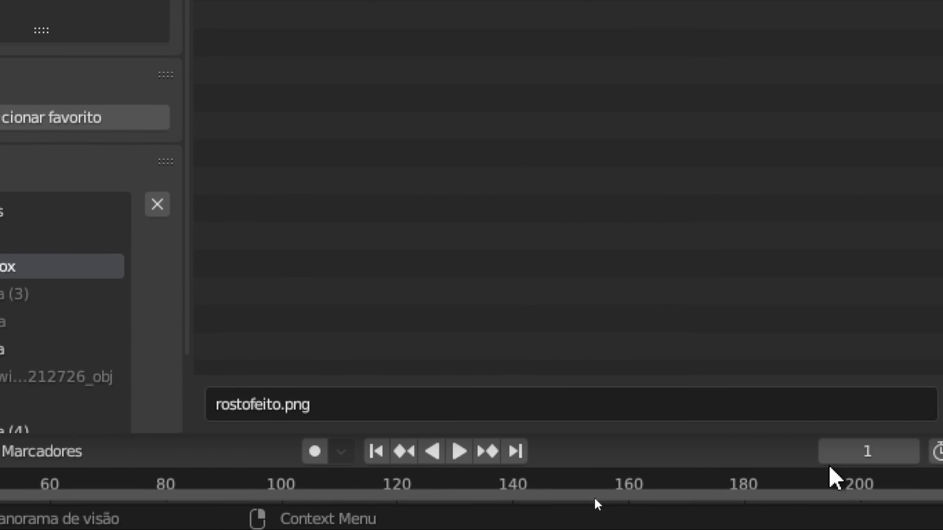
{"action": "left_click", "coordinate": [770, 412]}
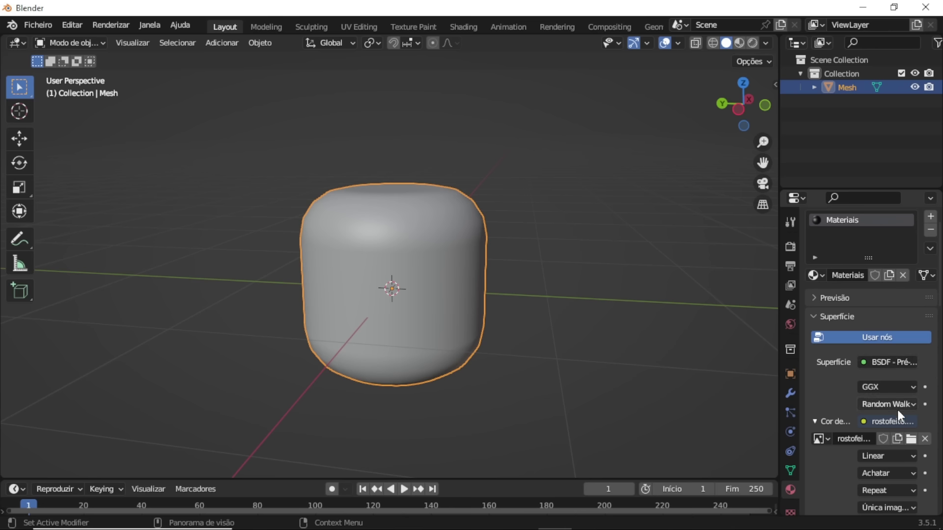
- Display the head in Material Preview shading and check the face texture from the front
{"action": "middle_click_drag", "start_coordinate": [673, 166], "coordinate": [535, 177]}
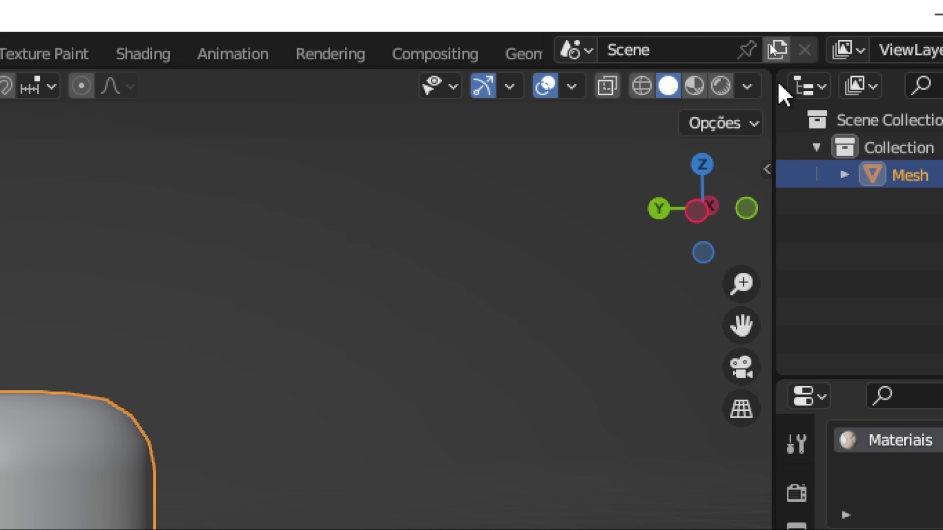
{"action": "left_click", "coordinate": [694, 86]}
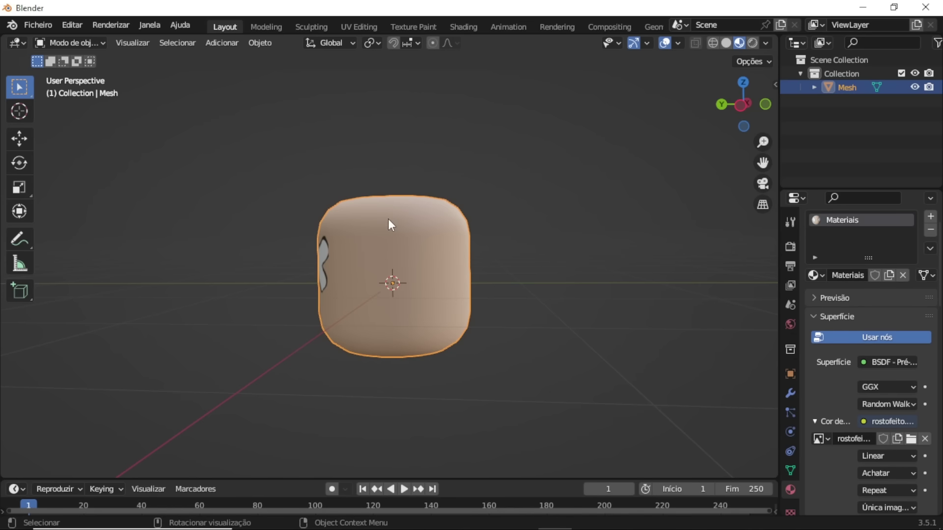
{"action": "middle_click_drag", "start_coordinate": [389, 219], "coordinate": [541, 218]}
{"action": "scroll", "coordinate": [410, 225], "scroll_direction": "up", "scroll_amount": 2}
{"action": "scroll", "coordinate": [411, 226], "scroll_direction": "up", "scroll_amount": 3}
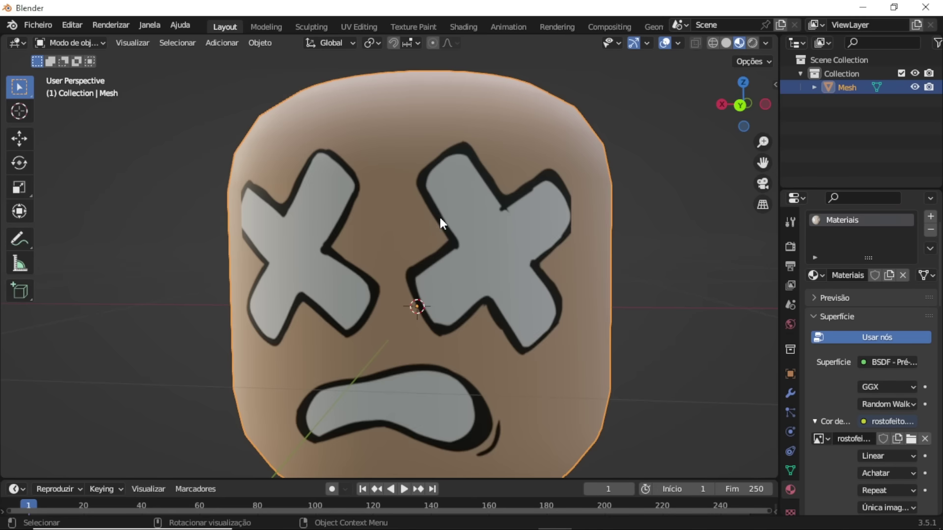
{"action": "middle_click_drag", "start_coordinate": [439, 221], "coordinate": [454, 210]}
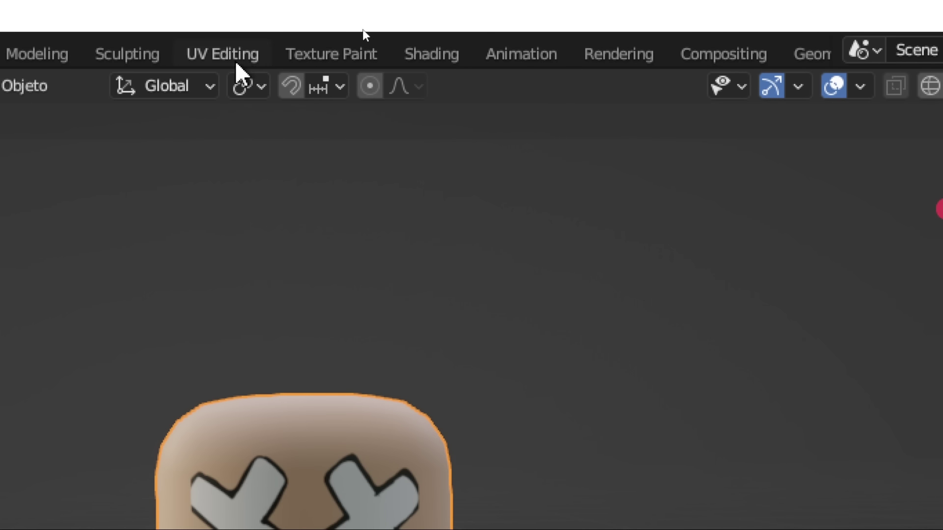
- Switch to the UV Editing workspace and show rostofeito.png in the UV editor
{"action": "left_click", "coordinate": [219, 61]}
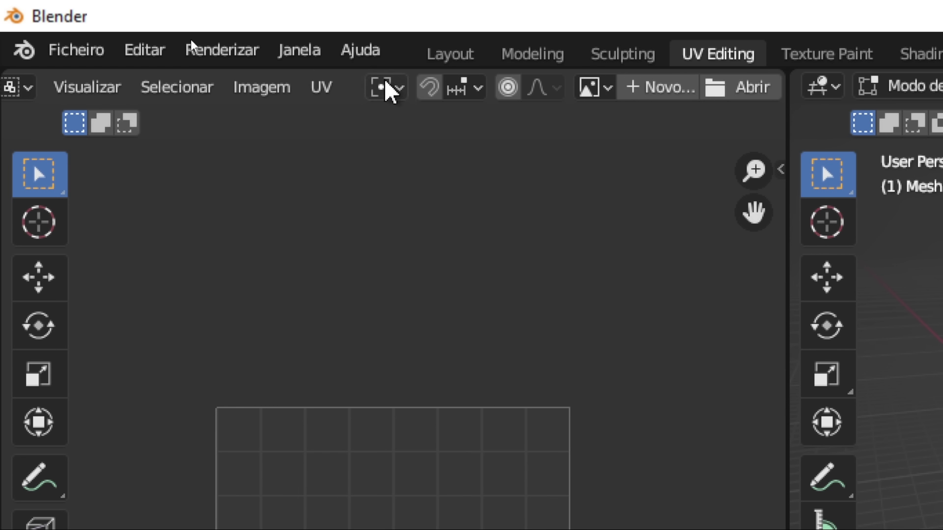
{"action": "scroll", "coordinate": [393, 92], "scroll_direction": "down", "scroll_amount": 5}
{"action": "scroll", "coordinate": [382, 91], "scroll_direction": "down", "scroll_amount": 2}
{"action": "scroll", "coordinate": [380, 92], "scroll_direction": "up", "scroll_amount": 3}
{"action": "scroll", "coordinate": [381, 92], "scroll_direction": "down", "scroll_amount": 3}
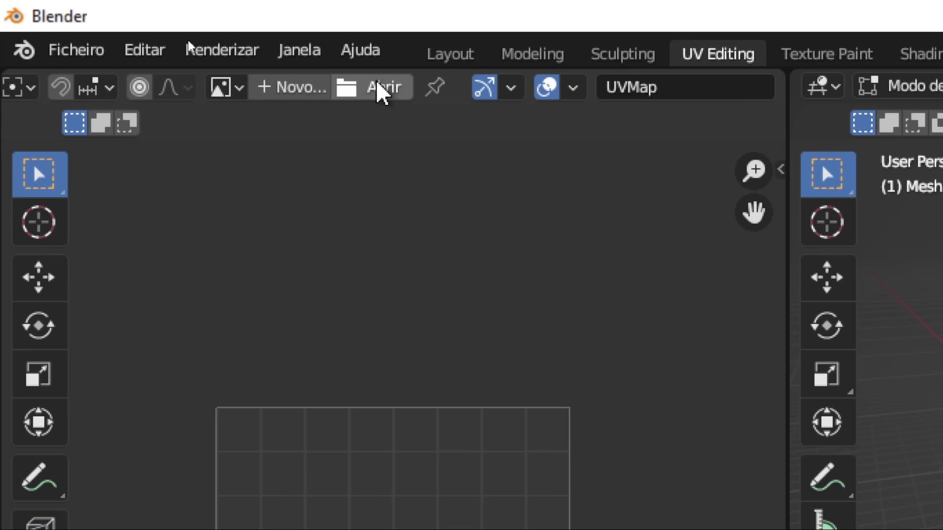
{"action": "left_click", "coordinate": [236, 89]}
{"action": "left_click", "coordinate": [260, 156]}
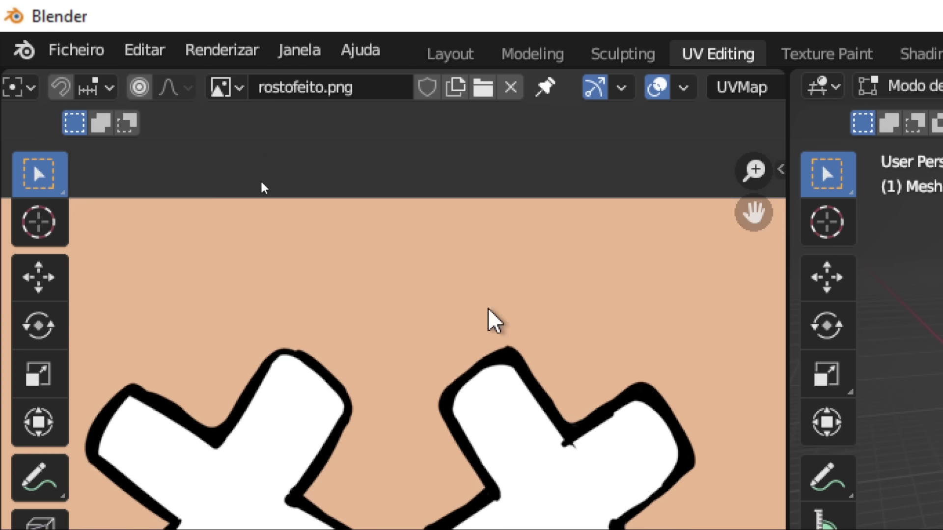
{"action": "scroll", "coordinate": [488, 320], "scroll_direction": "down", "scroll_amount": 3}
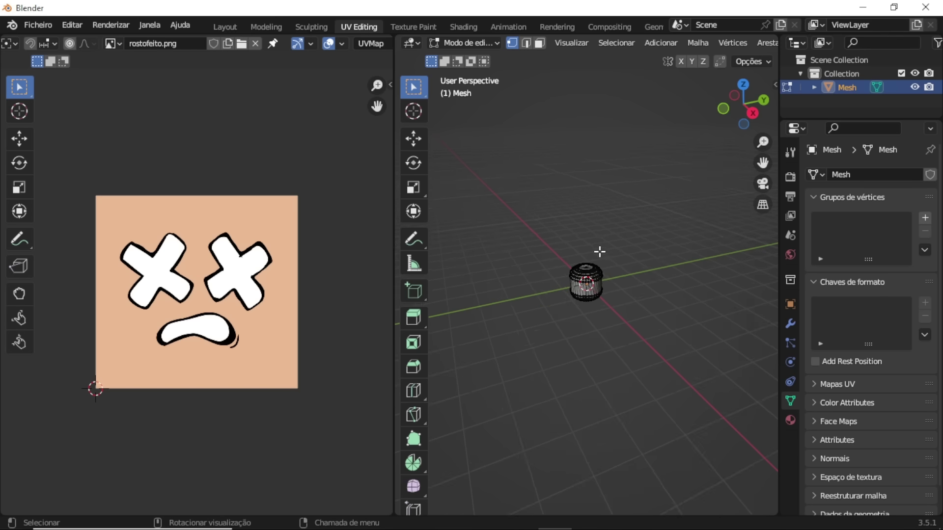
- Set the UV Editing workspace's 3D viewport to Material Preview shading and bring the textured head into close view
{"action": "scroll", "coordinate": [599, 255], "scroll_direction": "up", "scroll_amount": 5}
{"action": "middle_click_drag", "start_coordinate": [617, 137], "coordinate": [562, 116]}
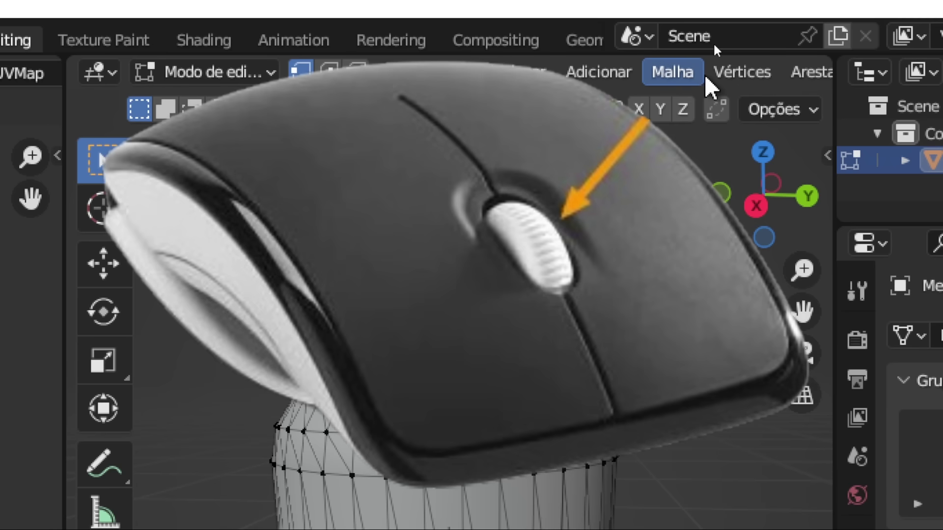
{"action": "scroll", "coordinate": [708, 49], "scroll_direction": "down", "scroll_amount": 8}
{"action": "scroll", "coordinate": [692, 79], "scroll_direction": "down", "scroll_amount": 4}
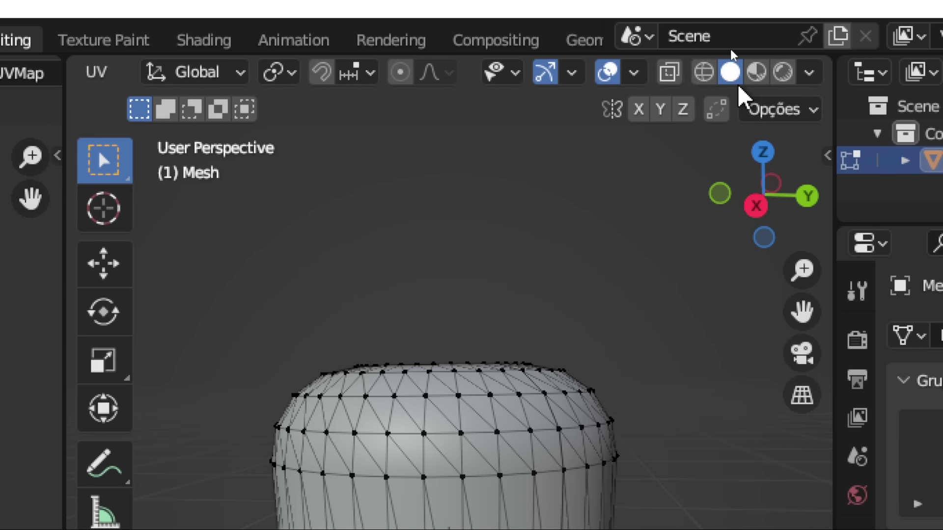
{"action": "left_click", "coordinate": [756, 72]}
{"action": "middle_click_drag", "start_coordinate": [615, 312], "coordinate": [511, 289]}
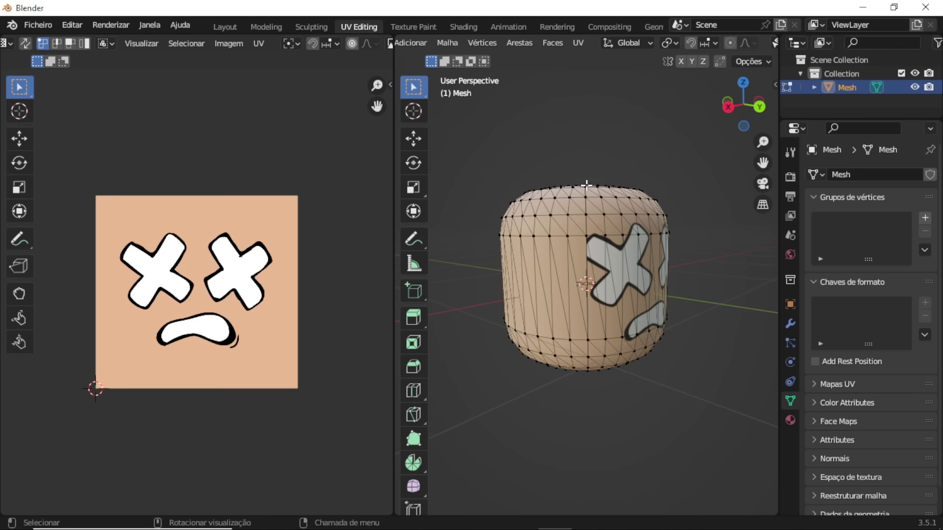
- Select all of the head's geometry in Edit Mode so its UV layout shows over the face image
{"action": "key", "text": "Tab"}
{"action": "key", "text": "Tab"}
{"action": "key", "text": "Tab"}
{"action": "key", "text": "Tab"}
{"action": "key", "text": "Tab"}
{"action": "key", "text": "Tab"}
{"action": "key", "text": "a"}
{"action": "middle_click_drag", "start_coordinate": [602, 154], "coordinate": [529, 156]}
{"action": "scroll", "coordinate": [142, 247], "scroll_direction": "up", "scroll_amount": 2}
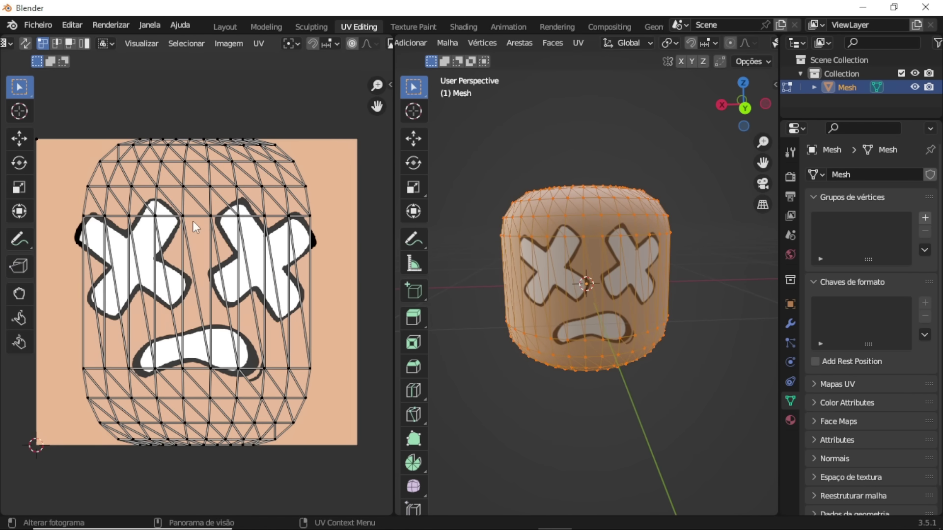
{"action": "scroll", "coordinate": [167, 239], "scroll_direction": "down", "scroll_amount": 1}
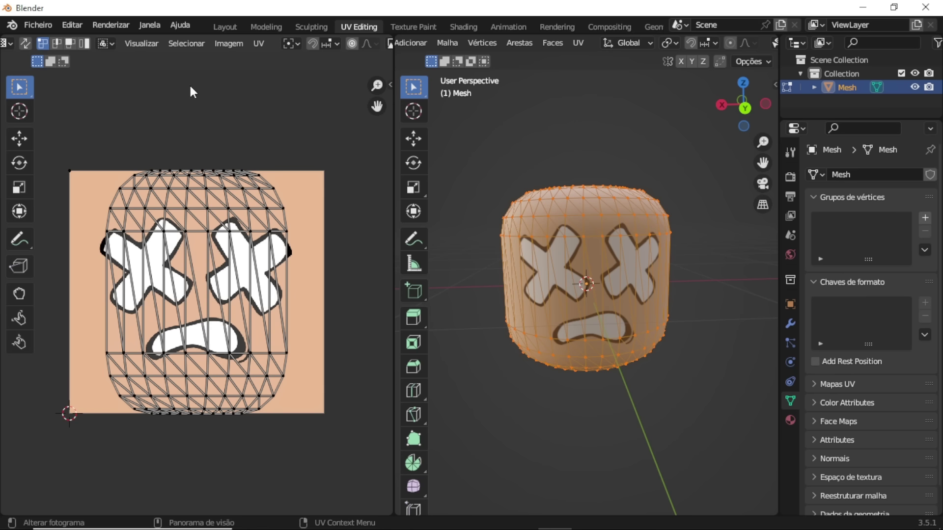
- Select all of the head's UVs and try moving them vertically over the face image
{"action": "left_click_drag", "start_coordinate": [190, 87], "coordinate": [290, 140]}
{"action": "key", "text": "a"}
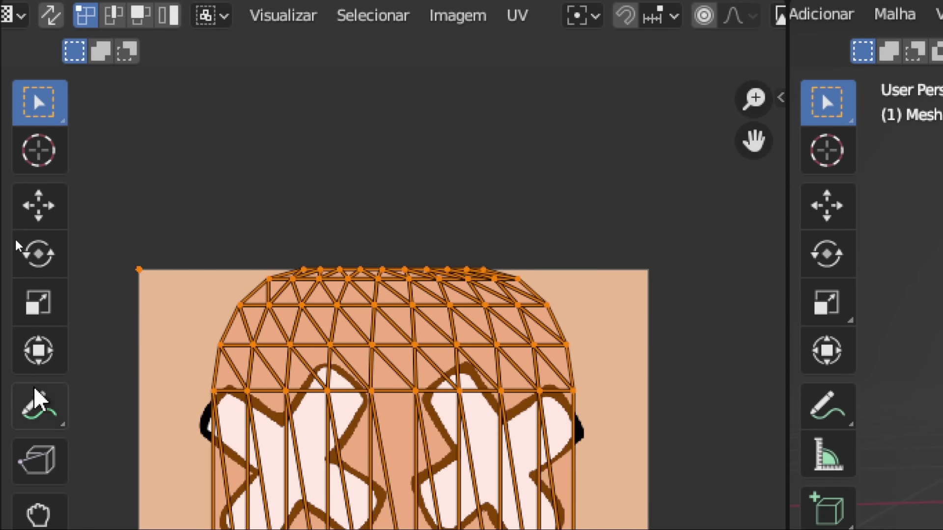
{"action": "left_click", "coordinate": [49, 147]}
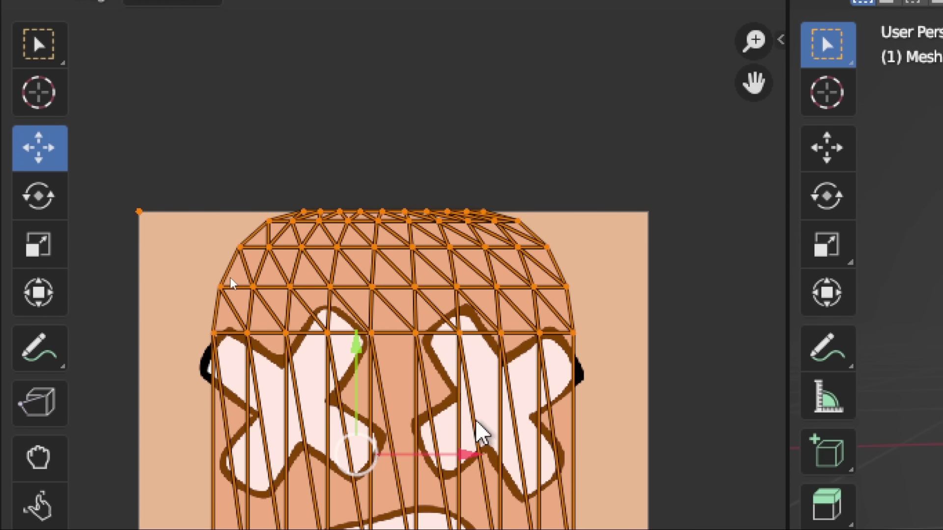
{"action": "mouse_move", "coordinate": [351, 363]}
{"action": "left_mouse_down"}
{"action": "mouse_move", "coordinate": [352, 311]}
{"action": "mouse_move", "coordinate": [357, 347]}
{"action": "left_mouse_up"}
- Try rotating the whole UV layout over the face image, and undo the rotation
{"action": "left_click", "coordinate": [39, 196]}
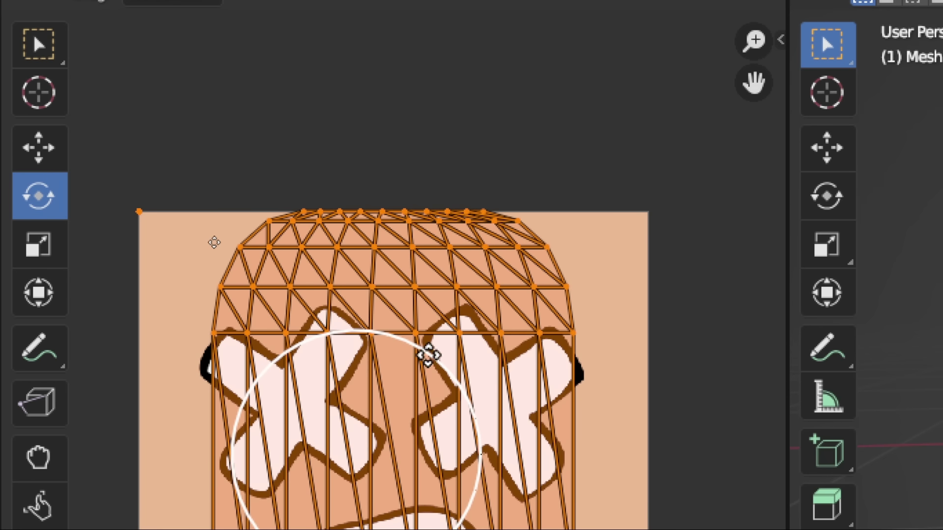
{"action": "left_click_drag", "start_coordinate": [429, 354], "coordinate": [289, 351]}
{"action": "key", "text": "ctrl+z"}
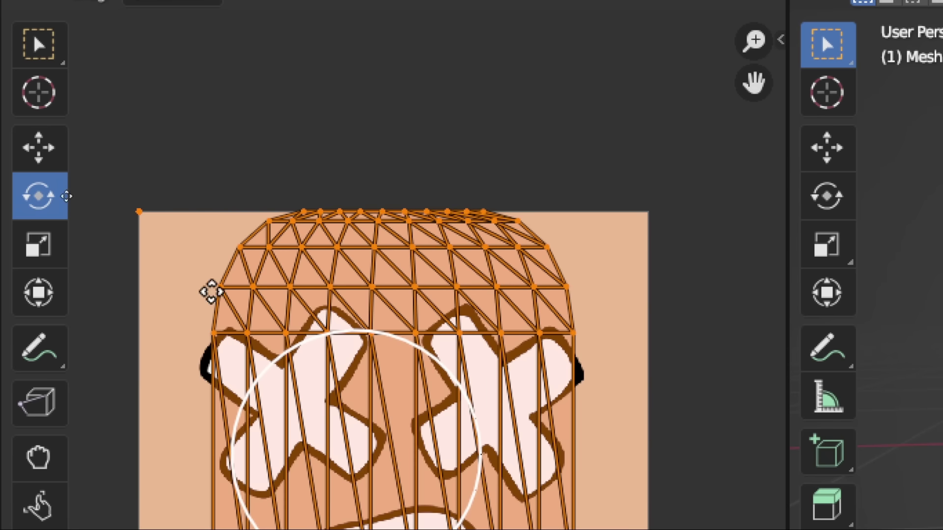
- Try scaling the whole UV layout vertically over the face image, and undo the scaling
{"action": "left_click", "coordinate": [45, 245]}
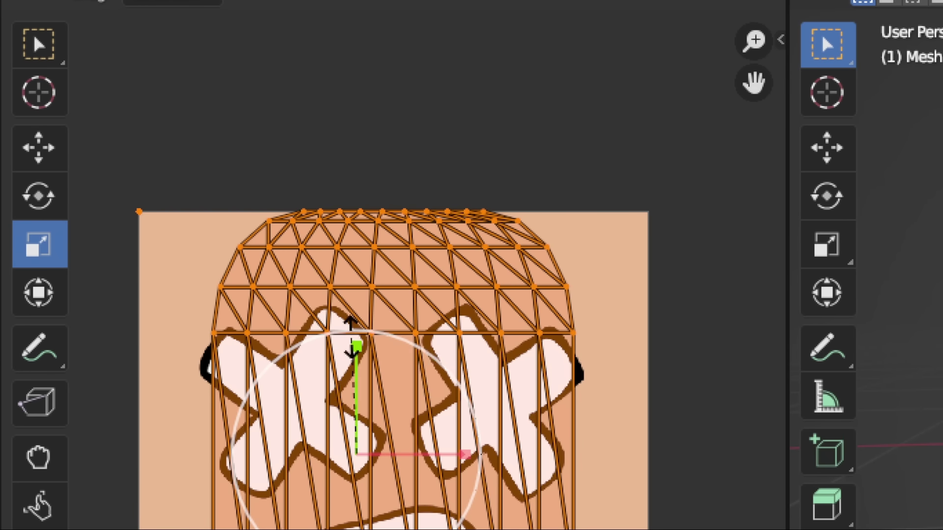
{"action": "left_click_drag", "start_coordinate": [355, 345], "coordinate": [122, 230]}
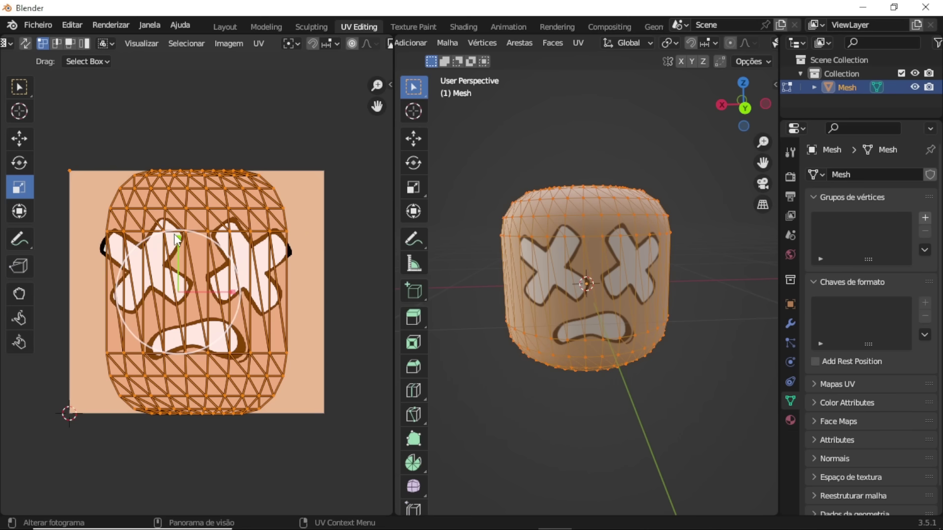
{"action": "mouse_move", "coordinate": [177, 238]}
{"action": "left_mouse_down"}
{"action": "mouse_move", "coordinate": [177, 159]}
{"action": "mouse_move", "coordinate": [178, 243]}
{"action": "left_mouse_up"}
{"action": "key", "text": "ctrl+z"}
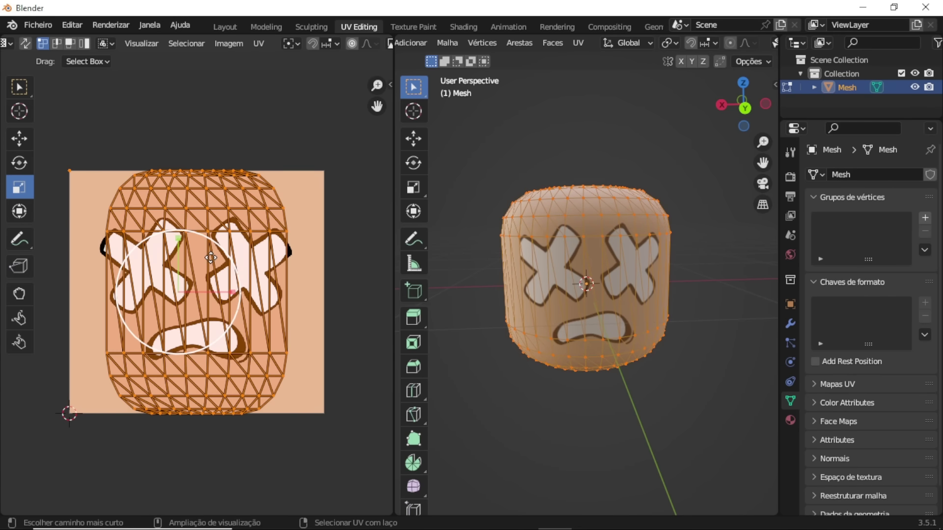
- Return the head to Object Mode and go back to the Layout workspace
{"action": "key", "text": "Tab"}
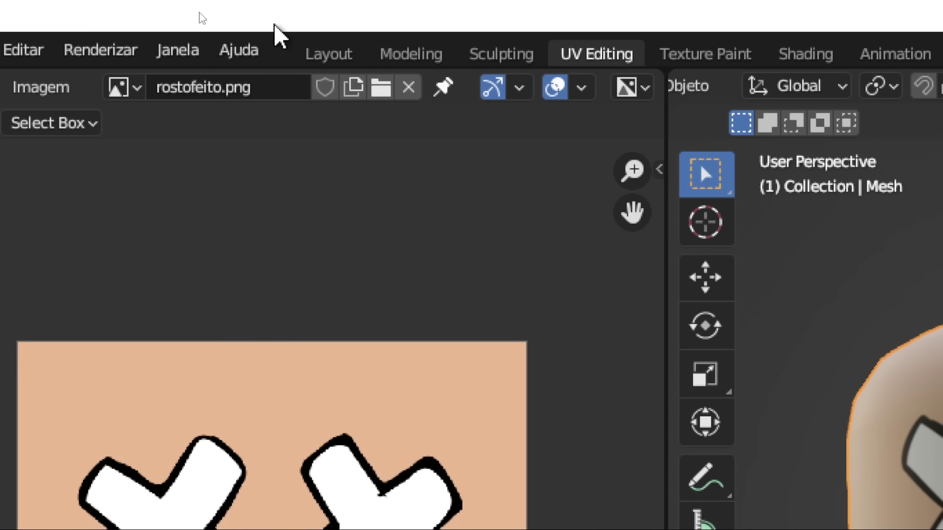
{"action": "left_click", "coordinate": [334, 58]}
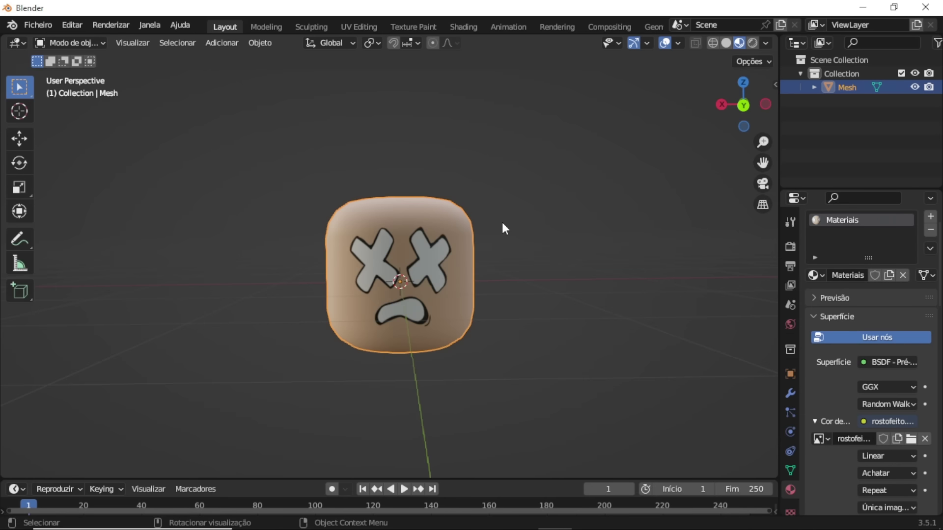
{"action": "mouse_move", "coordinate": [502, 224]}
{"action": "middle_mouse_down"}
{"action": "mouse_move", "coordinate": [353, 143]}
{"action": "mouse_move", "coordinate": [540, 225]}
{"action": "mouse_move", "coordinate": [500, 225]}
{"action": "middle_mouse_up"}
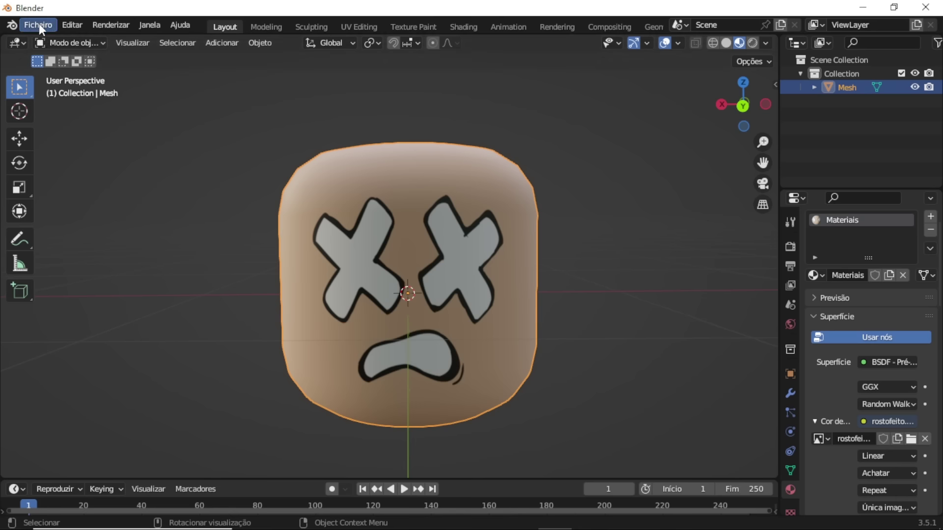
- Export the textured head as a Wavefront OBJ named rostoXPxp.obj in the Downloads folder
{"action": "left_click", "coordinate": [39, 24]}
{"action": "mouse_move", "coordinate": [72, 226]}
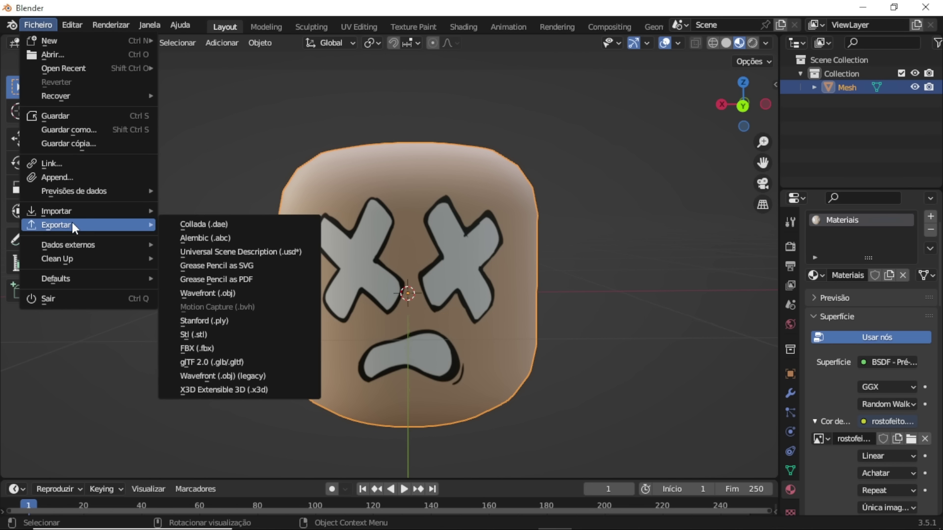
{"action": "left_click", "coordinate": [255, 293]}
{"action": "left_click", "coordinate": [154, 198]}
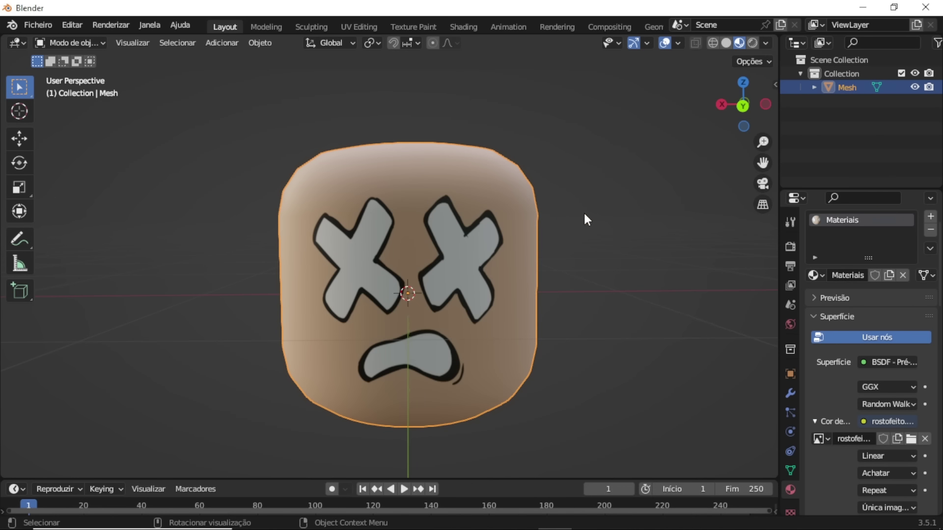
- Switch to the Roblox Creator Hub store and look at the Asset Creator and UGC Custom Thumbnail Tool plugin pages
{"action": "mouse_move", "coordinate": [585, 214]}
{"action": "middle_mouse_down"}
{"action": "mouse_move", "coordinate": [524, 179]}
{"action": "mouse_move", "coordinate": [454, 228]}
{"action": "mouse_move", "coordinate": [571, 208]}
{"action": "middle_mouse_up"}
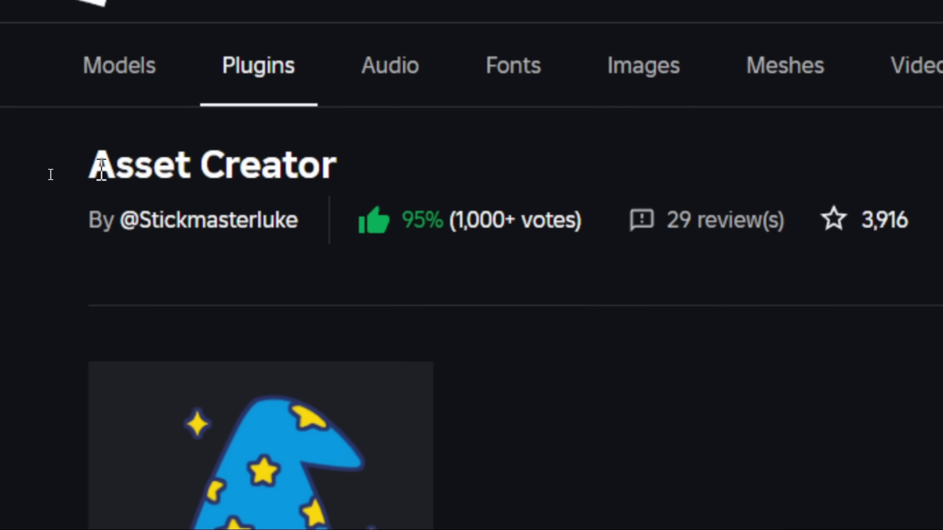
{"action": "left_click_drag", "start_coordinate": [74, 171], "coordinate": [332, 143]}
{"action": "left_click", "coordinate": [314, 162]}
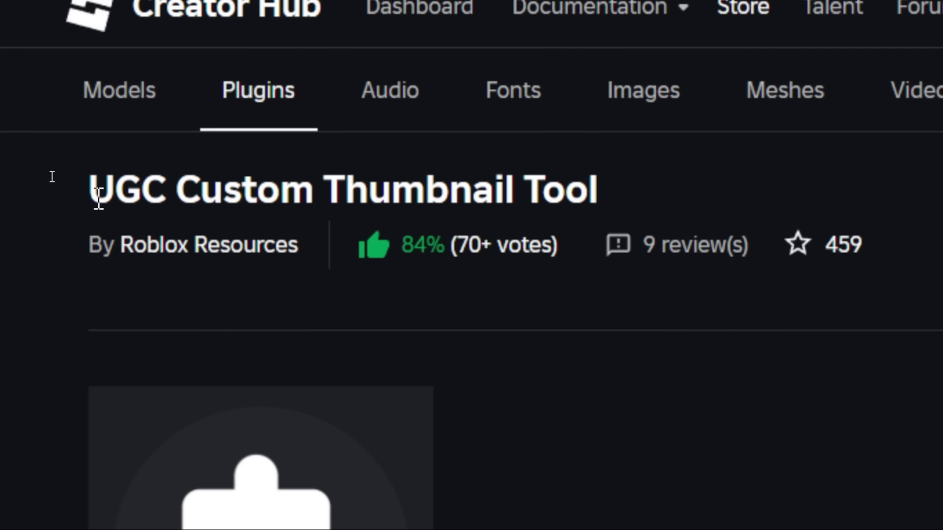
{"action": "left_click_drag", "start_coordinate": [98, 199], "coordinate": [585, 194]}
{"action": "left_click", "coordinate": [350, 240]}
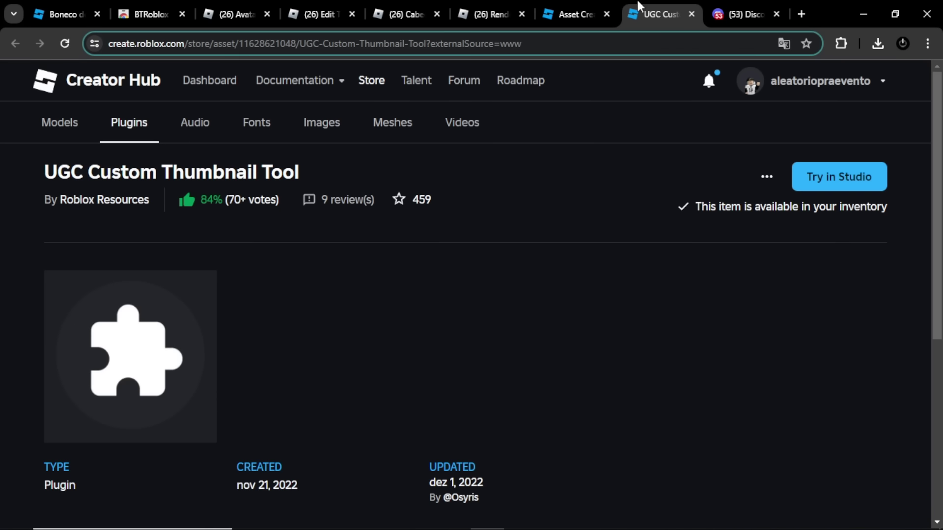
{"action": "left_click", "coordinate": [608, 7]}
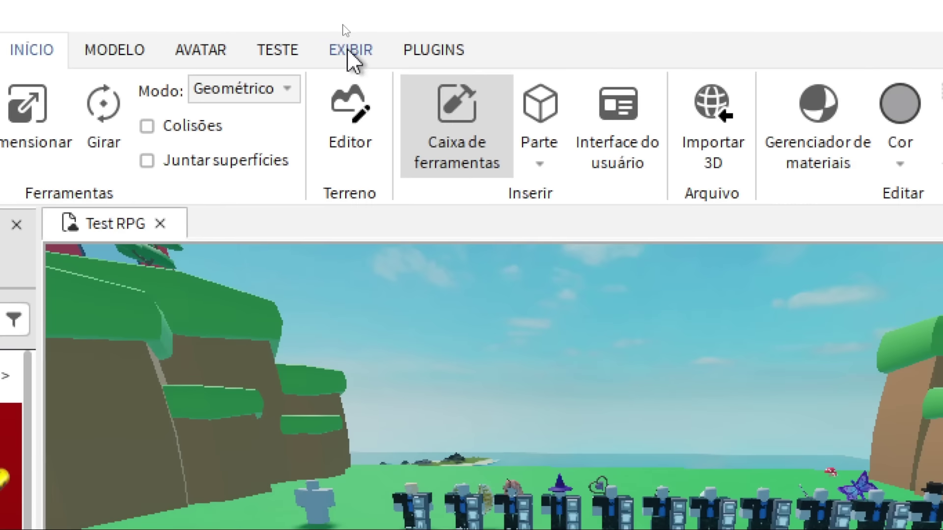
- Switch to Roblox Studio and show the Explorer and Properties windows for the Test RPG place
{"action": "left_click", "coordinate": [350, 51]}
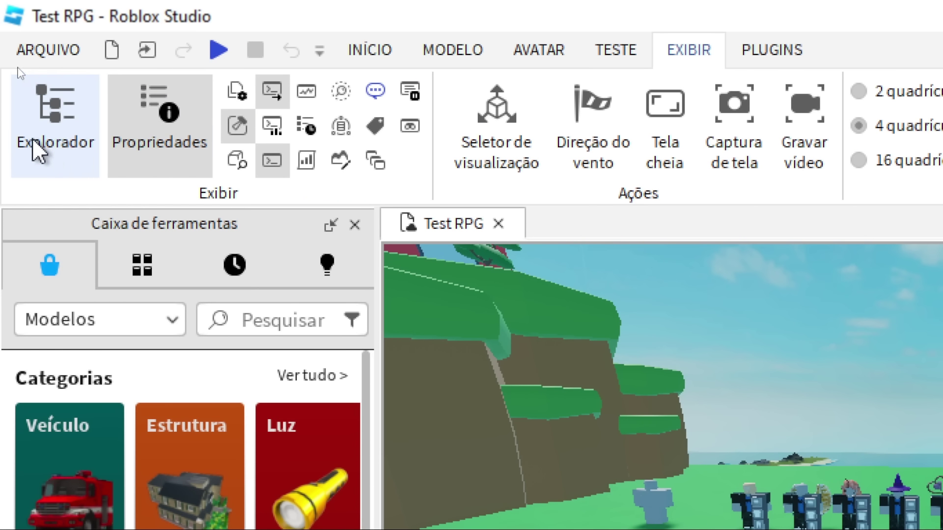
{"action": "left_click", "coordinate": [39, 148]}
{"action": "left_click", "coordinate": [151, 113]}
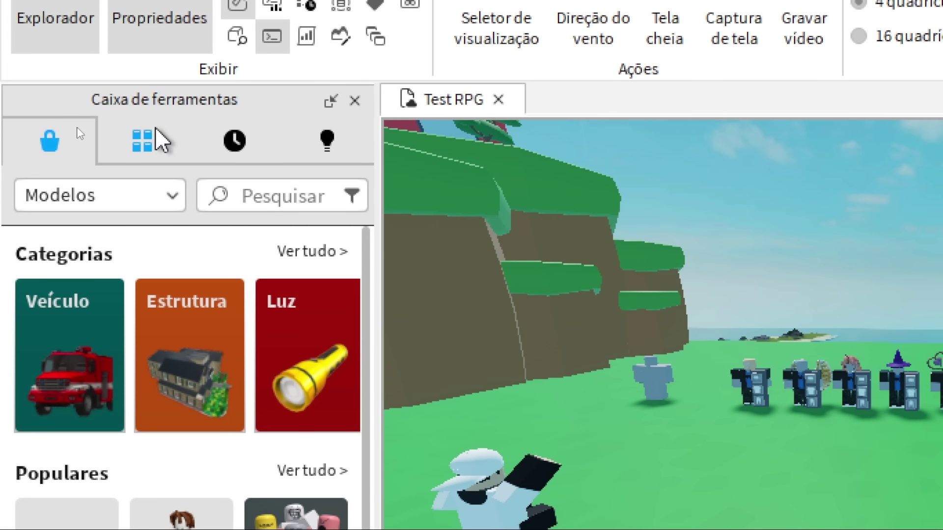
- Browse the owned plugins in the Toolbox, read the UGC Custom Thumbnail Tool's details, and look over the installed plugin tools
{"action": "left_click", "coordinate": [148, 140]}
{"action": "left_click", "coordinate": [113, 202]}
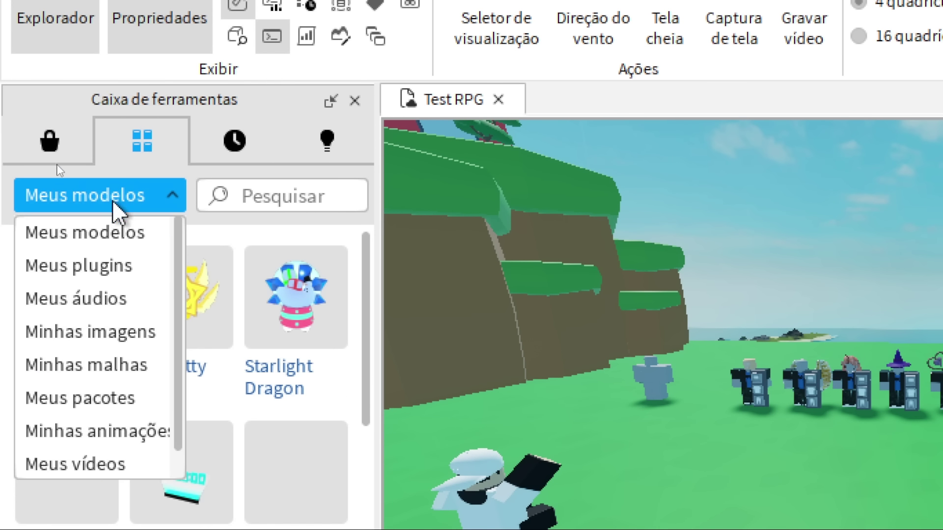
{"action": "left_click", "coordinate": [115, 265]}
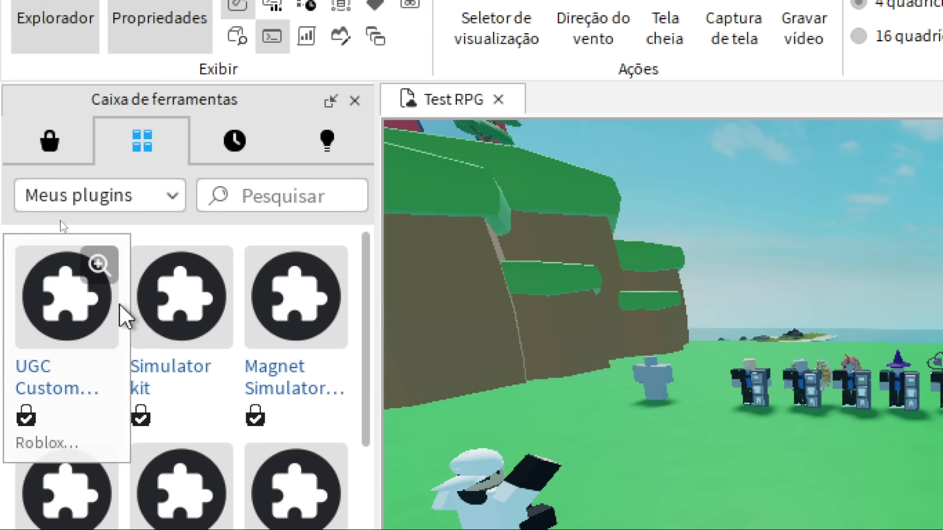
{"action": "left_click", "coordinate": [99, 271]}
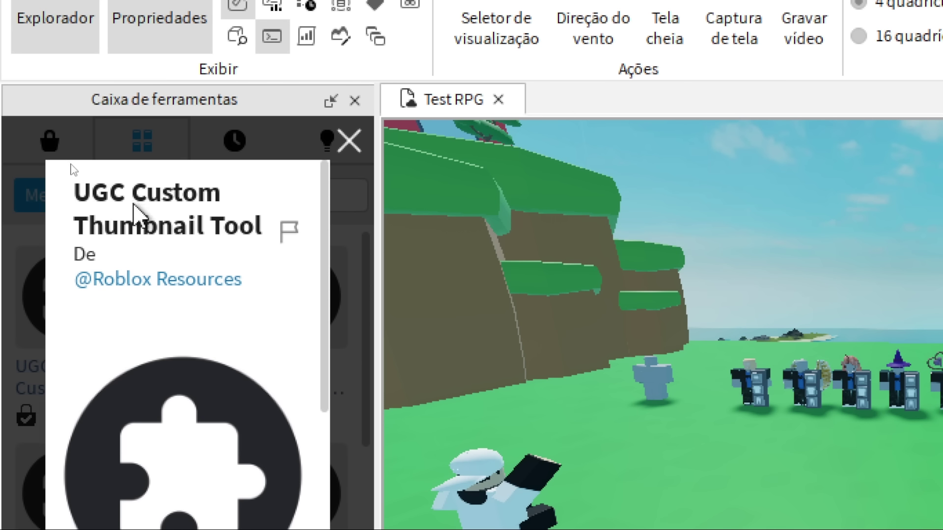
{"action": "scroll", "coordinate": [228, 290], "scroll_direction": "down", "scroll_amount": 10}
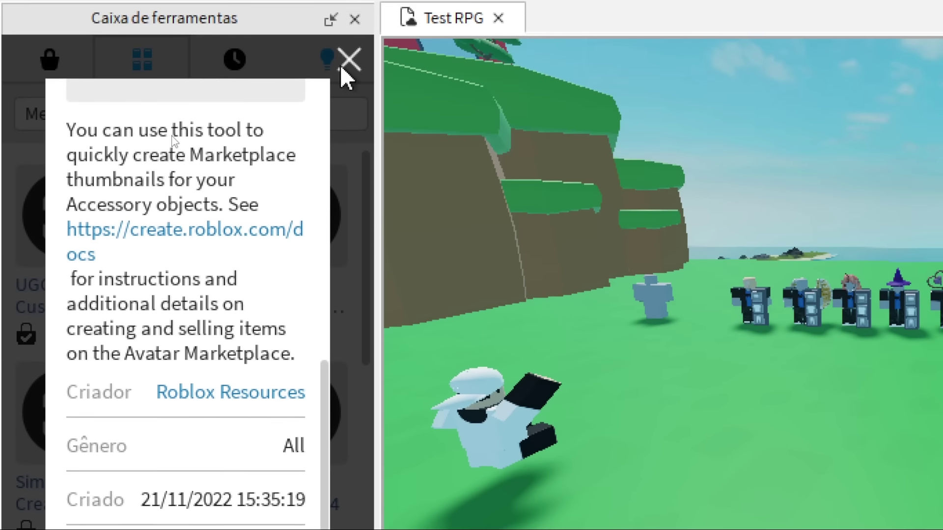
{"action": "left_click", "coordinate": [345, 60]}
{"action": "left_click", "coordinate": [327, 342]}
{"action": "scroll", "coordinate": [152, 147], "scroll_direction": "down", "scroll_amount": 5}
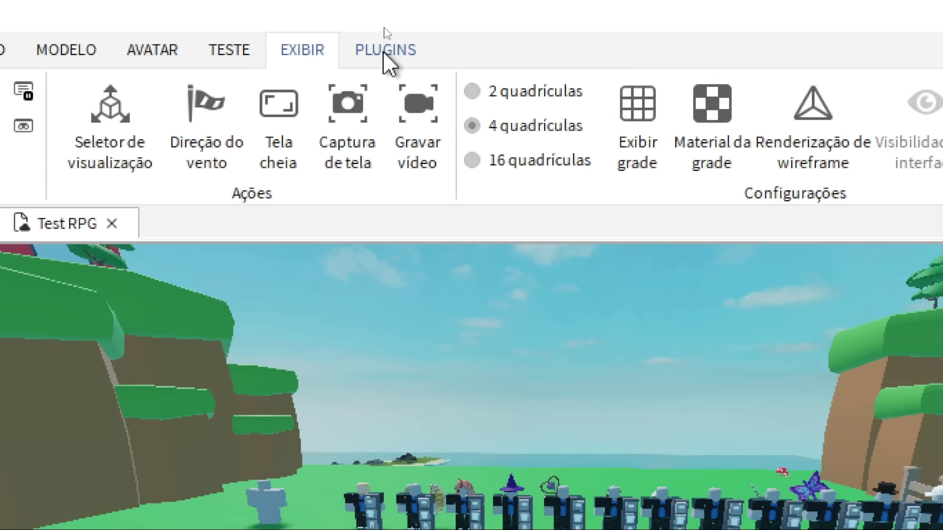
{"action": "left_click", "coordinate": [387, 49]}
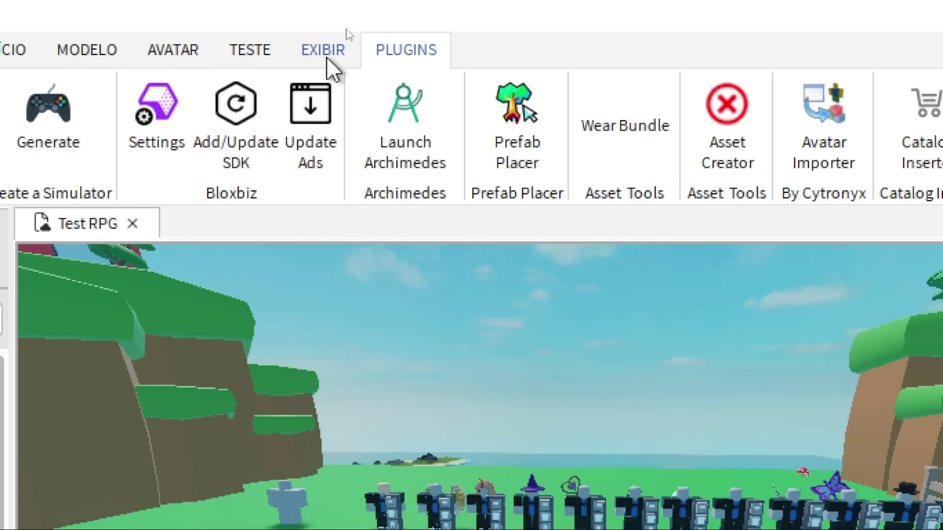
- Import rostoXPxp.obj from the Downloads folder through the Asset Manager and apply the mesh import options
{"action": "left_click", "coordinate": [327, 59]}
{"action": "left_click", "coordinate": [236, 93]}
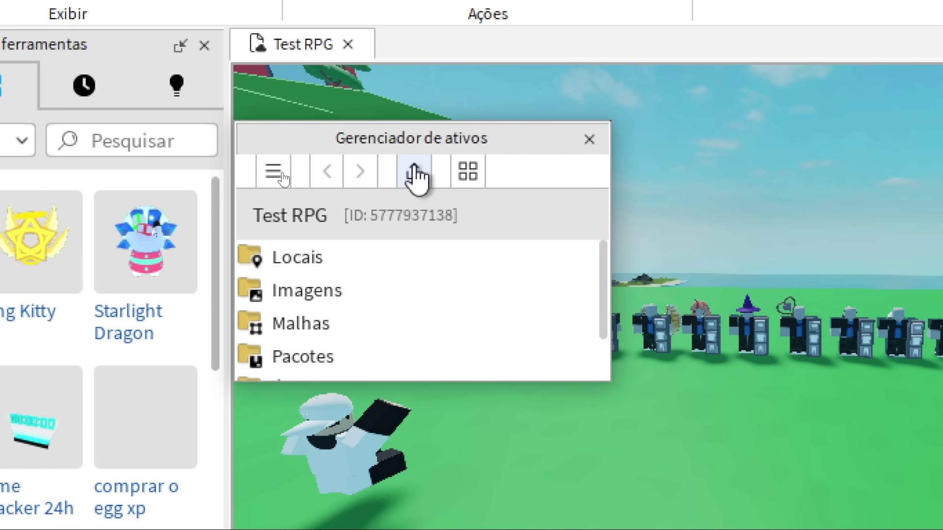
{"action": "left_click", "coordinate": [414, 170]}
{"action": "left_click", "coordinate": [54, 135]}
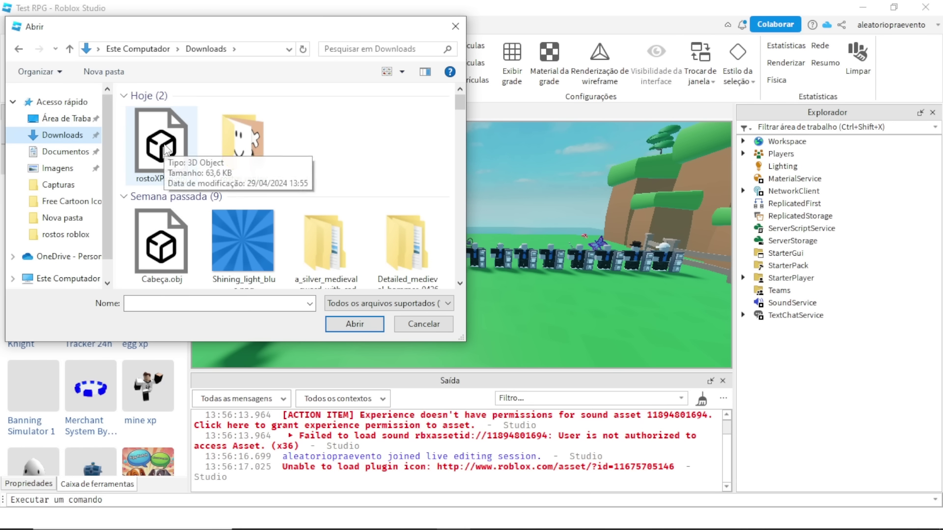
{"action": "left_click", "coordinate": [162, 145]}
{"action": "left_click", "coordinate": [354, 324]}
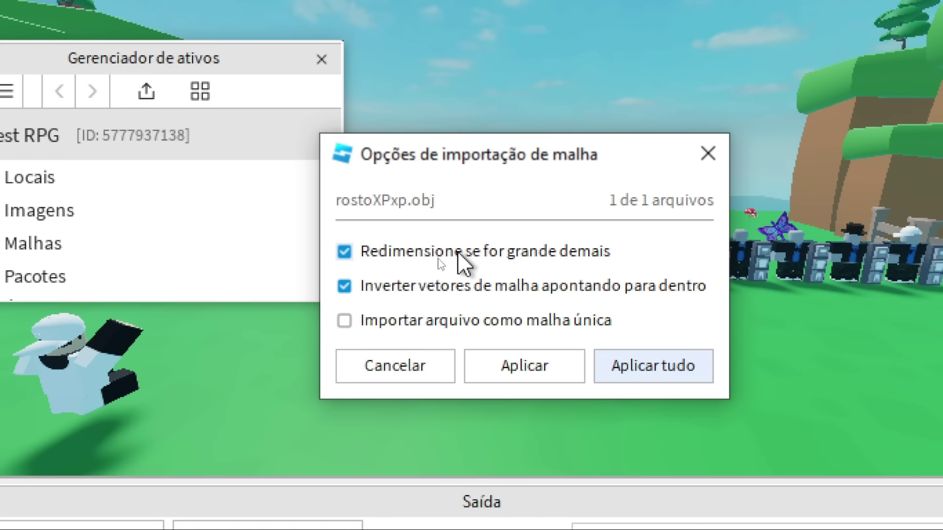
{"action": "left_click", "coordinate": [523, 369]}
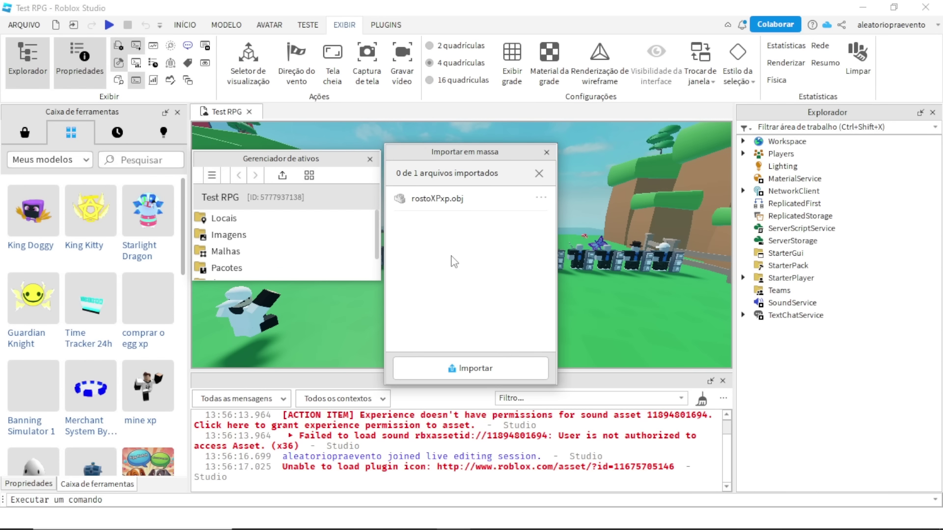
{"action": "left_click", "coordinate": [470, 368]}
{"action": "left_click", "coordinate": [547, 152]}
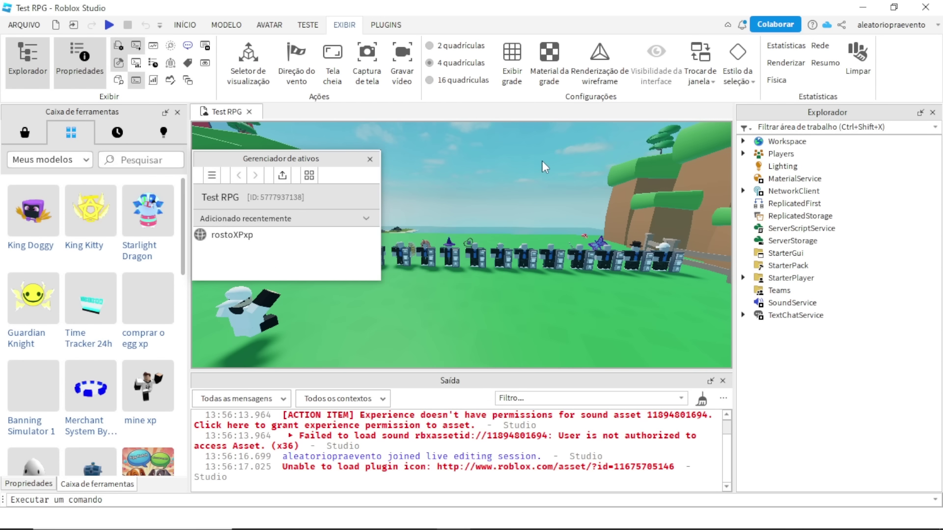
- Insert the imported rostoXPxp mesh into the workspace, close the Asset Manager, and focus the view on the head
{"action": "double_click", "coordinate": [248, 235]}
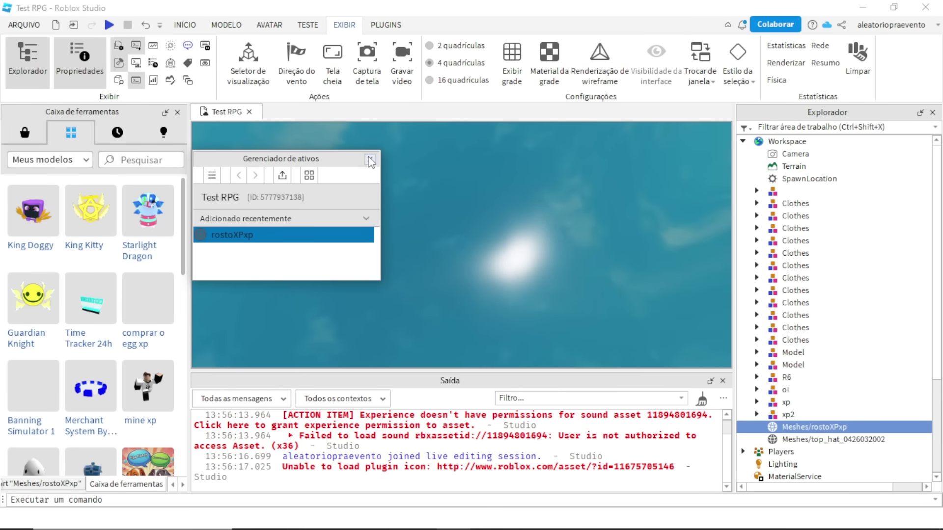
{"action": "left_click", "coordinate": [369, 159]}
{"action": "right_click_drag", "start_coordinate": [549, 221], "coordinate": [545, 222]}
{"action": "key", "text": "f"}
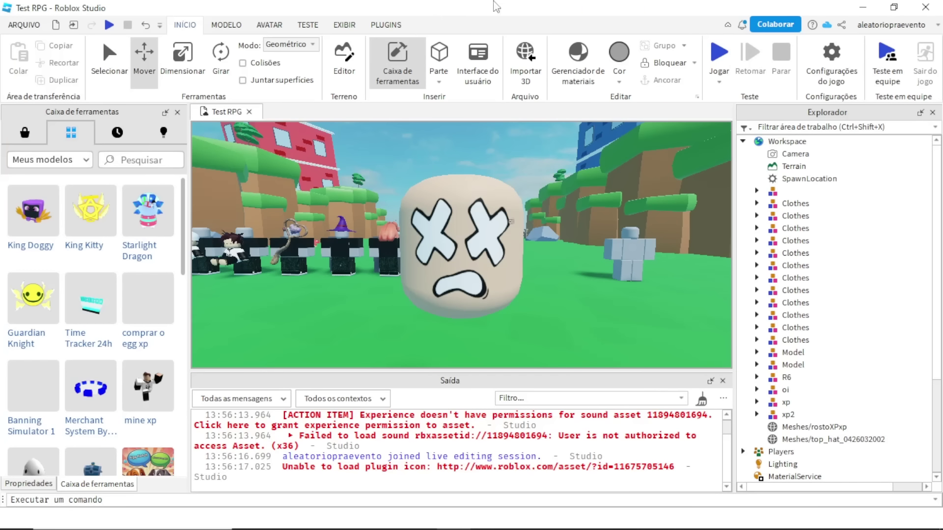
- Search the Toolbox models for "rig"
{"action": "left_click", "coordinate": [386, 24]}
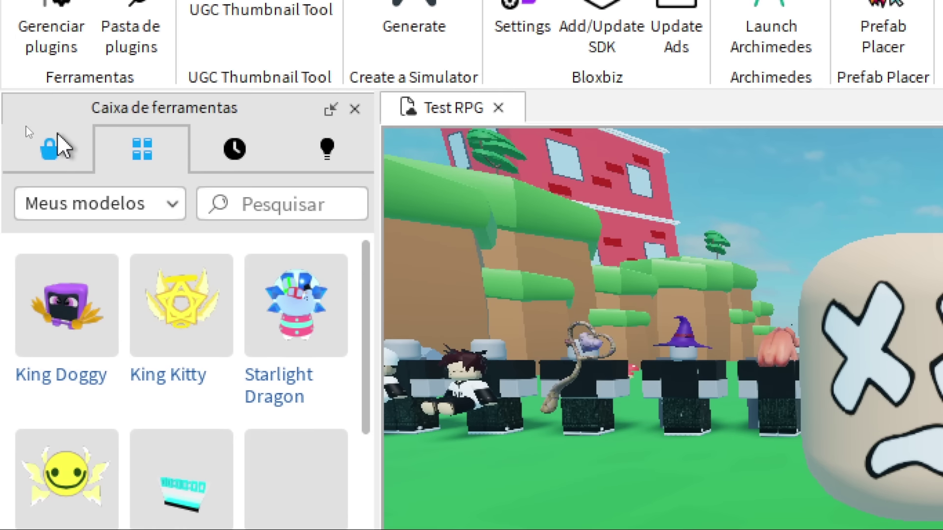
{"action": "left_click", "coordinate": [28, 131]}
{"action": "left_click", "coordinate": [289, 201]}
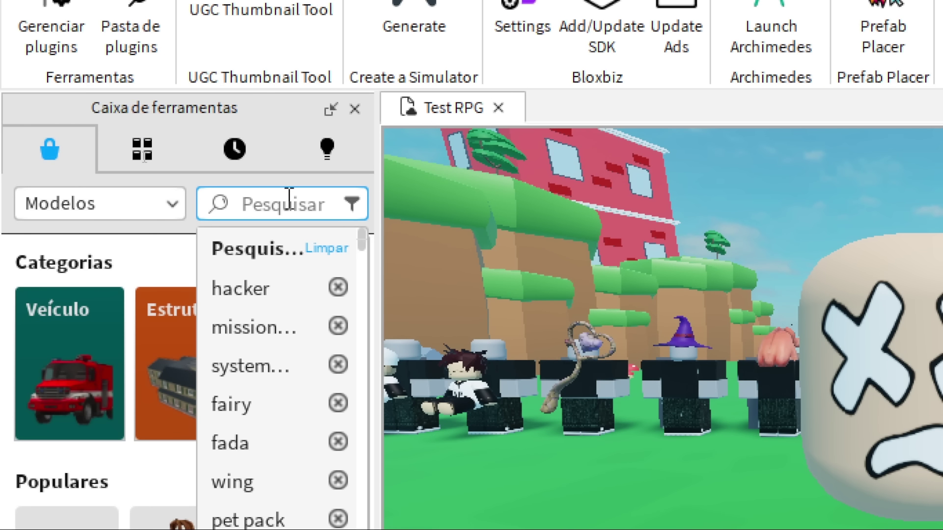
{"action": "type", "text": "n"}
{"action": "key", "text": "BackSpace"}
{"action": "type", "text": "rig"}
{"action": "key", "text": "Return"}
{"action": "mouse_move", "coordinate": [42, 397]}
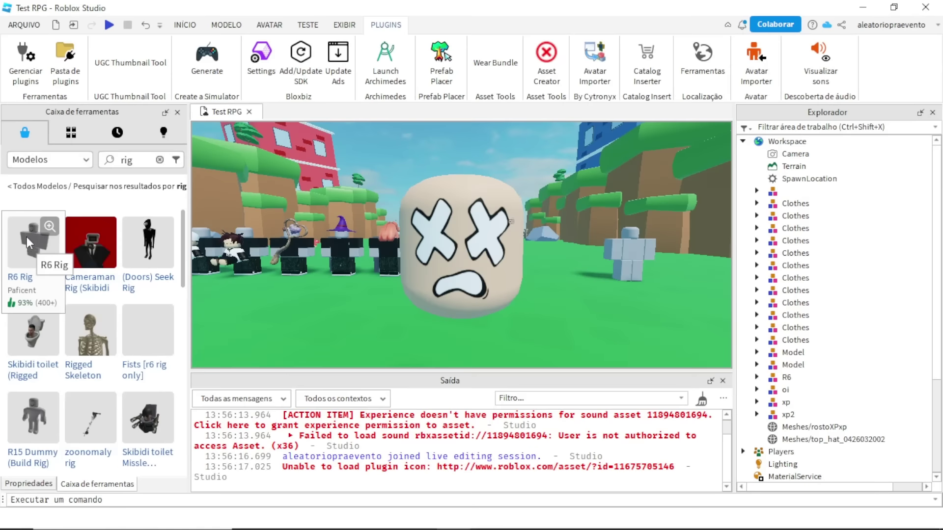
- Try placing the R6 Rig in the scene beside the head, and delete it
{"action": "left_click_drag", "start_coordinate": [62, 305], "coordinate": [942, 387]}
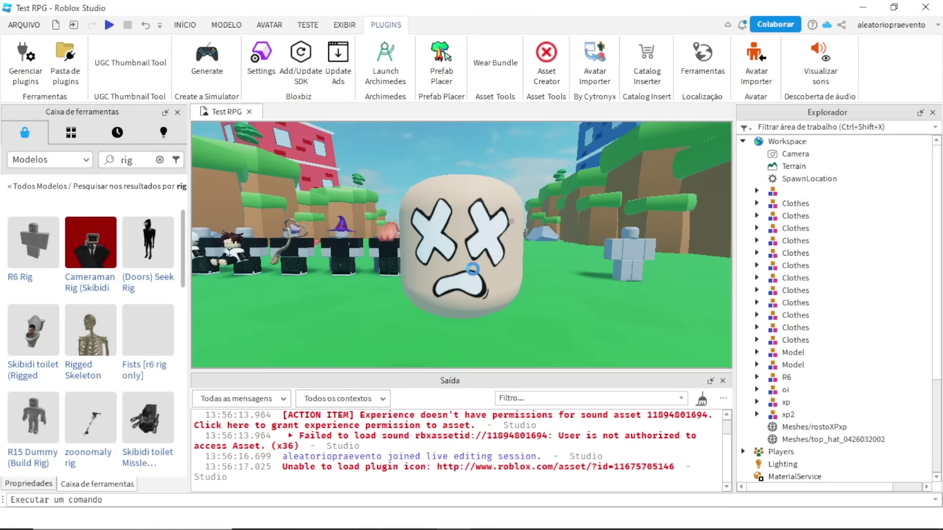
{"action": "mouse_move", "coordinate": [574, 291]}
{"action": "left_mouse_down"}
{"action": "mouse_move", "coordinate": [575, 312]}
{"action": "mouse_move", "coordinate": [585, 302]}
{"action": "left_mouse_up"}
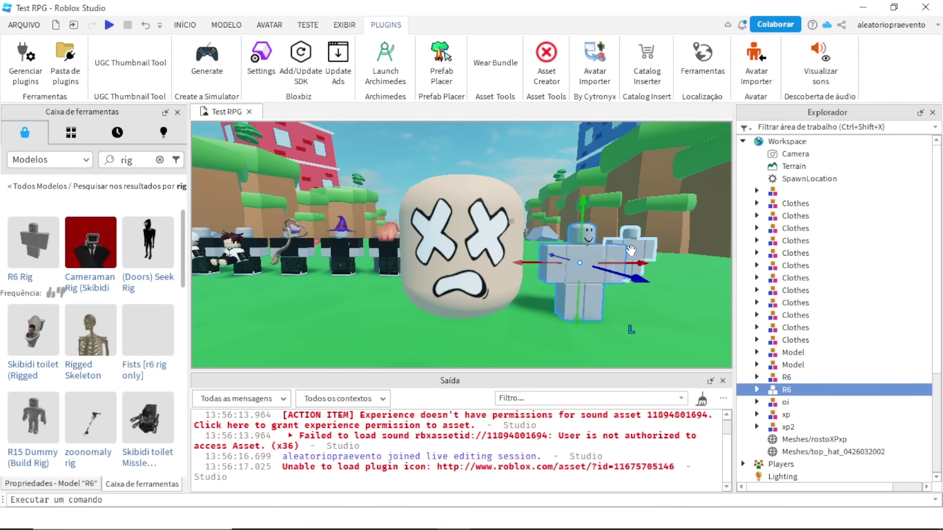
{"action": "key", "text": "Delete"}
- Move the rostoXPxp head mesh onto the grey dummy's head
{"action": "left_click_drag", "start_coordinate": [459, 245], "coordinate": [441, 193]}
{"action": "scroll", "coordinate": [462, 262], "scroll_direction": "down", "scroll_amount": 2}
{"action": "right_click_drag", "start_coordinate": [472, 196], "coordinate": [478, 194]}
{"action": "left_click_drag", "start_coordinate": [477, 195], "coordinate": [472, 164]}
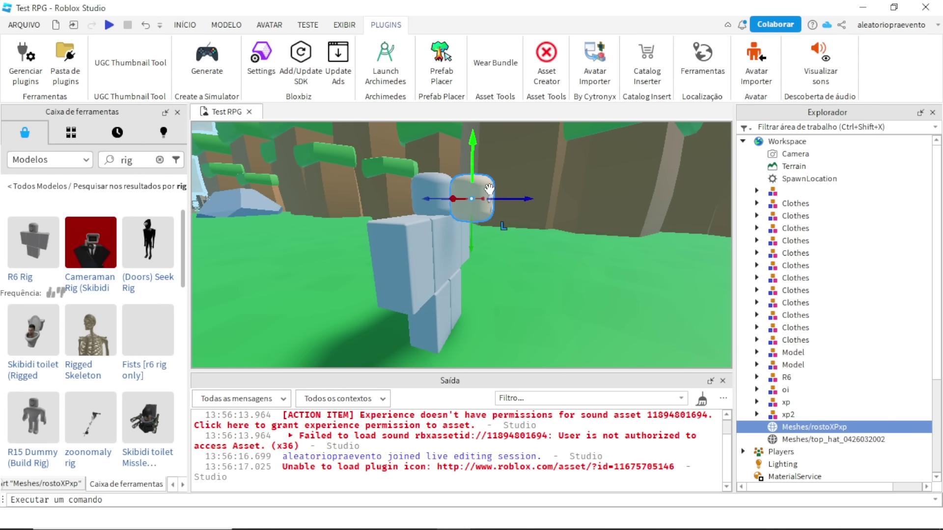
{"action": "left_click_drag", "start_coordinate": [507, 199], "coordinate": [464, 195]}
{"action": "key", "text": "f"}
{"action": "right_click_drag", "start_coordinate": [469, 195], "coordinate": [463, 204]}
{"action": "left_click_drag", "start_coordinate": [463, 203], "coordinate": [462, 197]}
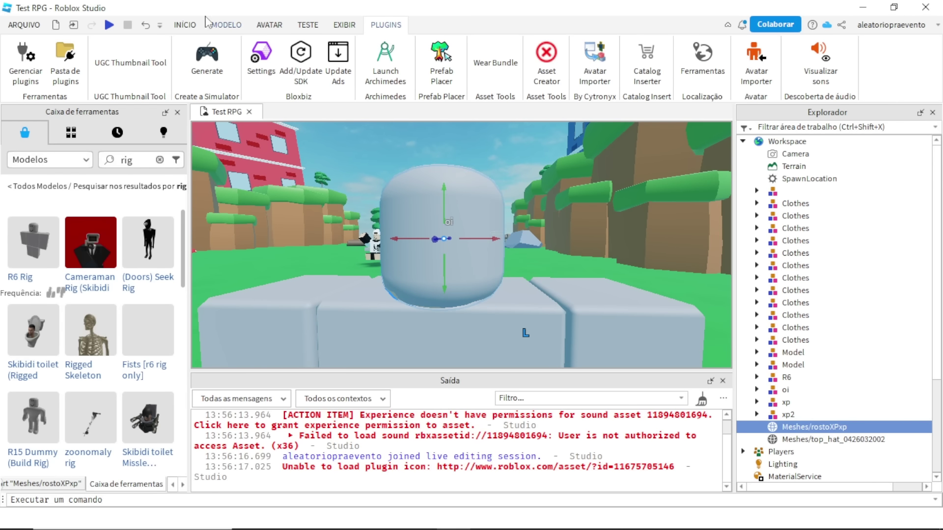
- Try scaling the rostoXPxp head mesh wider on the dummy, and undo the scaling
{"action": "left_click", "coordinate": [185, 25]}
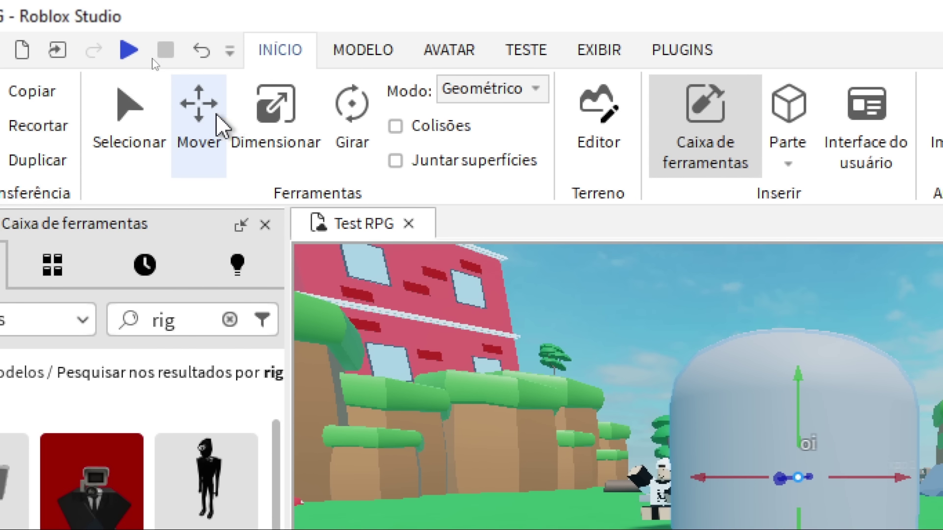
{"action": "left_click", "coordinate": [168, 55]}
{"action": "left_click", "coordinate": [189, 121]}
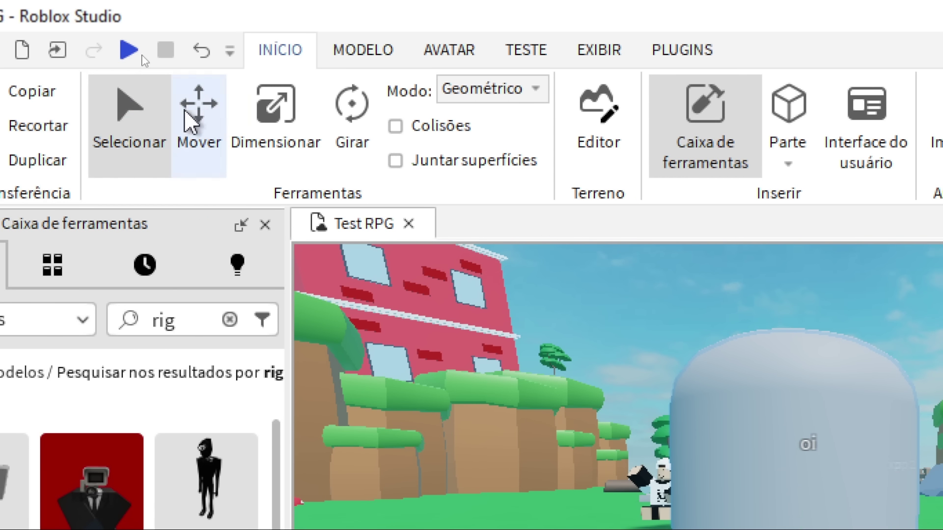
{"action": "left_click", "coordinate": [299, 109]}
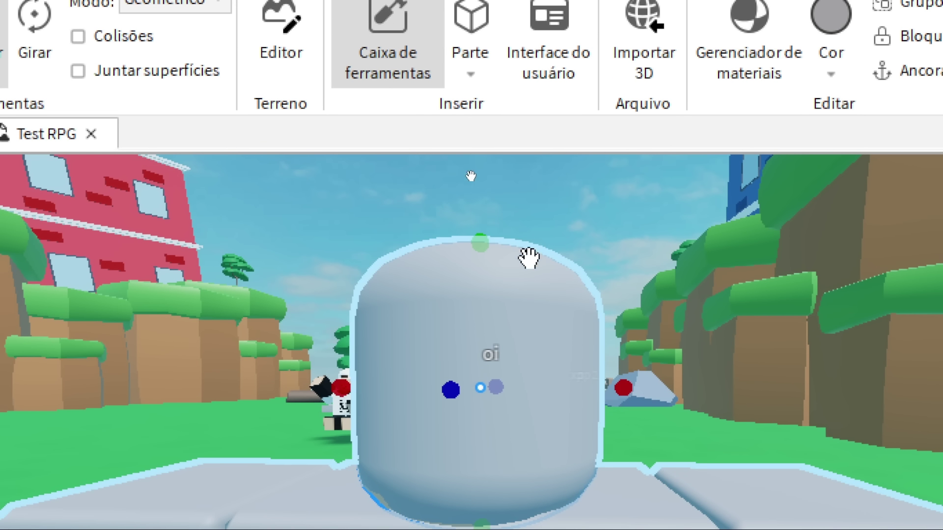
{"action": "left_click_drag", "start_coordinate": [623, 385], "coordinate": [671, 386]}
{"action": "key", "text": "ctrl+z"}
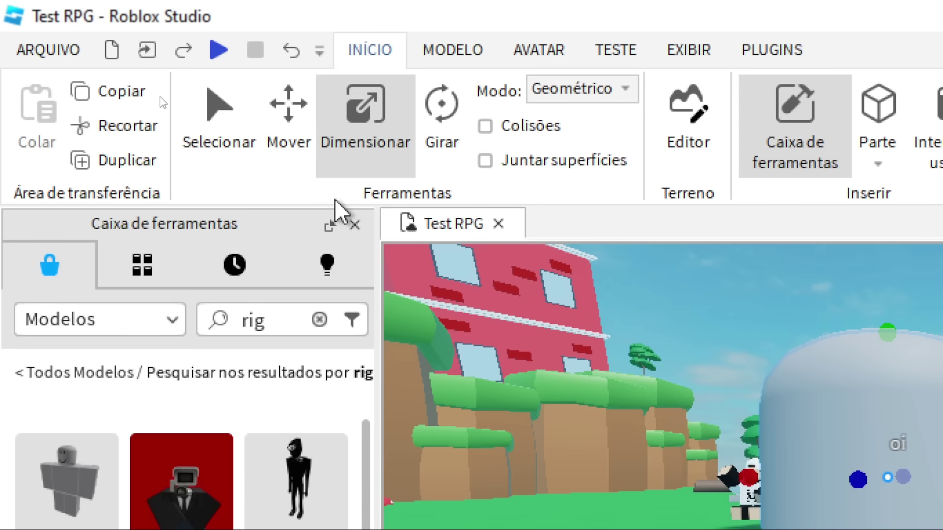
- Adjust the face mesh to cover the dummy's own head, and close the Output window
{"action": "left_click", "coordinate": [285, 131]}
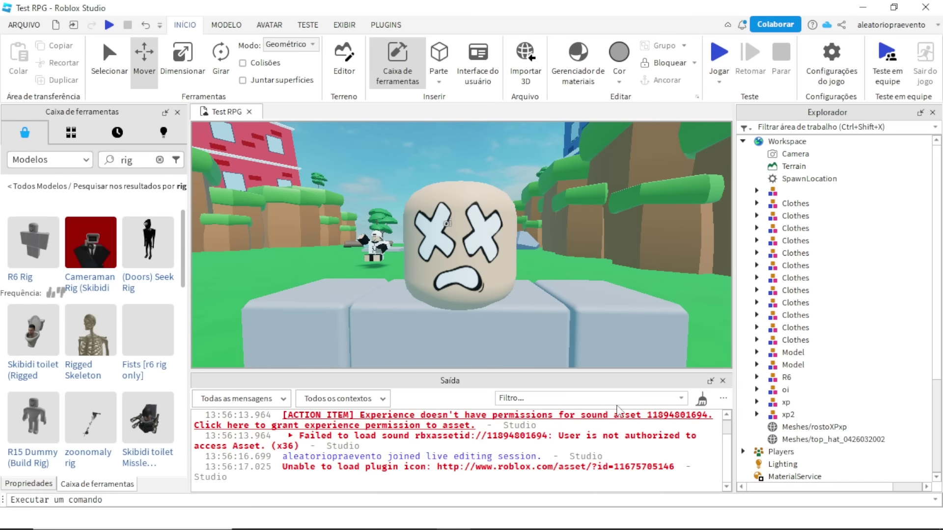
{"action": "left_click", "coordinate": [723, 380]}
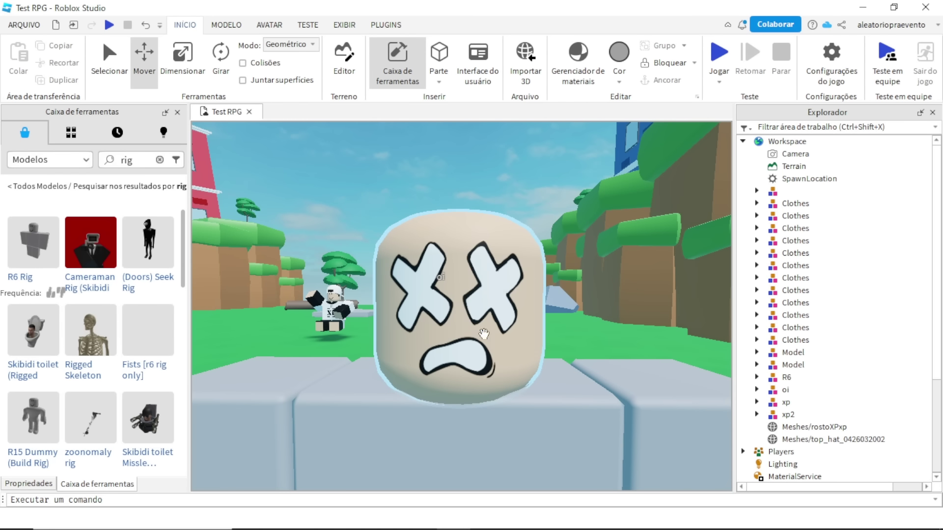
{"action": "right_click_drag", "start_coordinate": [458, 157], "coordinate": [466, 162]}
- Start Asset Creator for an Accessory and choose the rostoXPxp head mesh as the part to convert
{"action": "left_click", "coordinate": [386, 25]}
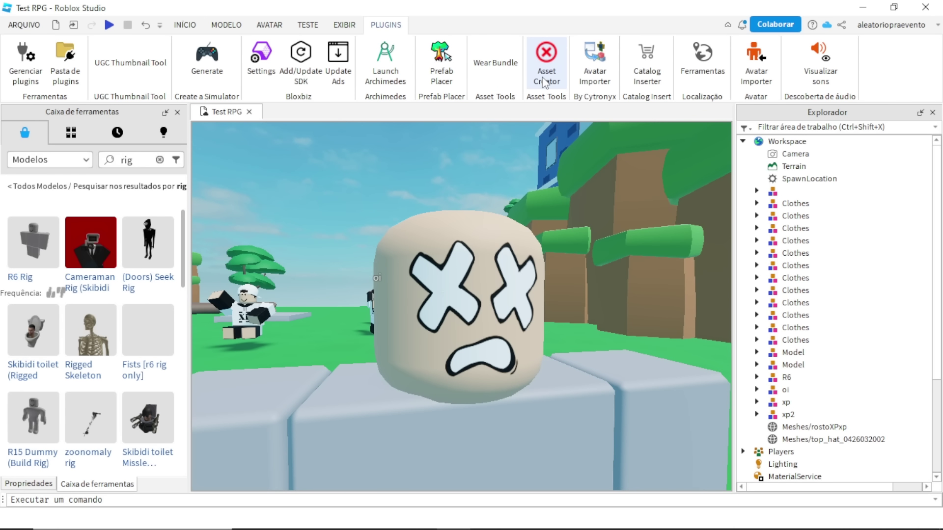
{"action": "left_click", "coordinate": [549, 83]}
{"action": "left_click", "coordinate": [439, 162]}
{"action": "left_click", "coordinate": [279, 278]}
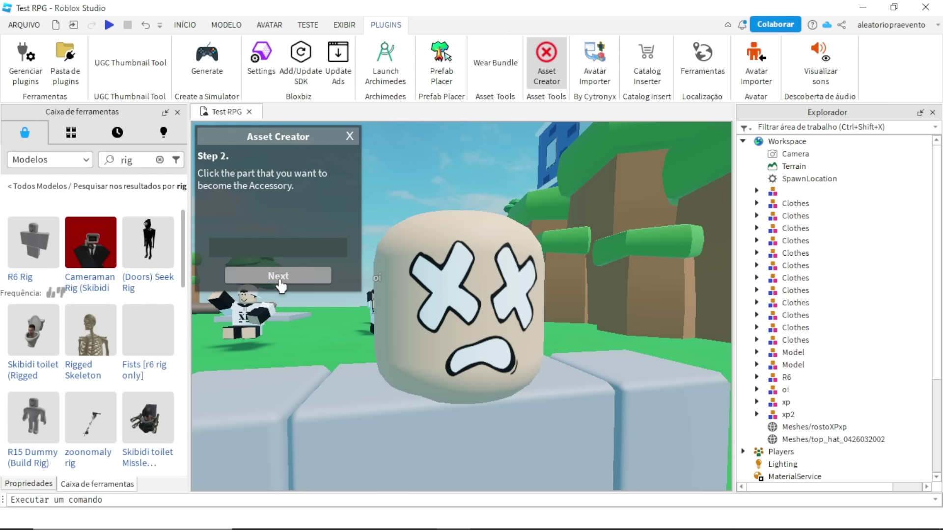
{"action": "left_click", "coordinate": [451, 250]}
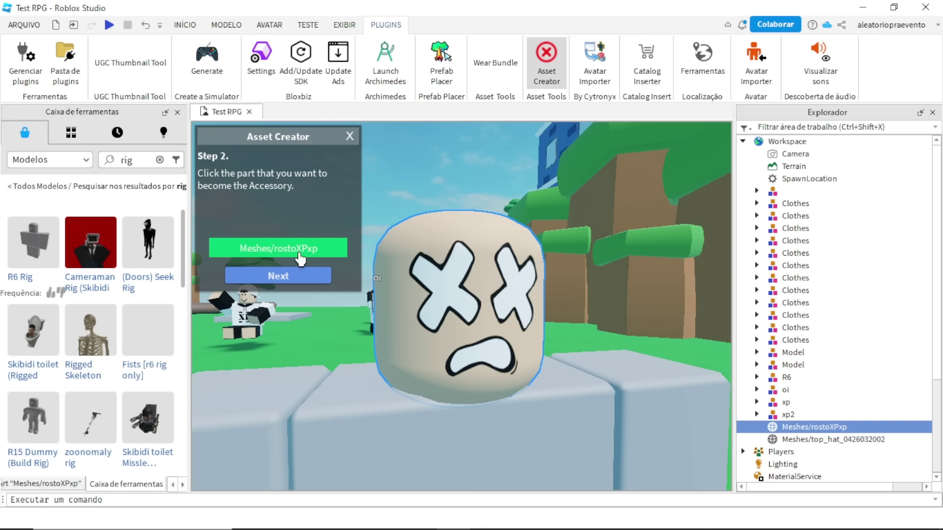
{"action": "left_click", "coordinate": [278, 276]}
- Choose the R6 dummy as the character the accessory part is aligned to
{"action": "scroll", "coordinate": [567, 400], "scroll_direction": "down", "scroll_amount": 5}
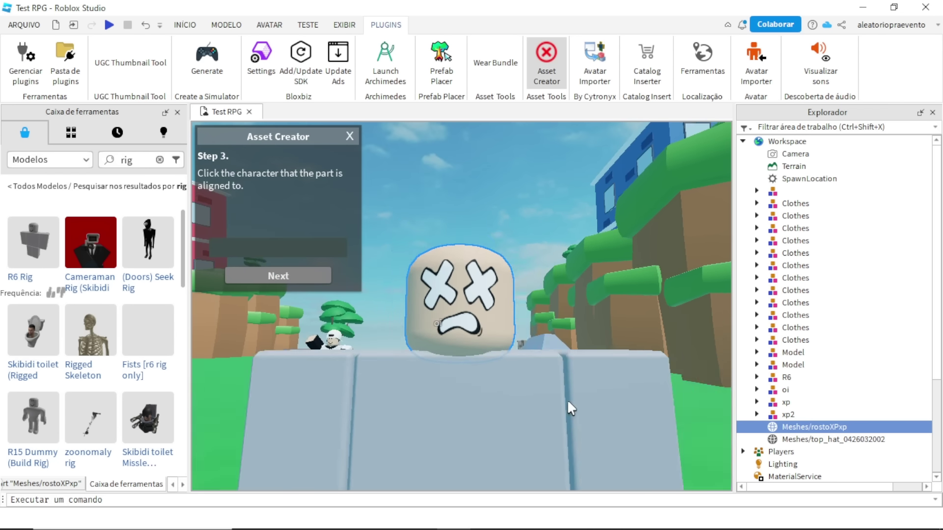
{"action": "left_click", "coordinate": [421, 363]}
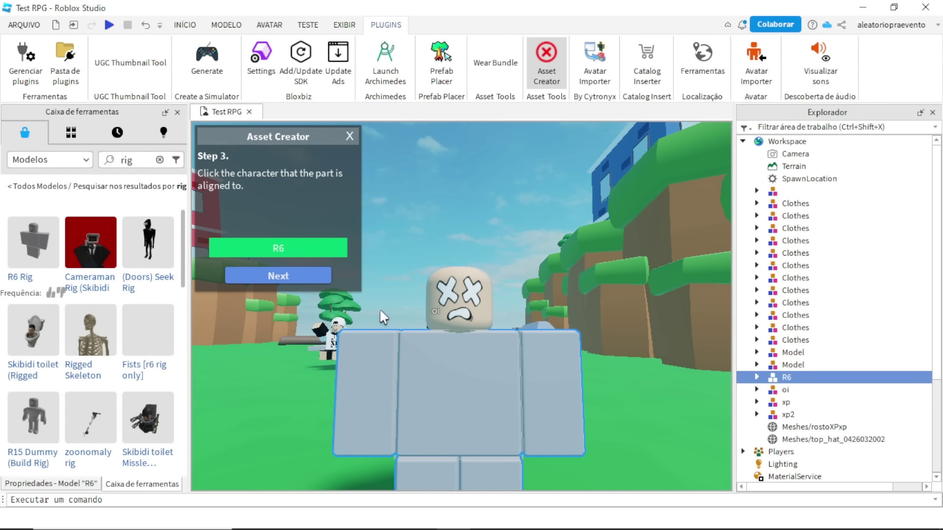
{"action": "left_click", "coordinate": [278, 276]}
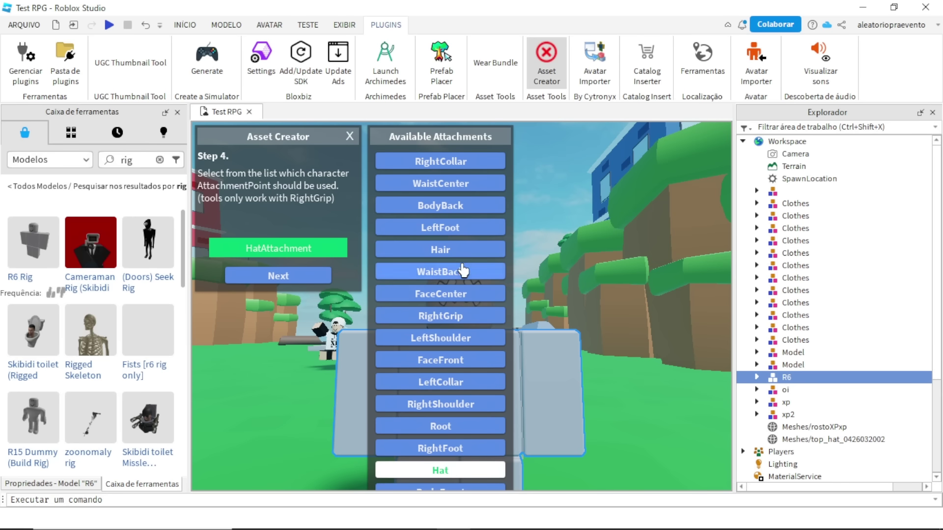
- Try the Hair, Hat, FaceFront, LeftCollar, BodyBack, RightCollar and WaistCenter attachment points for the accessory
{"action": "left_click", "coordinate": [433, 253]}
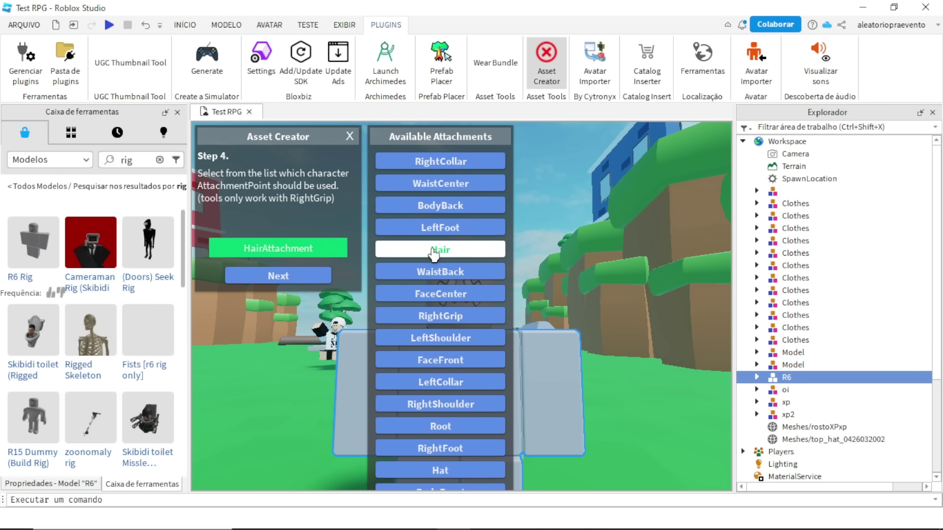
{"action": "left_click", "coordinate": [449, 471]}
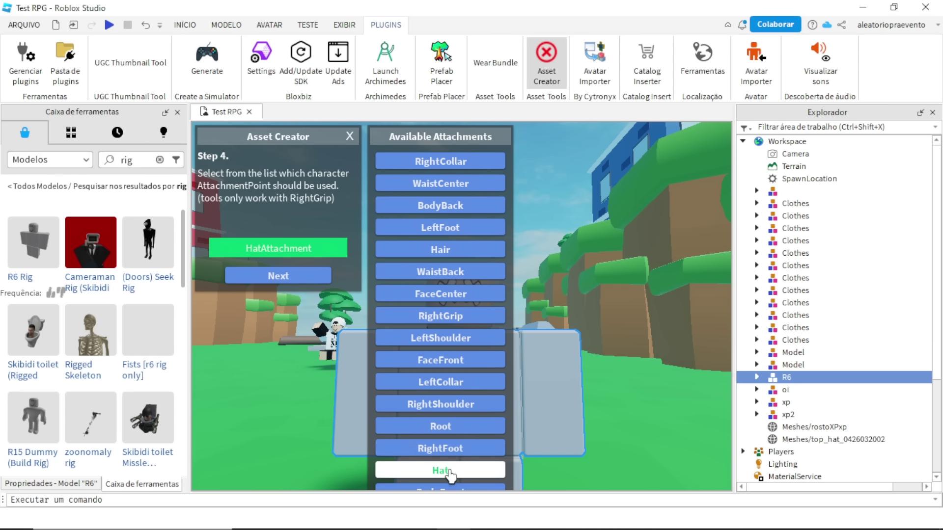
{"action": "left_click", "coordinate": [469, 363]}
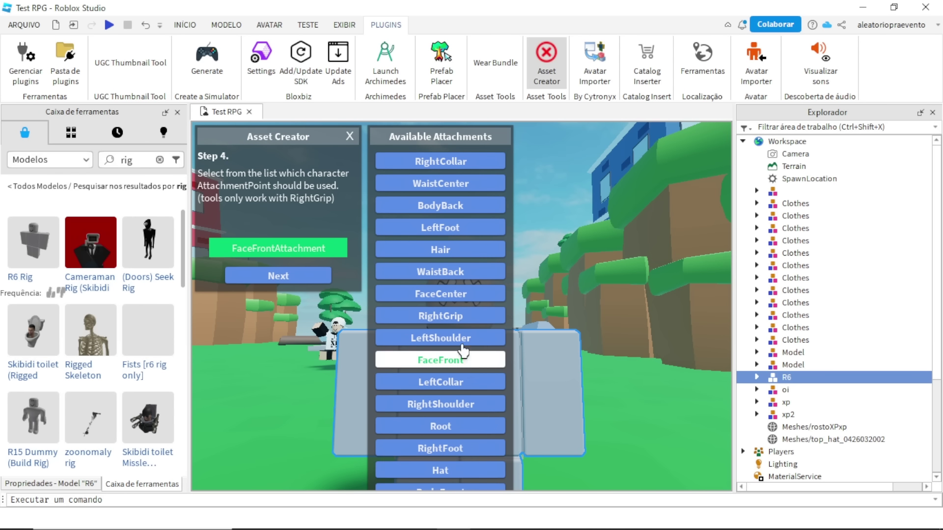
{"action": "left_click", "coordinate": [461, 382]}
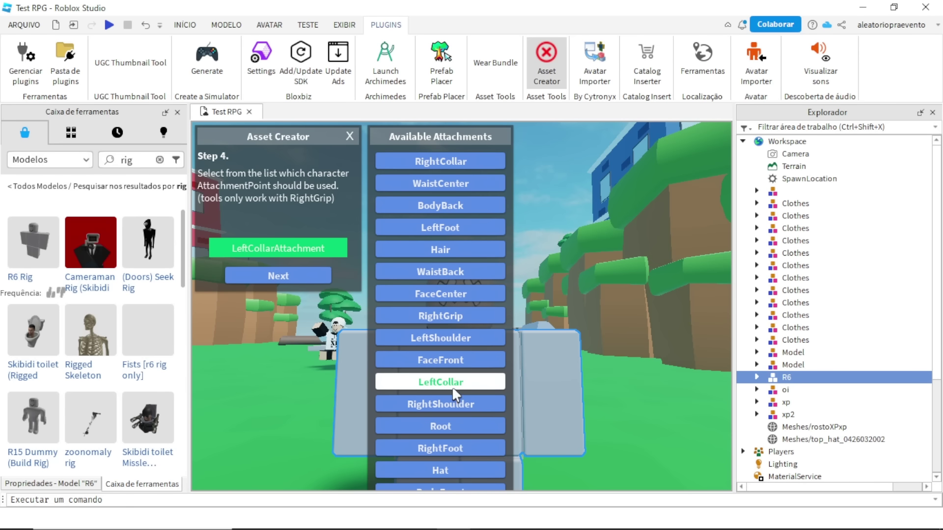
{"action": "left_click", "coordinate": [462, 208]}
{"action": "left_click", "coordinate": [440, 162]}
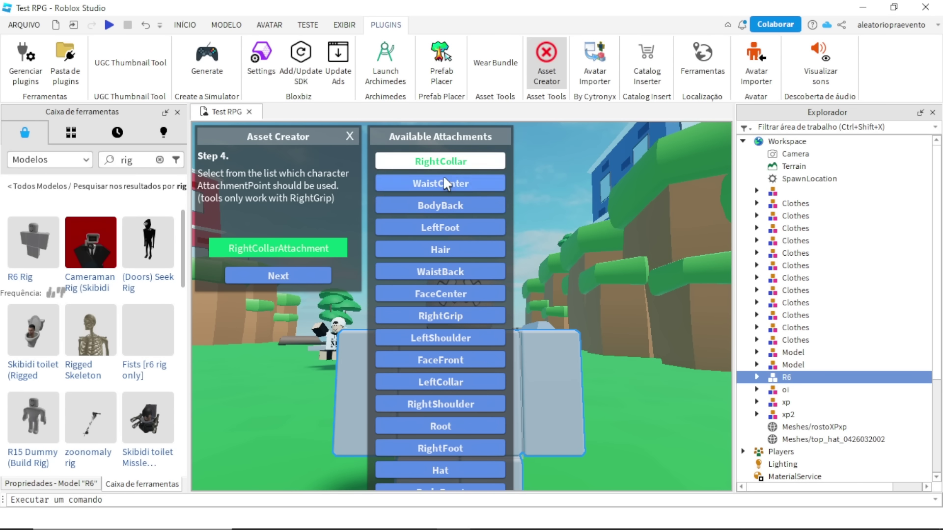
{"action": "left_click", "coordinate": [440, 184]}
{"action": "left_click", "coordinate": [440, 211]}
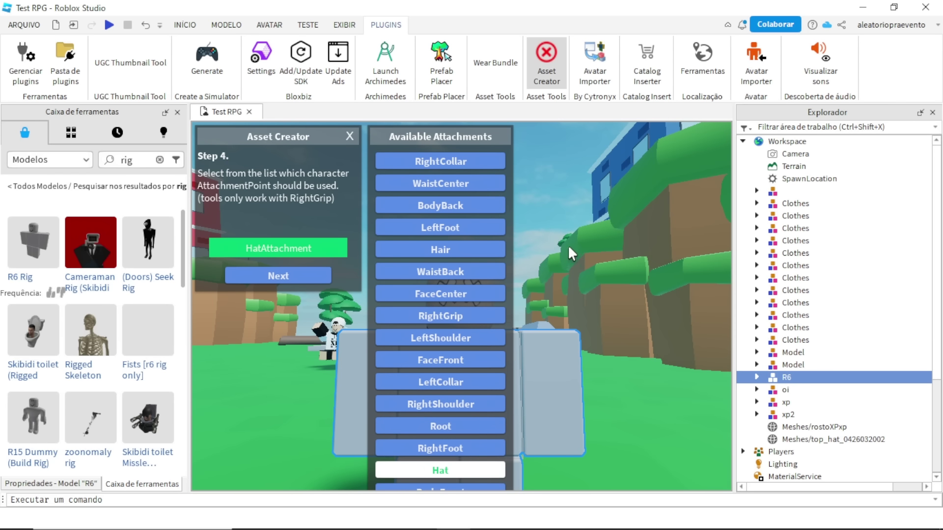
{"action": "right_click_drag", "start_coordinate": [567, 245], "coordinate": [254, 327]}
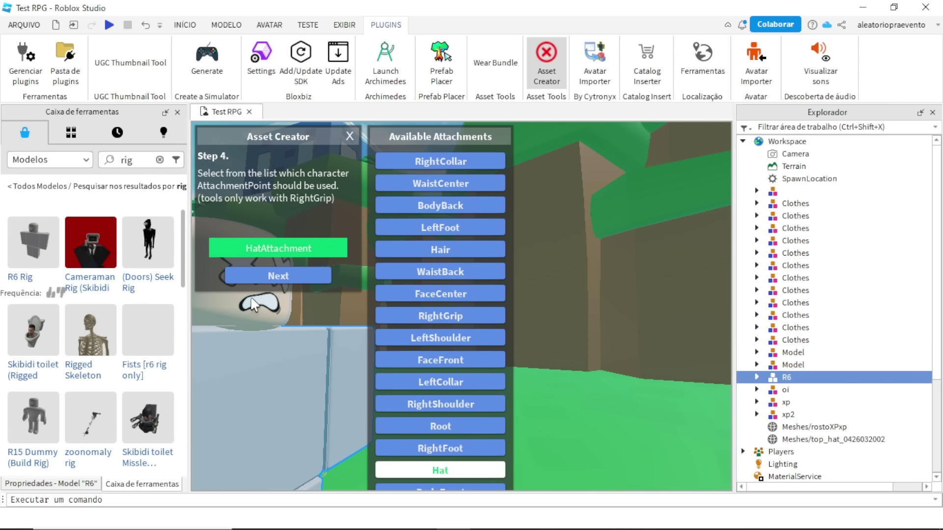
{"action": "left_click", "coordinate": [479, 206]}
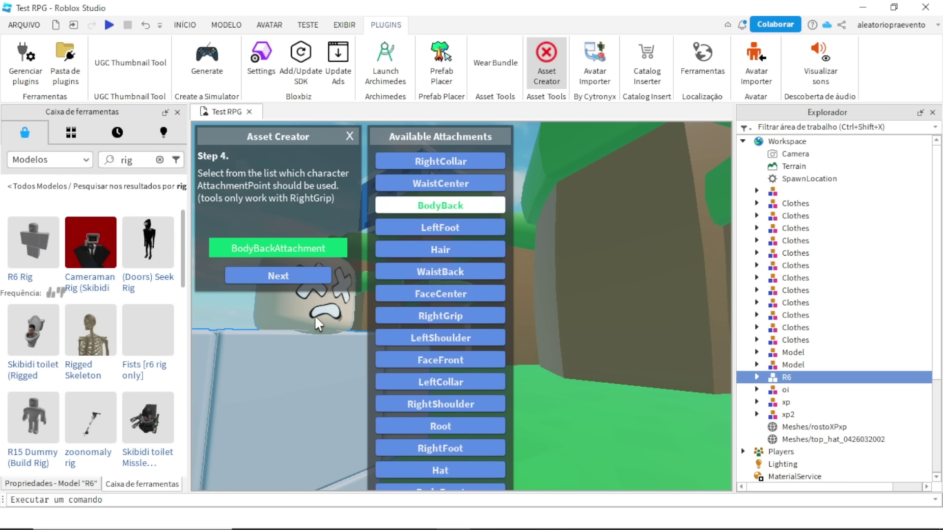
- Generate the accessory with the FaceFront attachment point and the Classic character type, and close Asset Creator
{"action": "left_click", "coordinate": [466, 365]}
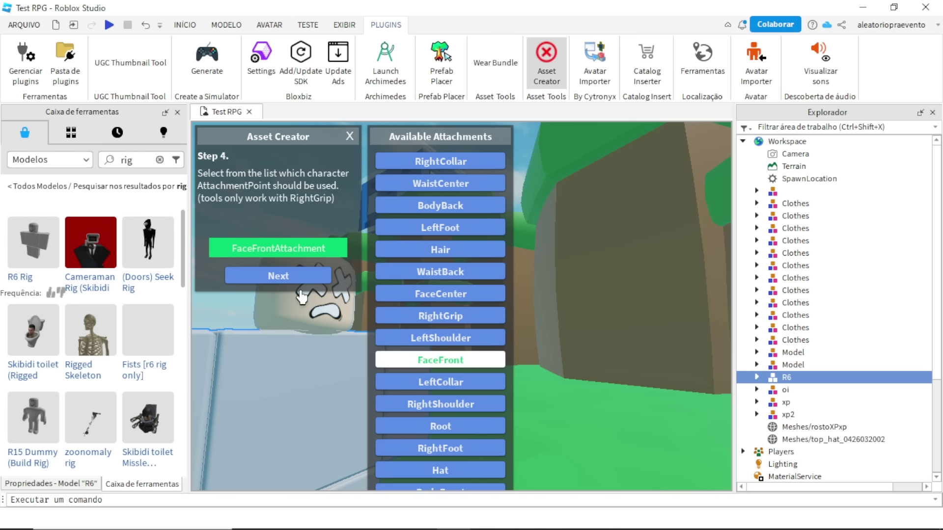
{"action": "left_click", "coordinate": [275, 276]}
{"action": "left_click", "coordinate": [463, 166]}
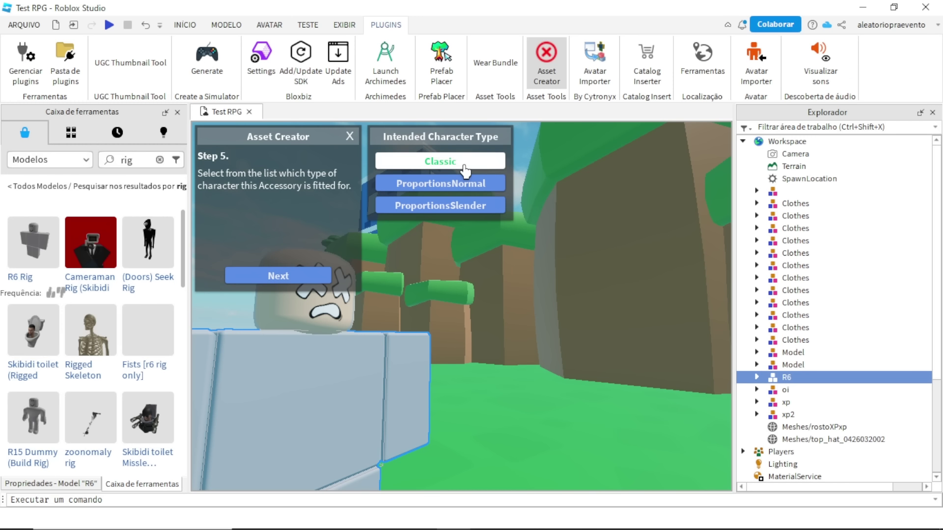
{"action": "left_click", "coordinate": [297, 276]}
{"action": "left_click", "coordinate": [290, 276]}
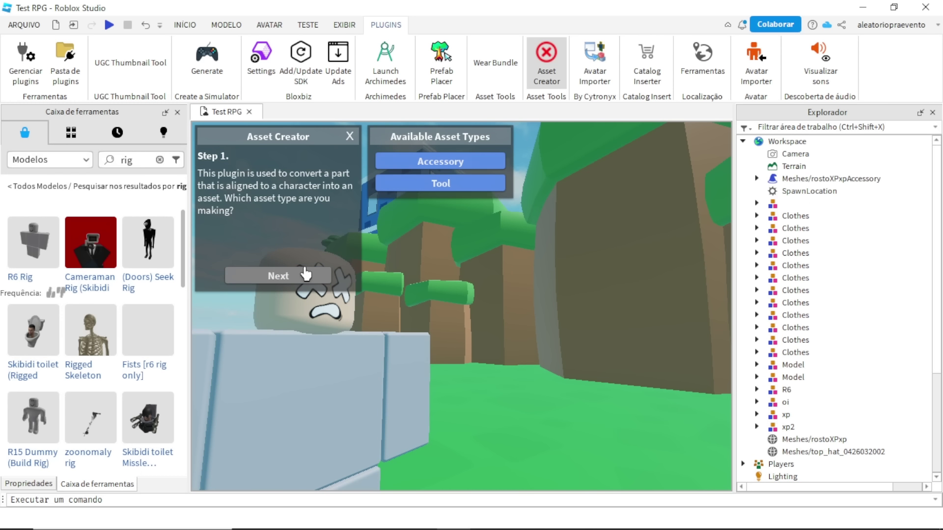
{"action": "left_click", "coordinate": [532, 60]}
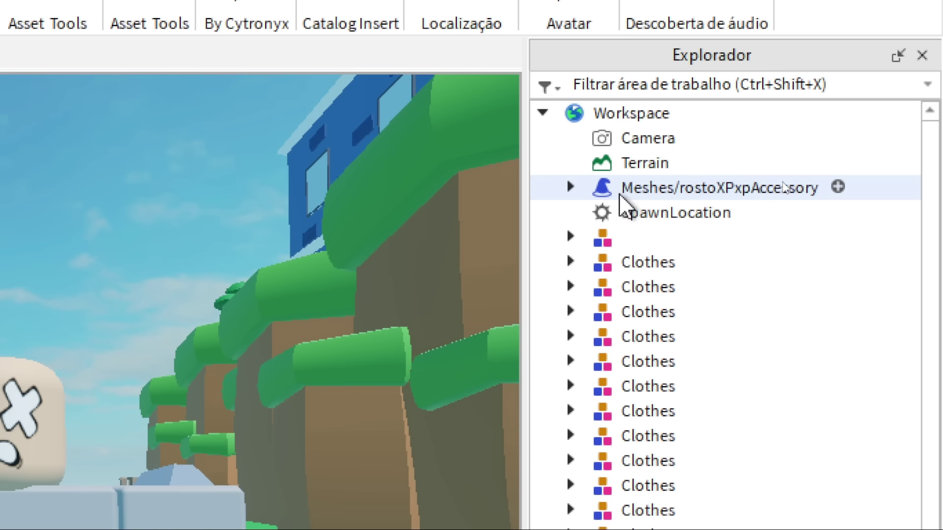
- Inspect the generated Meshes/rostoXPxpAccessory in the Workspace
{"action": "left_click", "coordinate": [759, 179]}
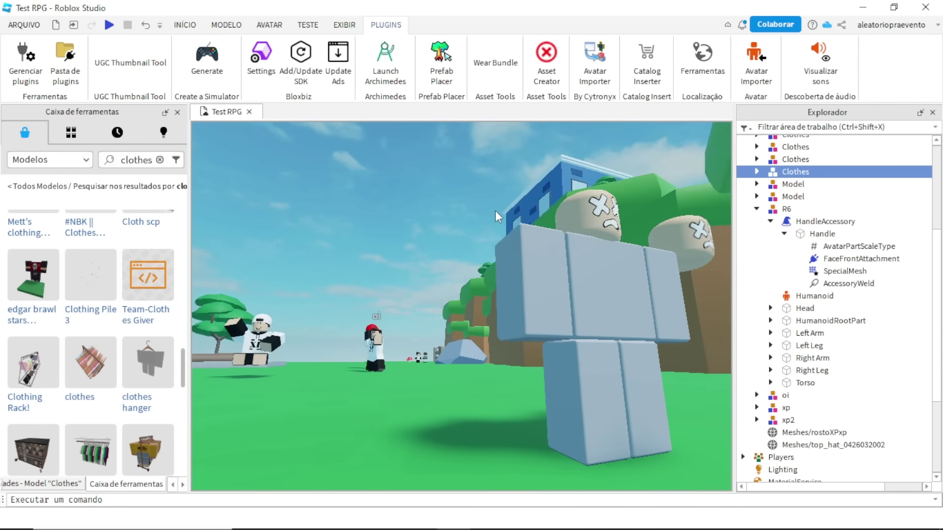
{"action": "scroll", "coordinate": [495, 210], "scroll_direction": "up", "scroll_amount": 5}
{"action": "scroll", "coordinate": [495, 210], "scroll_direction": "down", "scroll_amount": 4}
{"action": "right_click_drag", "start_coordinate": [495, 210], "coordinate": [515, 200]}
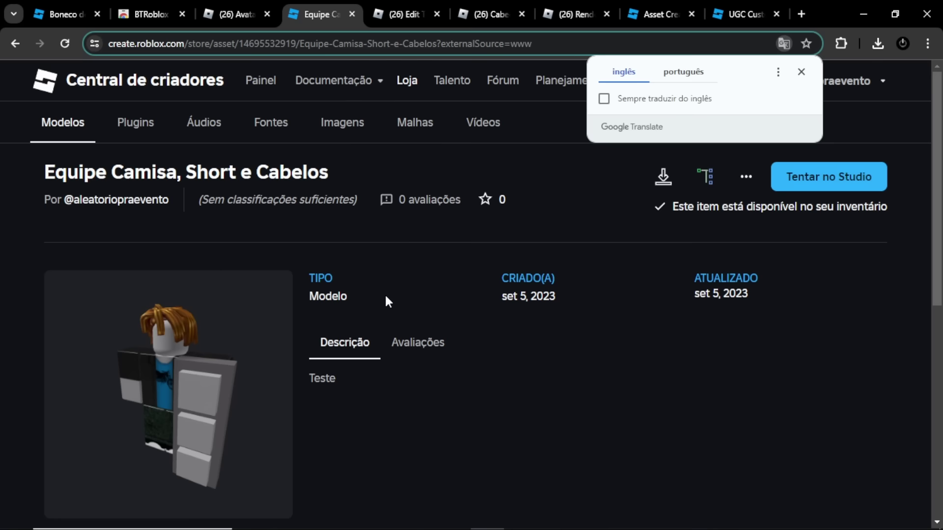
- Review the Creator Store page of the "Equipe Camisa, Short e Cabelos" model in the browser
{"action": "scroll", "coordinate": [402, 272], "scroll_direction": "down", "scroll_amount": 1}
{"action": "scroll", "coordinate": [202, 308], "scroll_direction": "up", "scroll_amount": 2}
{"action": "scroll", "coordinate": [190, 322], "scroll_direction": "down", "scroll_amount": 4}
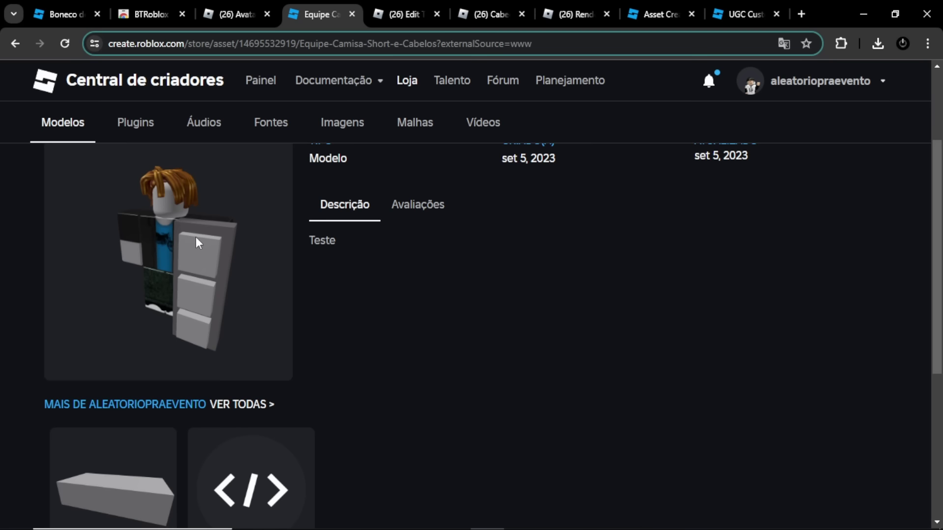
{"action": "scroll", "coordinate": [123, 305], "scroll_direction": "up", "scroll_amount": 3}
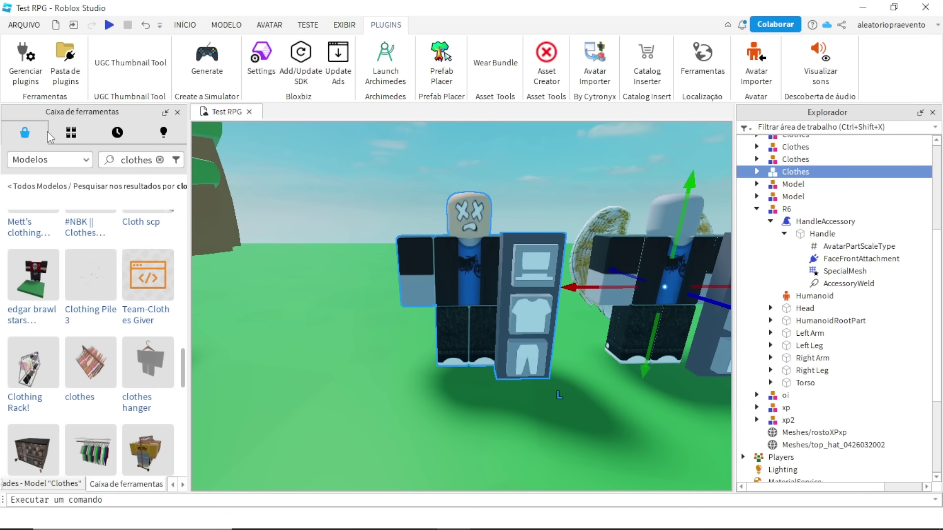
- Switch to Roblox Studio, list your own models in the Toolbox, and deselect the Clothes model
{"action": "left_click", "coordinate": [71, 133]}
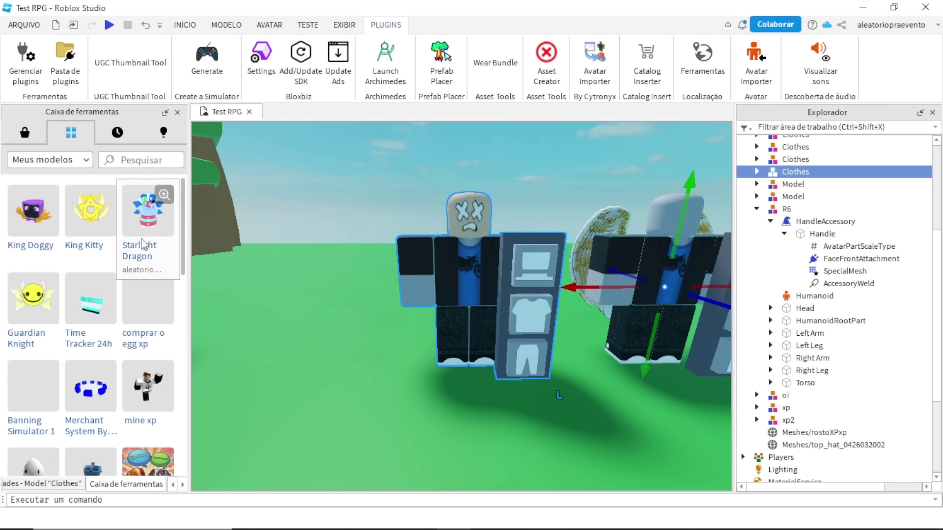
{"action": "left_click", "coordinate": [551, 179]}
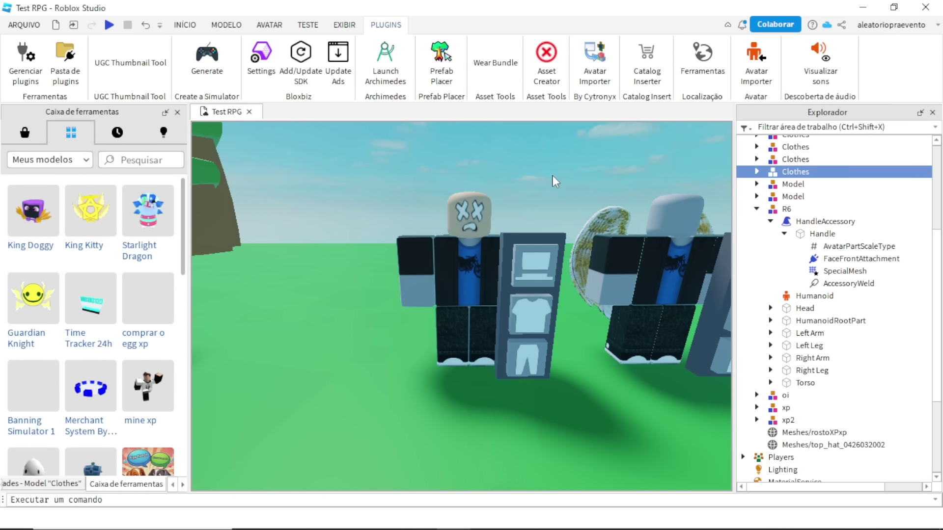
{"action": "right_click_drag", "start_coordinate": [532, 222], "coordinate": [455, 274]}
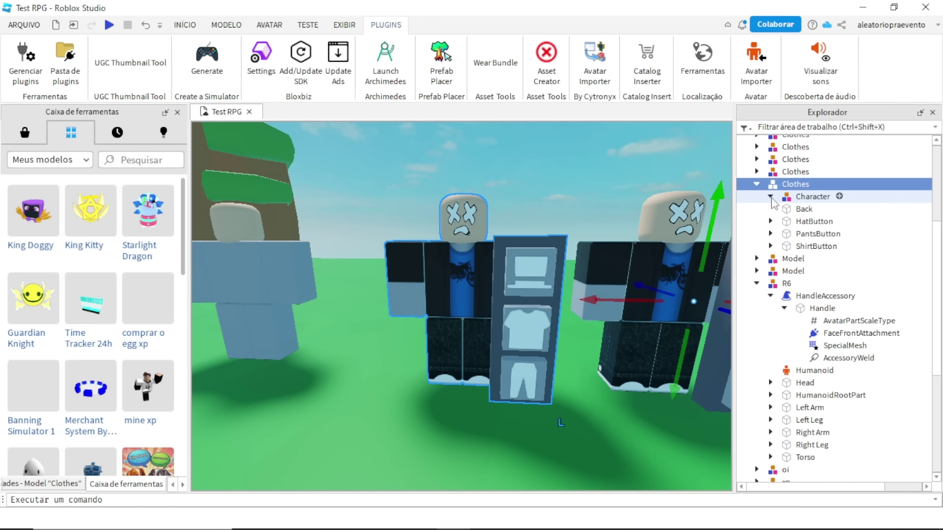
- Delete the RostoXP accessory from the Character inside the Clothes display model
{"action": "left_click", "coordinate": [770, 197]}
{"action": "left_click", "coordinate": [807, 236]}
{"action": "left_click", "coordinate": [808, 245]}
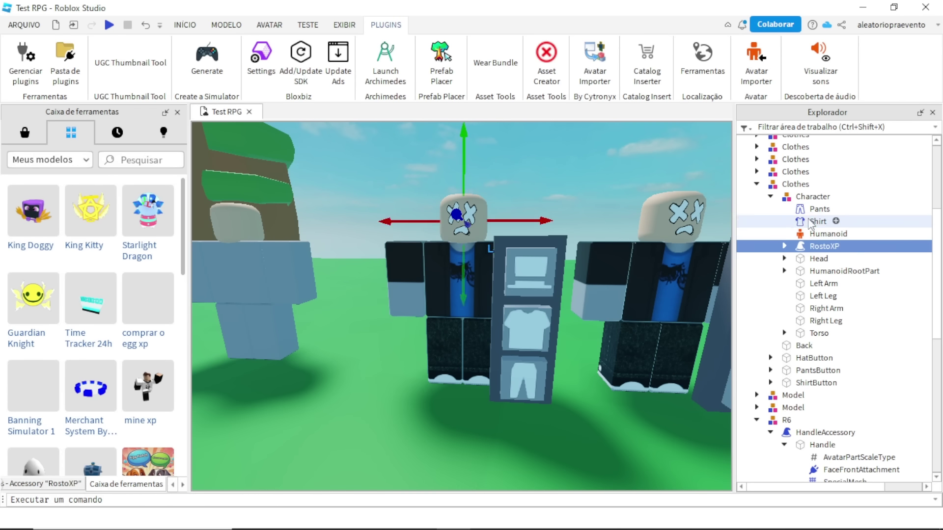
{"action": "key", "text": "Delete"}
- Move HandleAccessory from the R6 dummy into the Character of the Clothes display model
{"action": "left_click", "coordinate": [786, 407]}
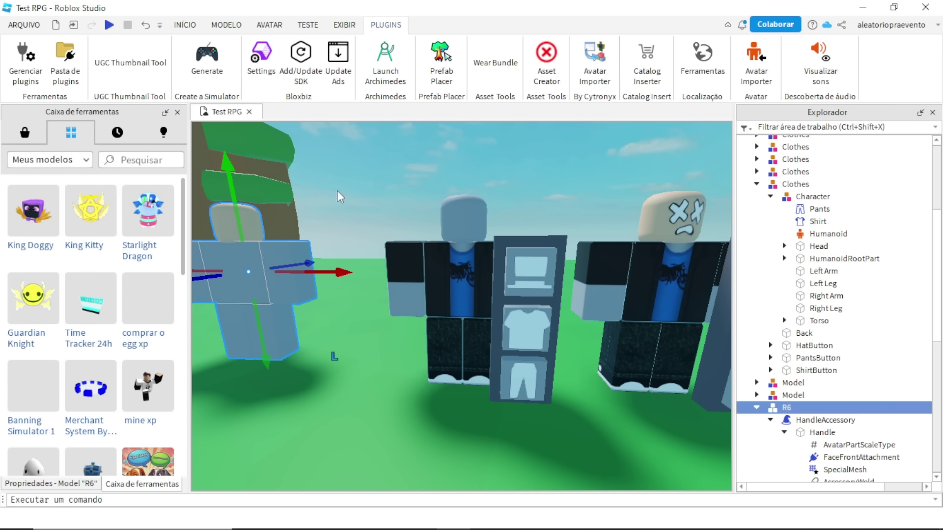
{"action": "key", "text": "f"}
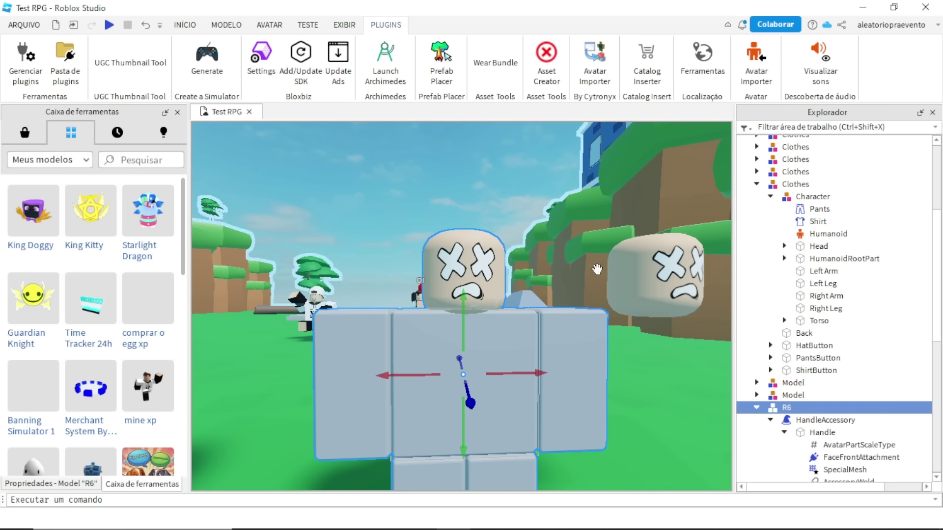
{"action": "scroll", "coordinate": [791, 275], "scroll_direction": "down", "scroll_amount": 3}
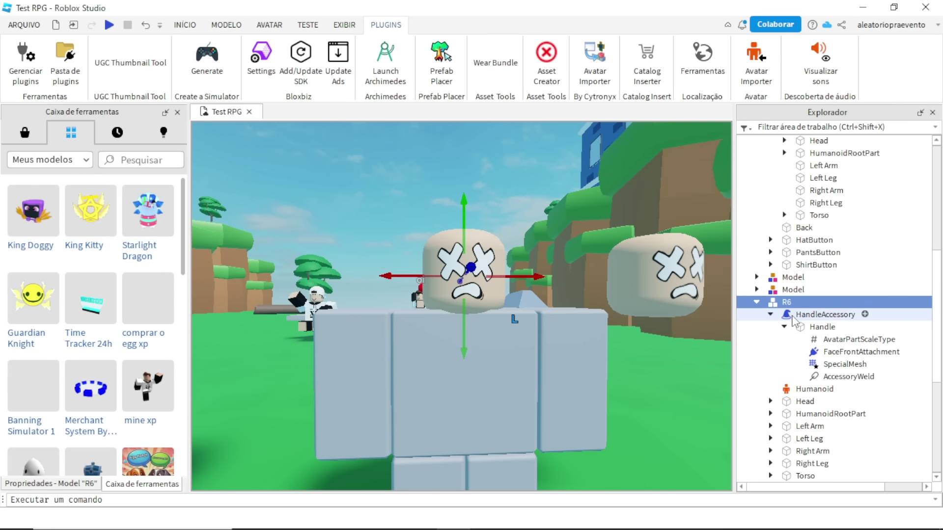
{"action": "left_click_drag", "start_coordinate": [791, 317], "coordinate": [845, 270]}
{"action": "key", "text": "f"}
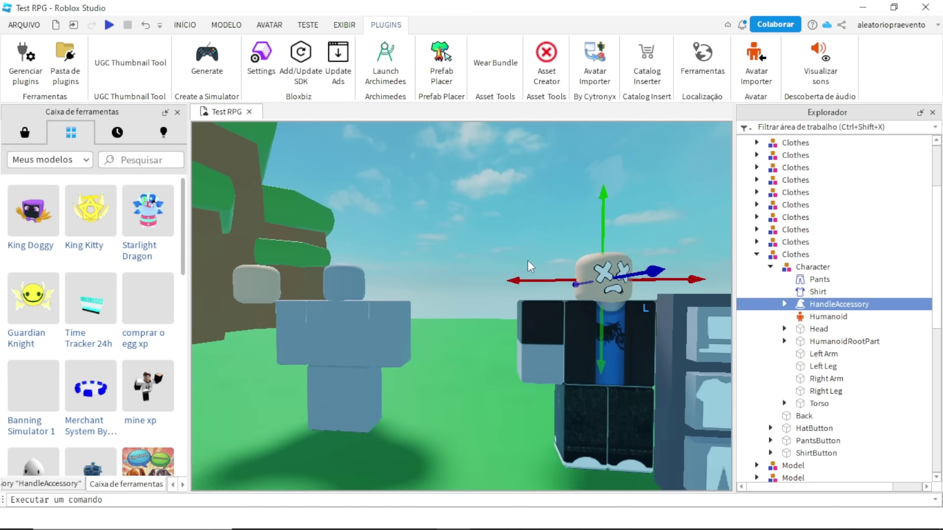
{"action": "mouse_move", "coordinate": [509, 343]}
{"action": "right_mouse_down"}
{"action": "mouse_move", "coordinate": [540, 345]}
{"action": "mouse_move", "coordinate": [526, 343]}
{"action": "right_mouse_up"}
{"action": "scroll", "coordinate": [541, 345], "scroll_direction": "up", "scroll_amount": 3}
{"action": "scroll", "coordinate": [526, 344], "scroll_direction": "down", "scroll_amount": 3}
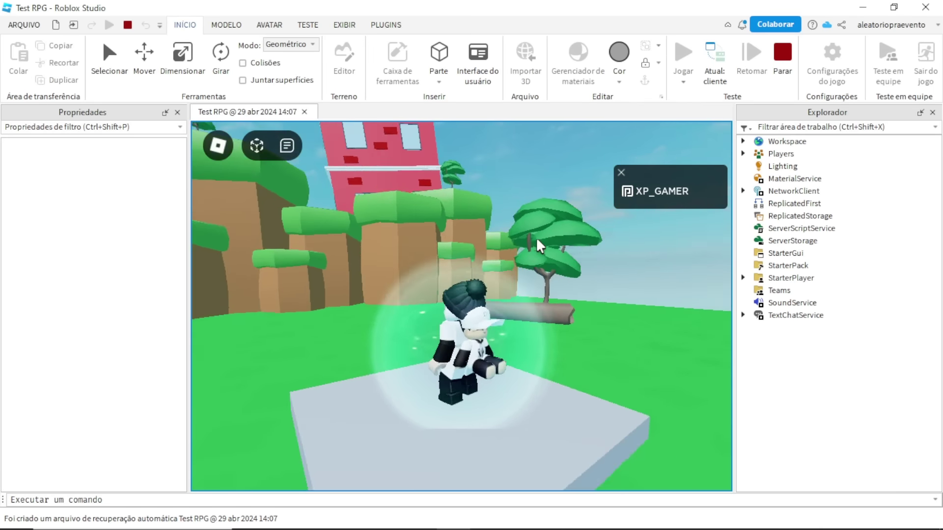
- In the playtest, walk to the clothing display with the X-eyed head and equip its hat item
{"action": "key", "text": "s"}
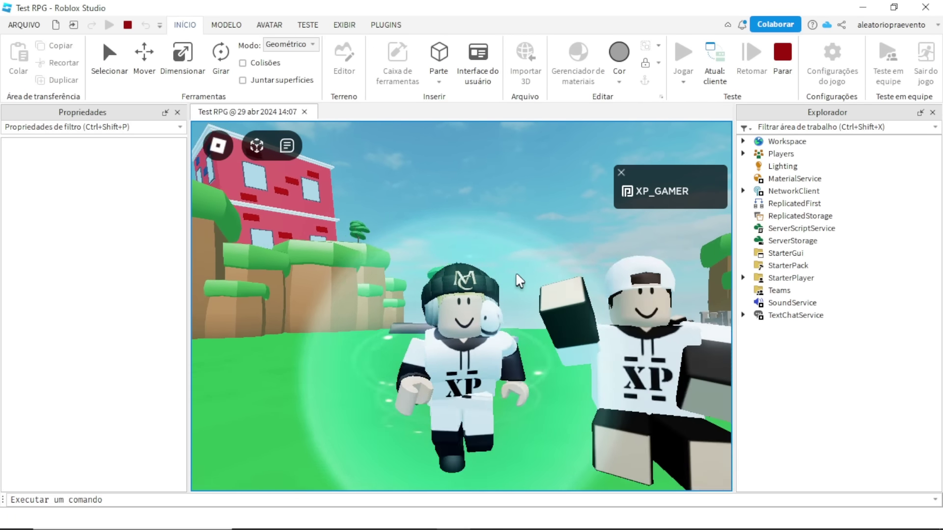
{"action": "right_click_drag", "start_coordinate": [517, 273], "coordinate": [522, 270]}
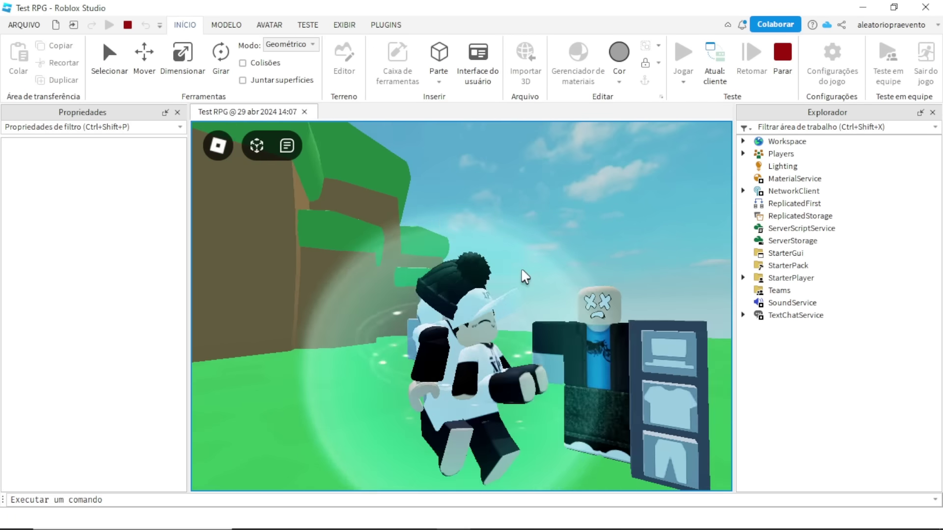
{"action": "key", "text": "s"}
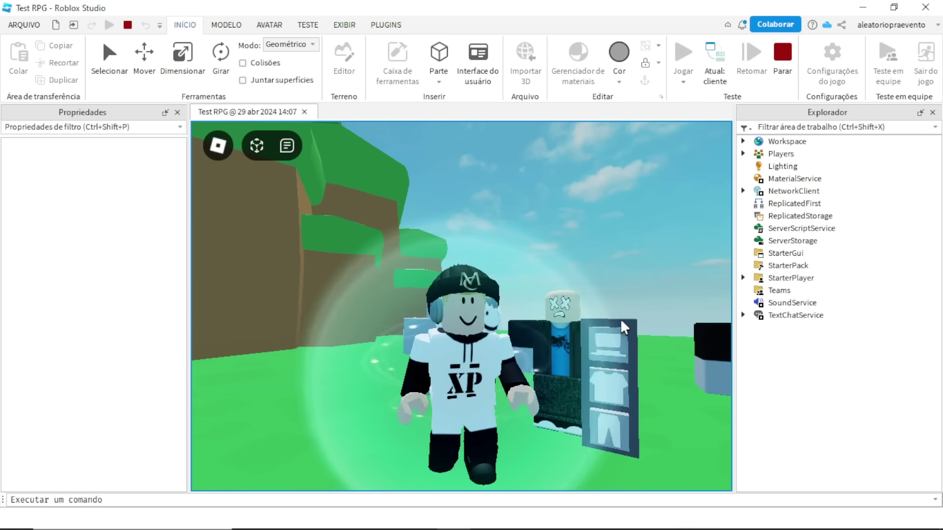
{"action": "left_click", "coordinate": [614, 351]}
- Examine the custom head on the player's avatar up close and while walking around
{"action": "scroll", "coordinate": [564, 293], "scroll_direction": "up", "scroll_amount": 3}
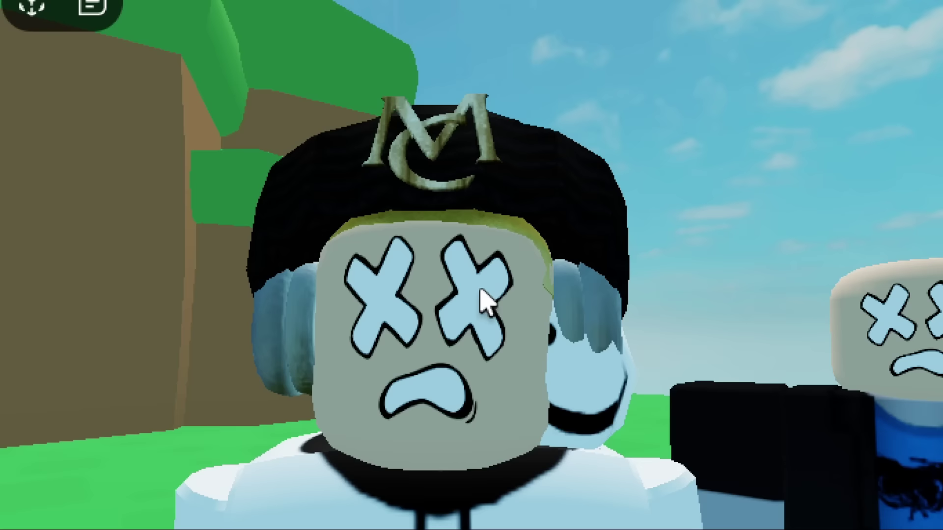
{"action": "right_click_drag", "start_coordinate": [481, 291], "coordinate": [498, 282]}
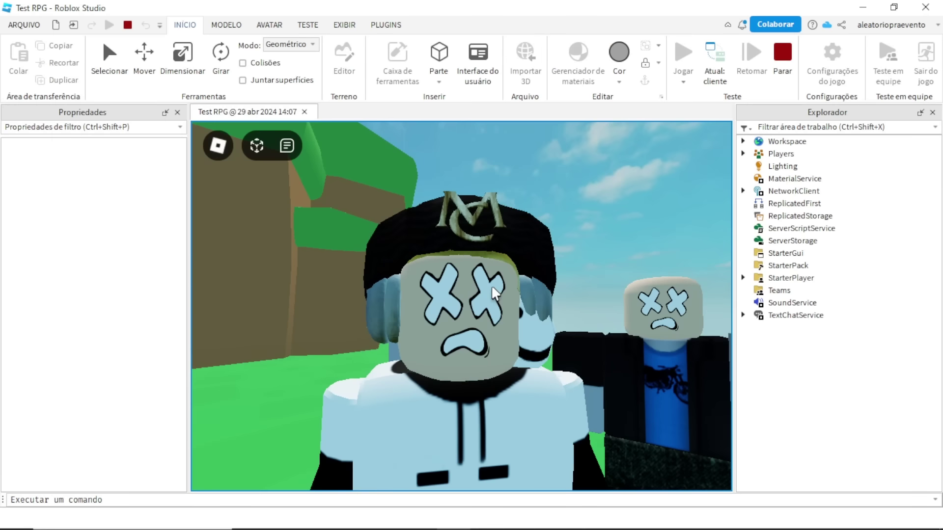
{"action": "key", "text": "s"}
{"action": "scroll", "coordinate": [580, 246], "scroll_direction": "down", "scroll_amount": 3}
{"action": "key", "text": "s"}
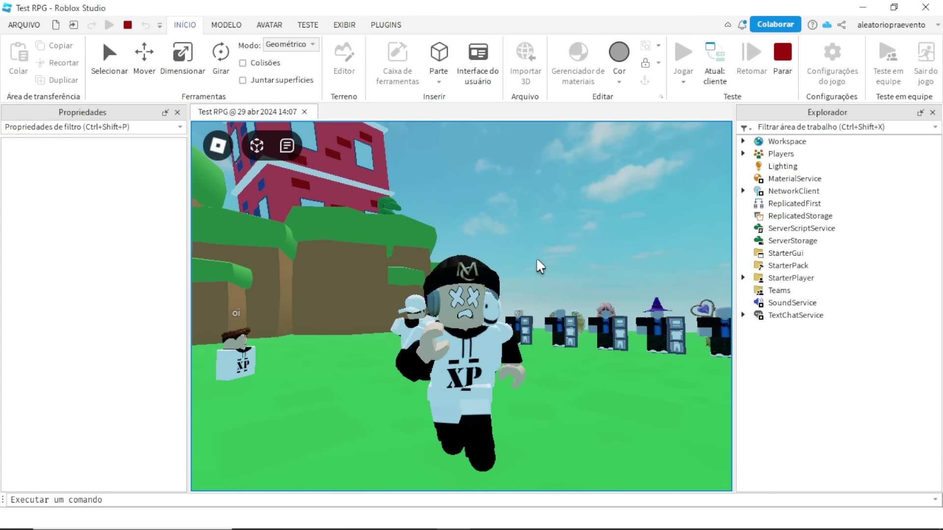
- Stop the playtest and bring the X-eyed head on the clothing display into close view
{"action": "scroll", "coordinate": [458, 302], "scroll_direction": "up", "scroll_amount": 3}
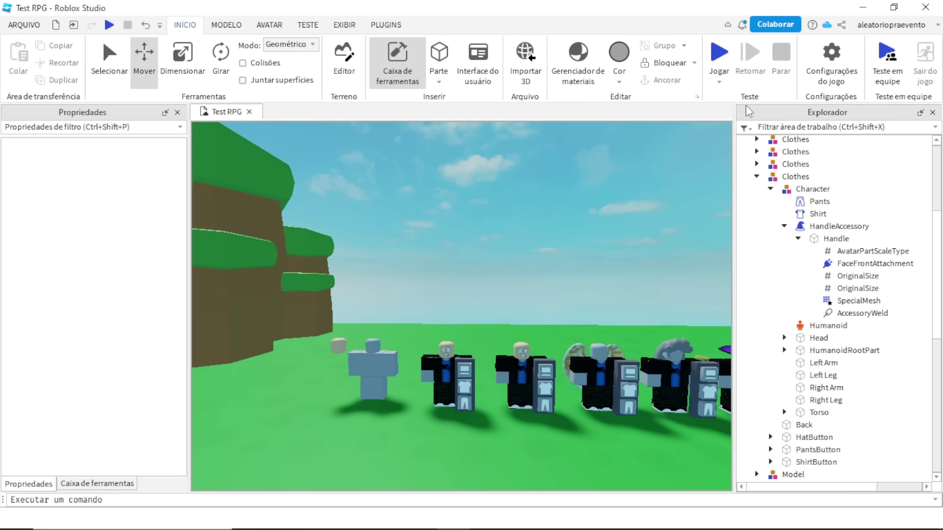
{"action": "right_click_drag", "start_coordinate": [554, 200], "coordinate": [492, 252]}
{"action": "scroll", "coordinate": [491, 251], "scroll_direction": "up", "scroll_amount": 2}
{"action": "scroll", "coordinate": [493, 257], "scroll_direction": "up", "scroll_amount": 6}
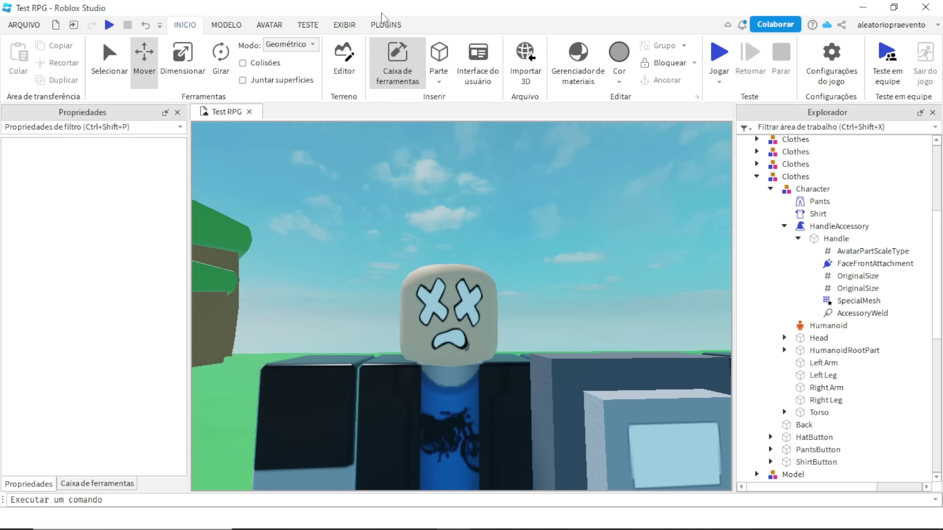
- Create a thumbnail of the RostoXP accessory with the UGC Thumbnail Tool, framed on the front of the face
{"action": "left_click", "coordinate": [385, 25]}
{"action": "left_click", "coordinate": [820, 227]}
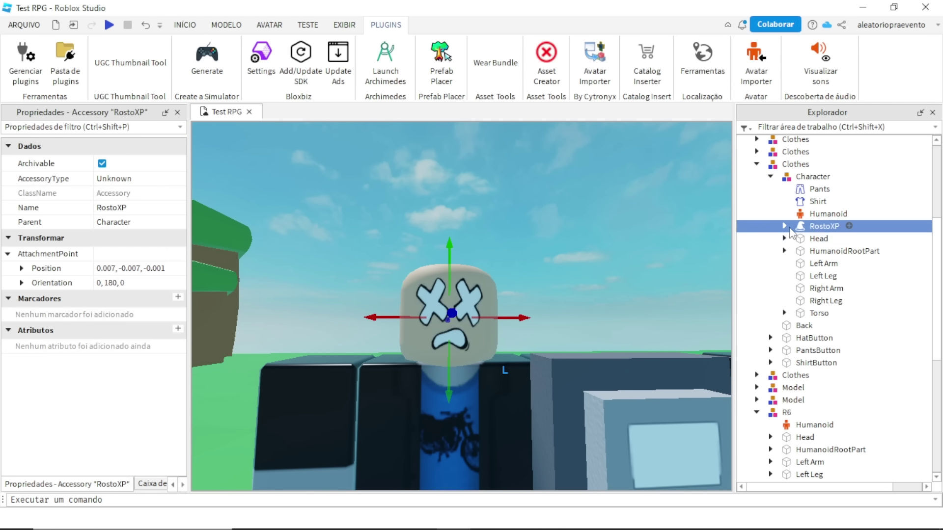
{"action": "left_click", "coordinate": [133, 80]}
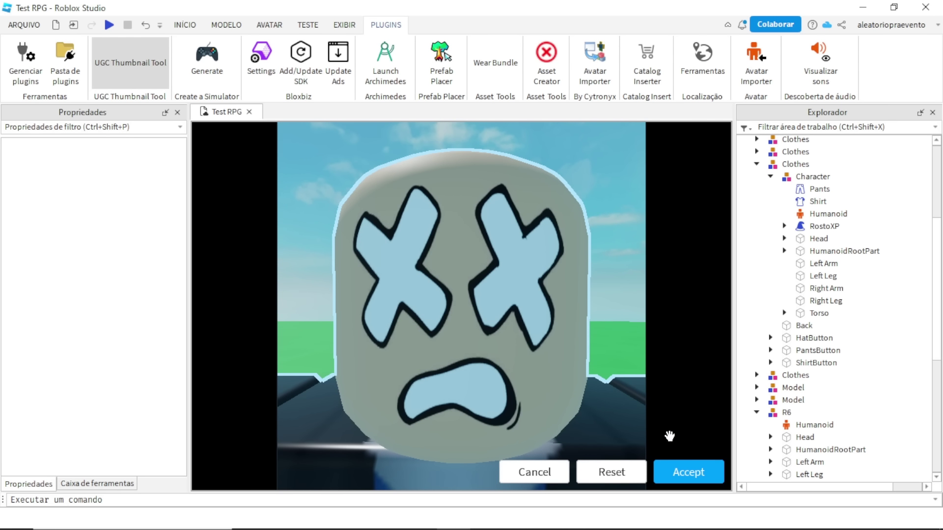
{"action": "left_click", "coordinate": [687, 478]}
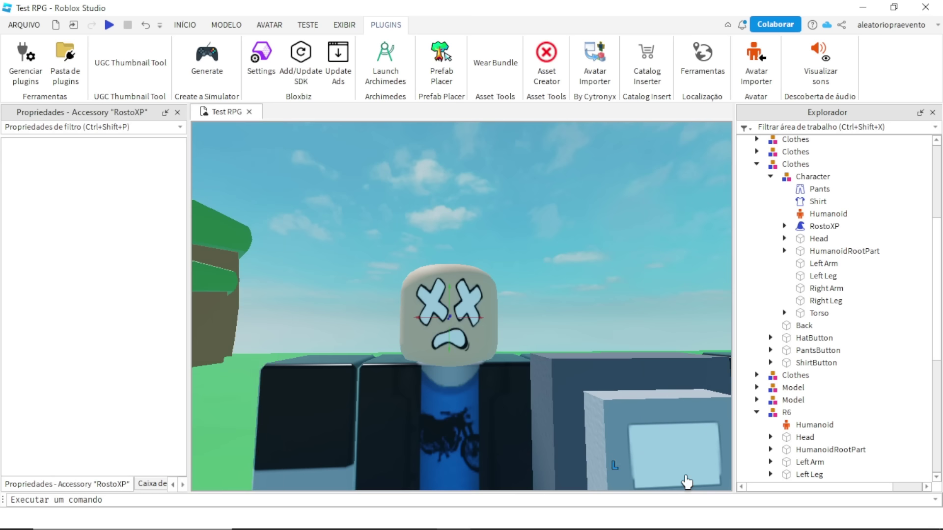
{"action": "right_click_drag", "start_coordinate": [604, 203], "coordinate": [603, 202]}
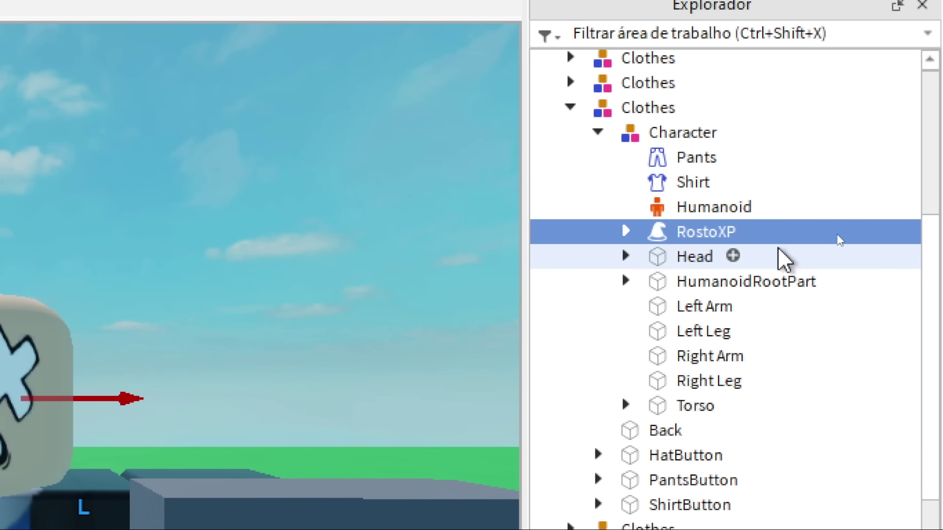
- Start publishing the RostoXP accessory to Roblox by opening its Asset Configuration
{"action": "right_click", "coordinate": [678, 236]}
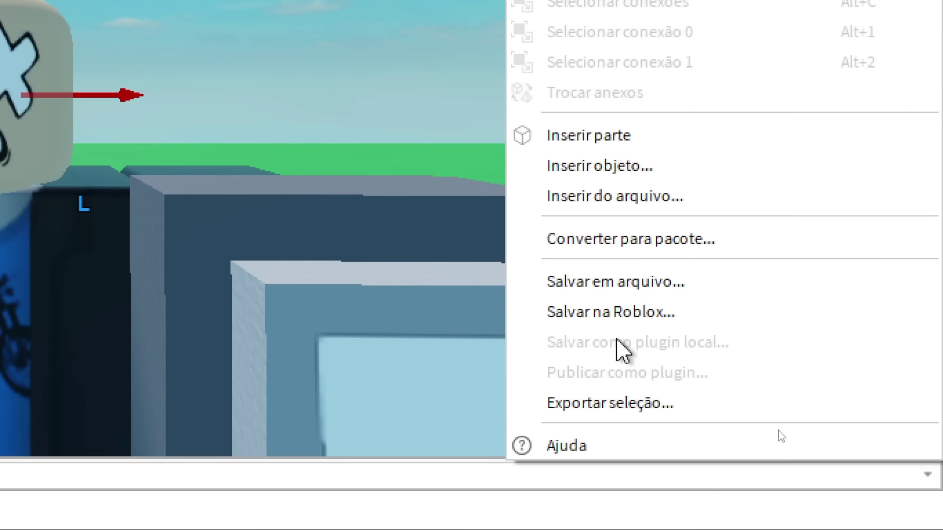
{"action": "left_click", "coordinate": [614, 314]}
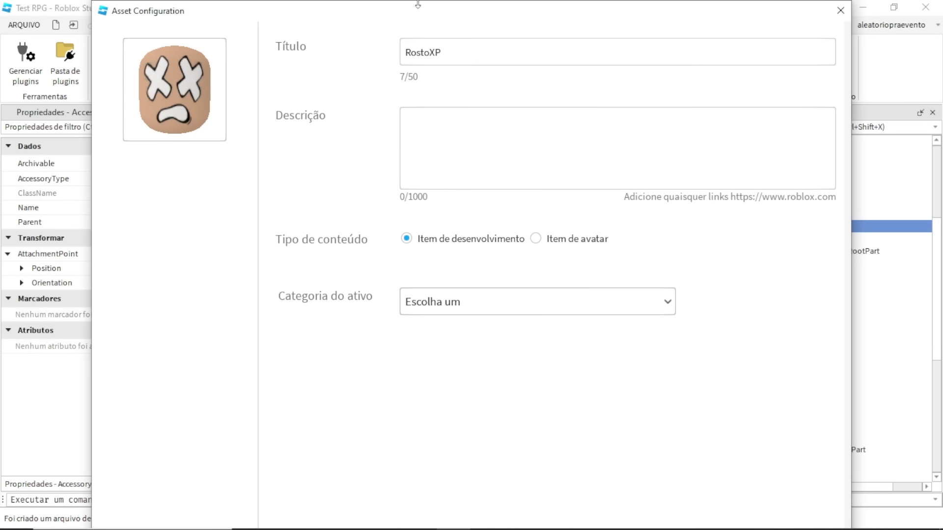
{"action": "left_click_drag", "start_coordinate": [418, 3], "coordinate": [406, 38]}
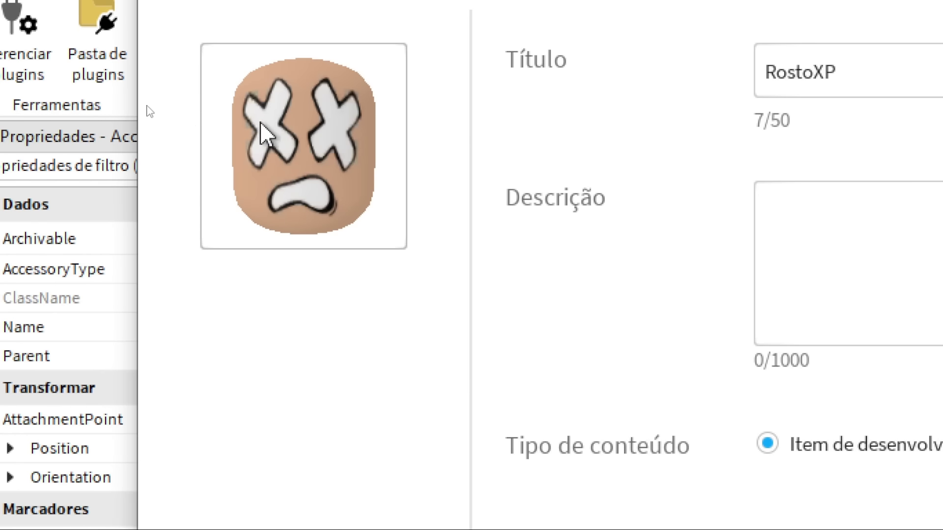
- Set the asset's content type to "Item de avatar" and its category to "Acessório de rosto"
{"action": "left_click", "coordinate": [867, 63]}
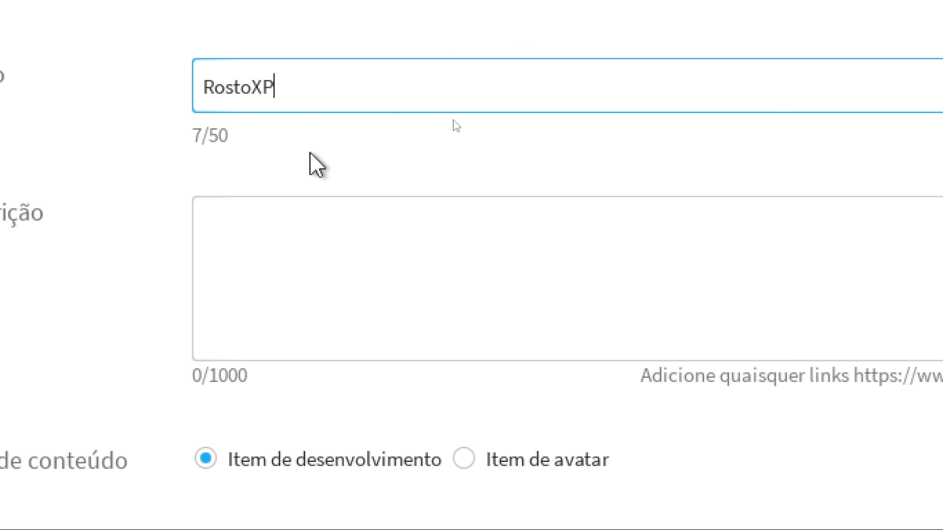
{"action": "left_click", "coordinate": [309, 249]}
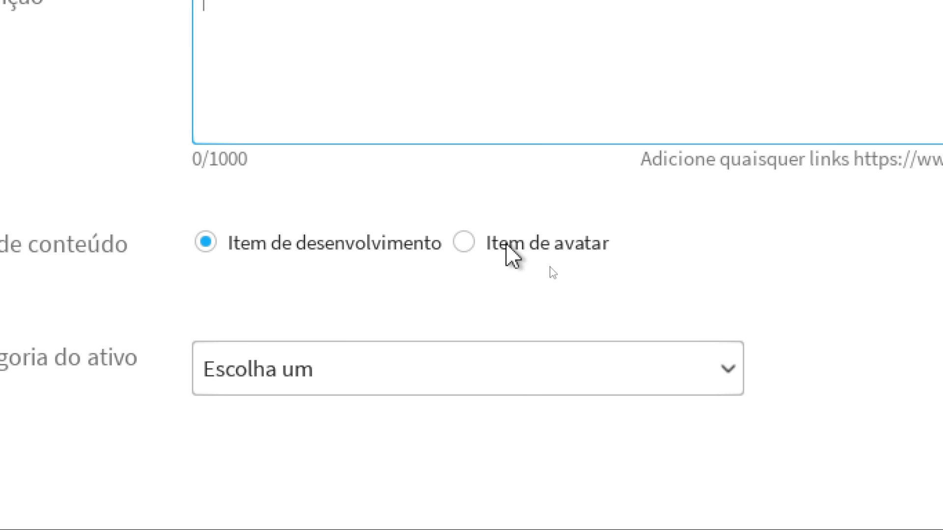
{"action": "left_click", "coordinate": [506, 244]}
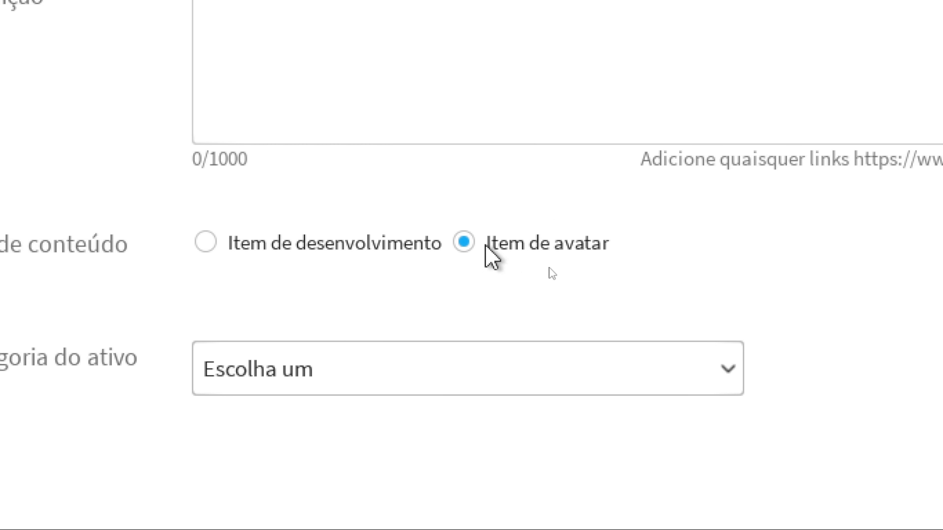
{"action": "left_click", "coordinate": [263, 374]}
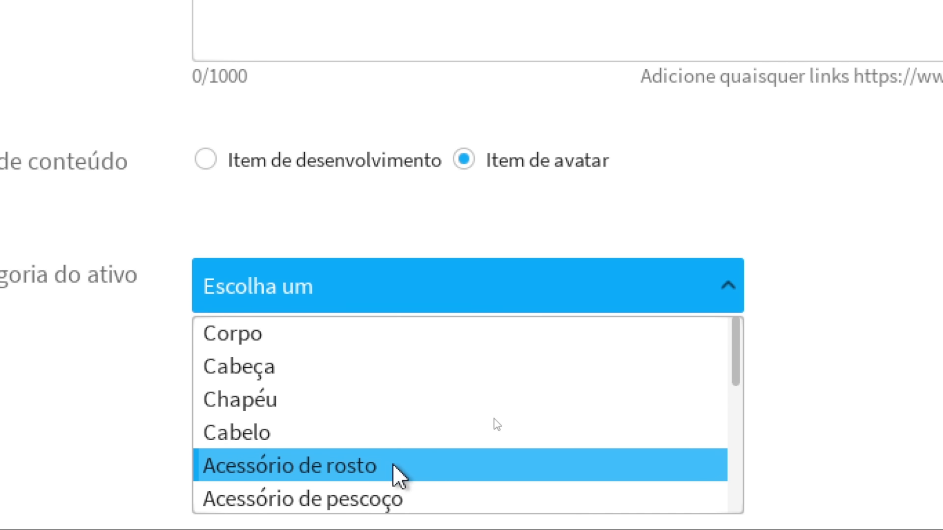
{"action": "left_click", "coordinate": [398, 466]}
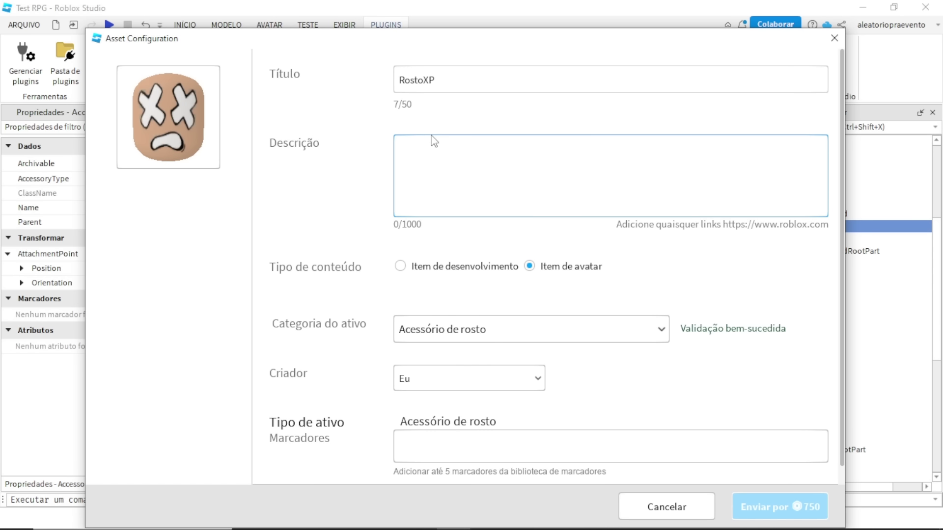
- Set the asset's creator to the XP_GAMER group
{"action": "scroll", "coordinate": [432, 142], "scroll_direction": "down", "scroll_amount": 1}
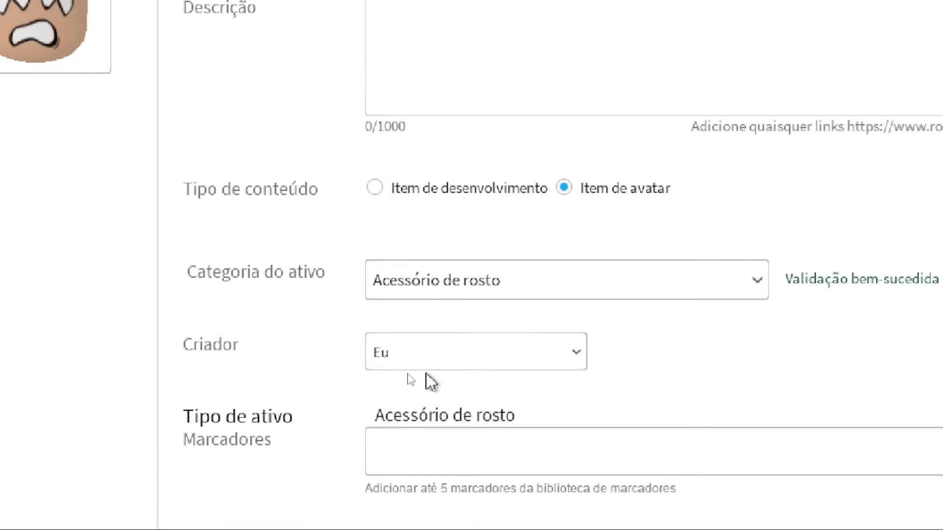
{"action": "left_click", "coordinate": [439, 350]}
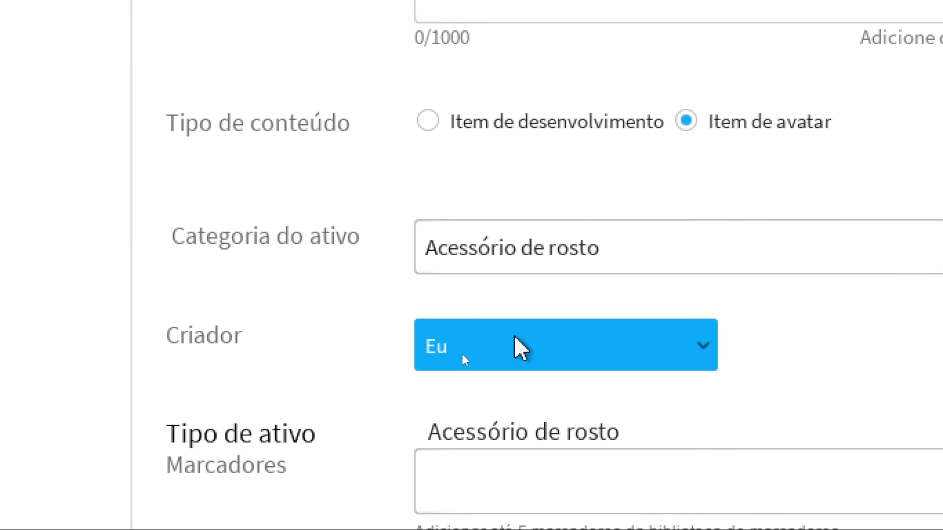
{"action": "left_click", "coordinate": [632, 339]}
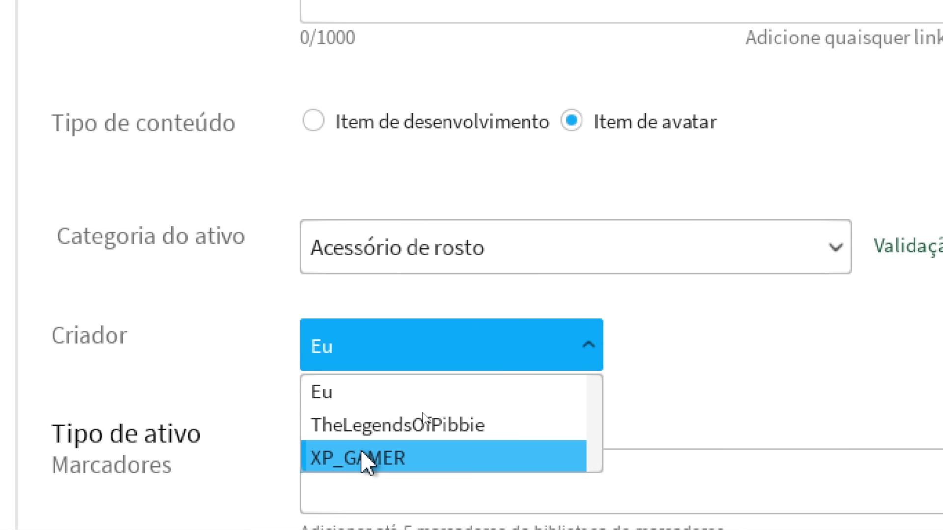
{"action": "left_click", "coordinate": [390, 461]}
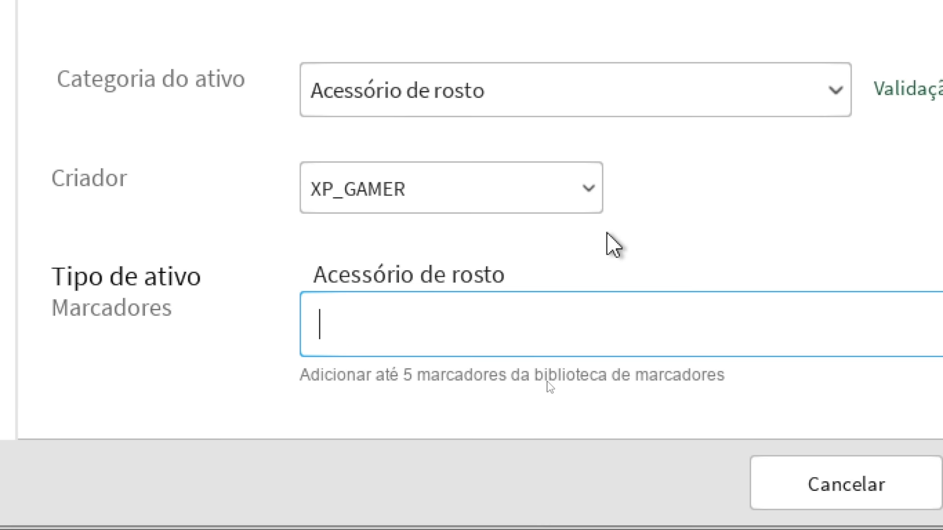
- Add the tags "Rosto" and "Cabeça" to the face accessory
{"action": "type", "text": "ros"}
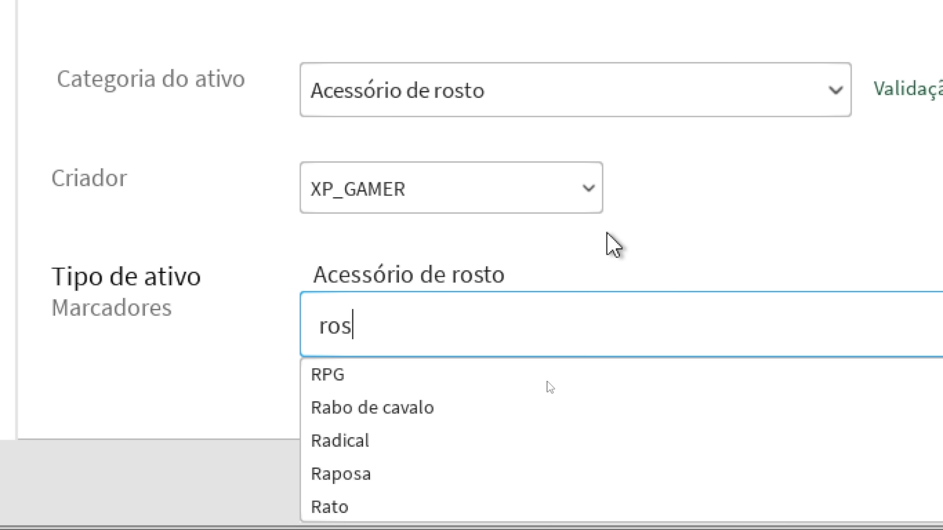
{"action": "key", "text": "Return"}
{"action": "type", "text": "face"}
{"action": "key", "text": "BackSpace"}
{"action": "key", "text": "BackSpace"}
{"action": "key", "text": "BackSpace"}
{"action": "key", "text": "BackSpace"}
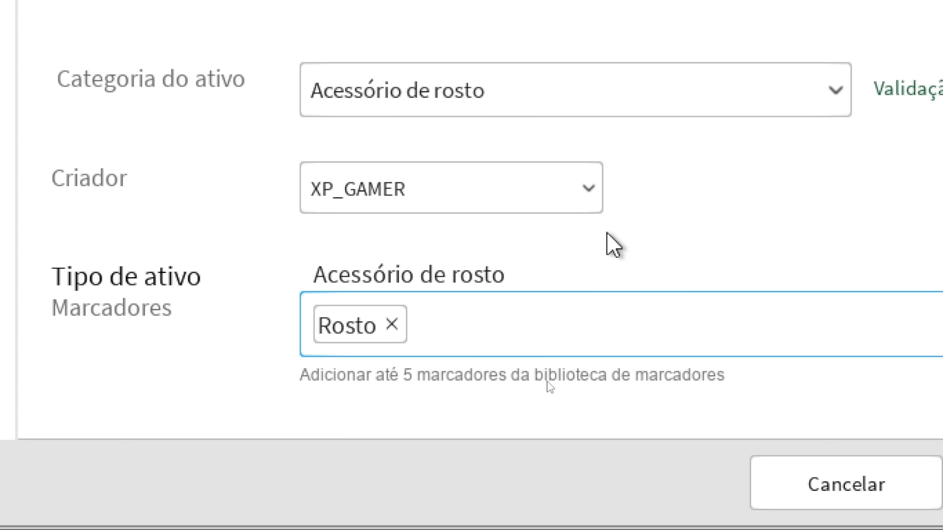
{"action": "type", "text": "cabe"}
{"action": "left_click", "coordinate": [352, 451]}
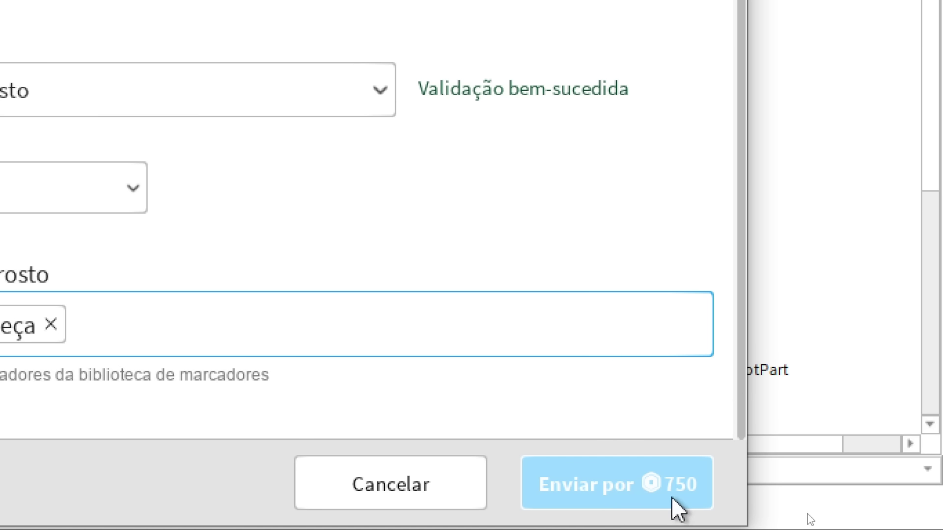
- Set the description to "teste" and submit the asset for 750 Robux, agreeing to pay and send
{"action": "left_click", "coordinate": [125, 154]}
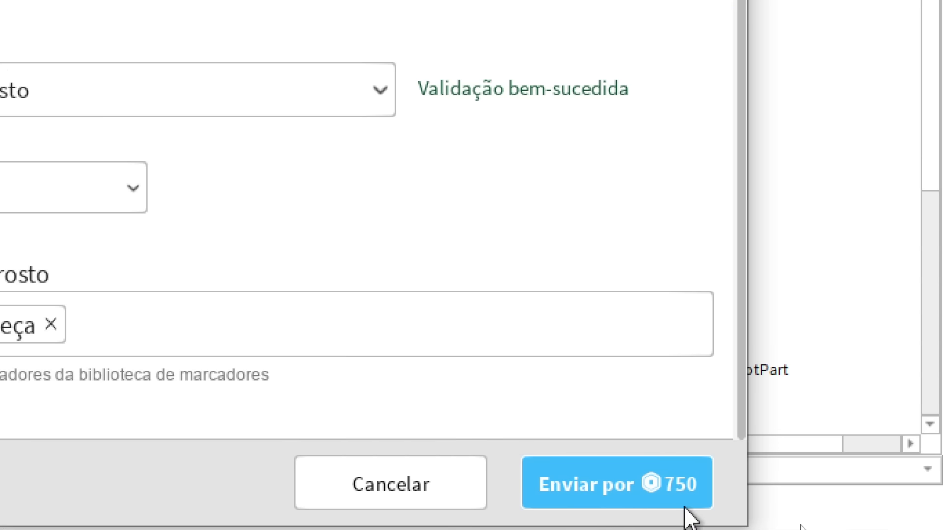
{"action": "left_click", "coordinate": [589, 485]}
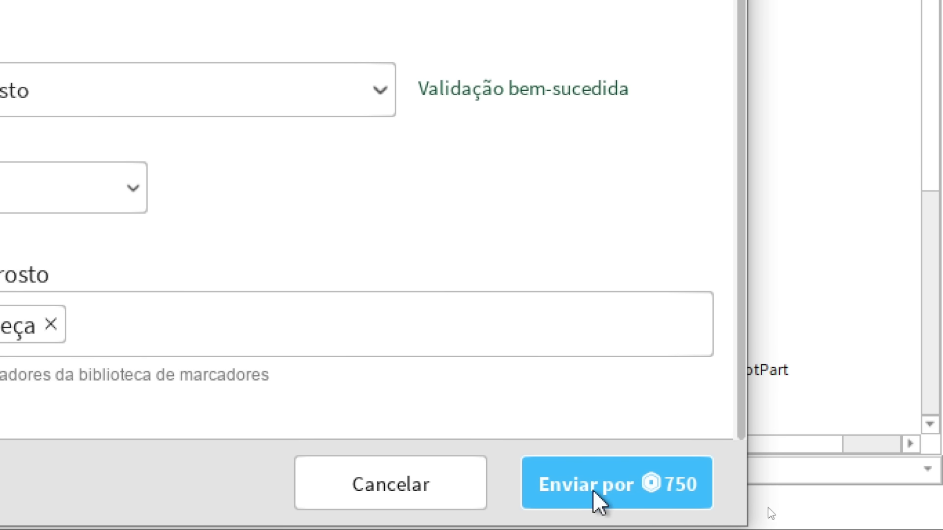
{"action": "left_click", "coordinate": [593, 490]}
{"action": "left_click", "coordinate": [638, 469]}
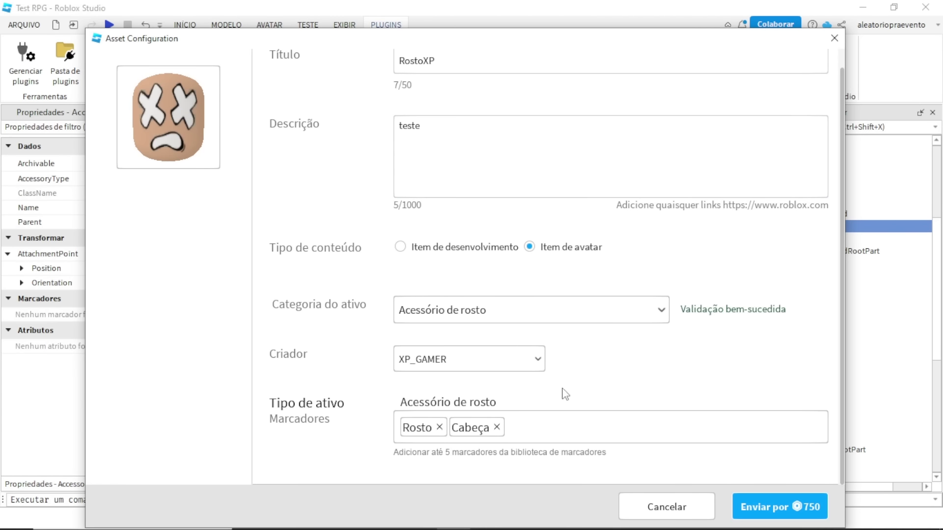
{"action": "left_click", "coordinate": [753, 514]}
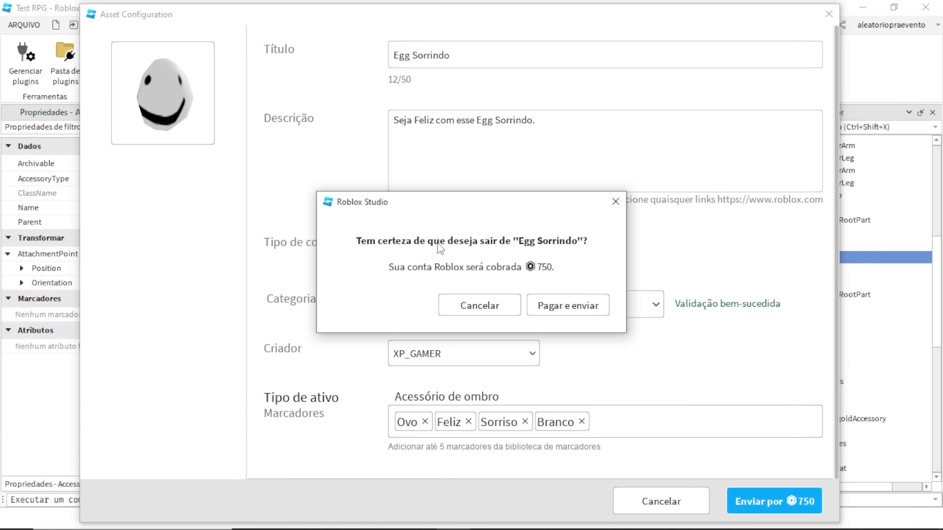
{"action": "left_click", "coordinate": [585, 312]}
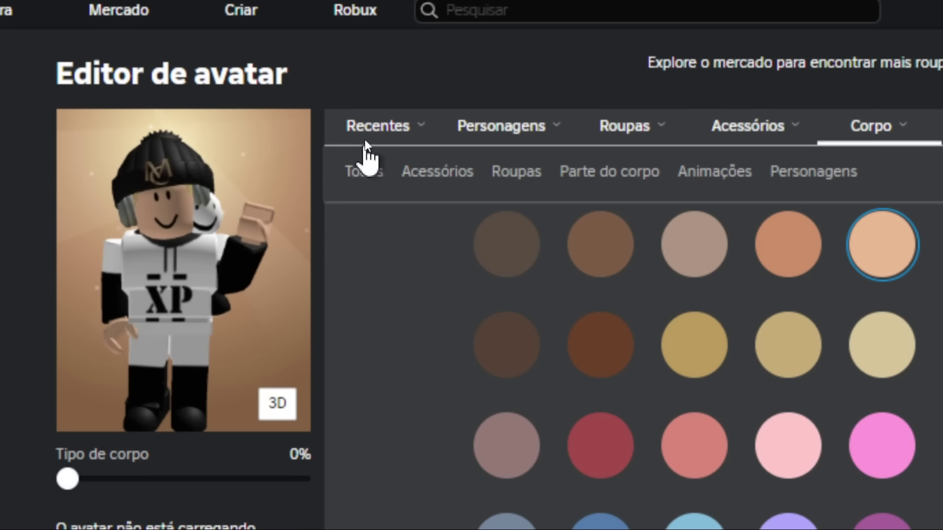
- Switch to the Roblox avatar editor in the browser and show all recent items
{"action": "left_click", "coordinate": [366, 144]}
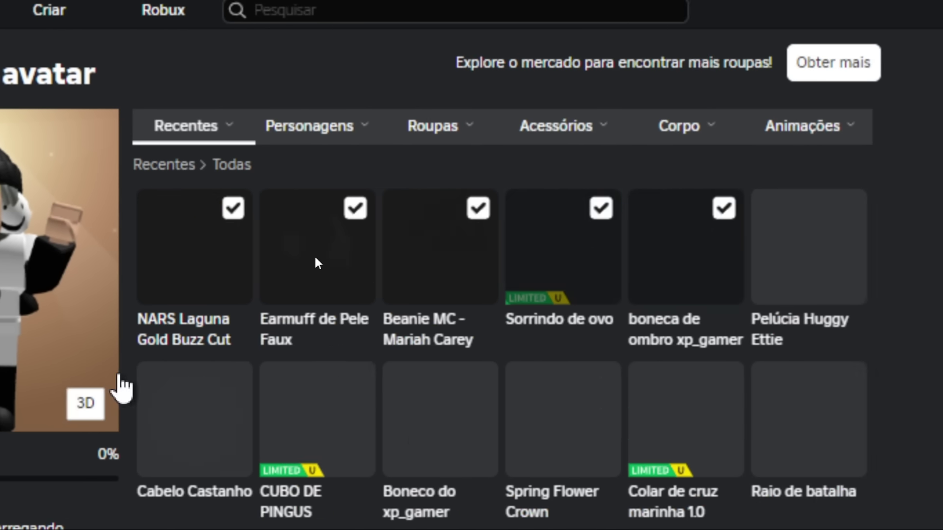